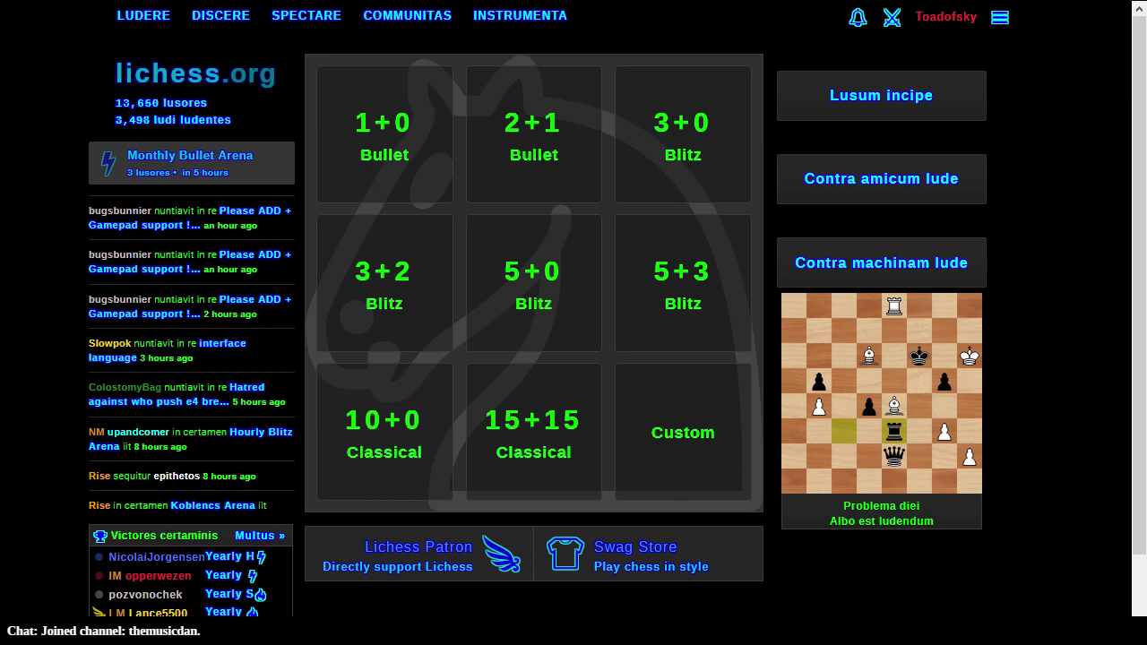
# Switch to the Crowdin translation editor and examine the Latin translations of Chat, Resign, Checkmate, Stalemate, White and Black.
pyautogui.hotkey('ctrl', 'Tab')
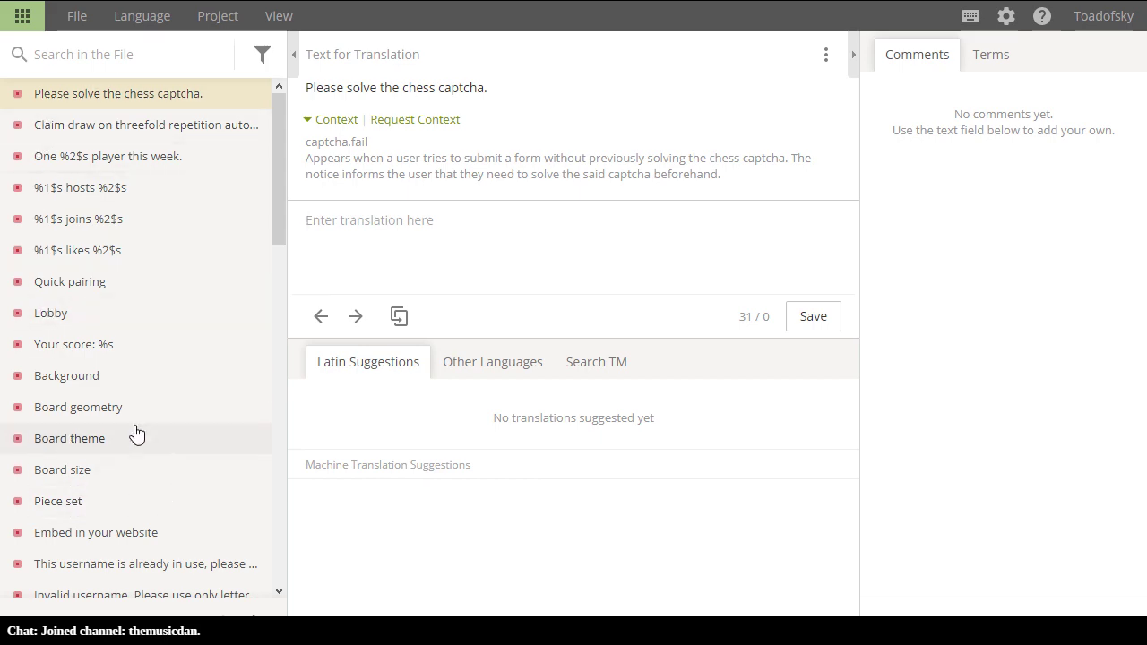
pyautogui.scroll(-1, 114, 467)
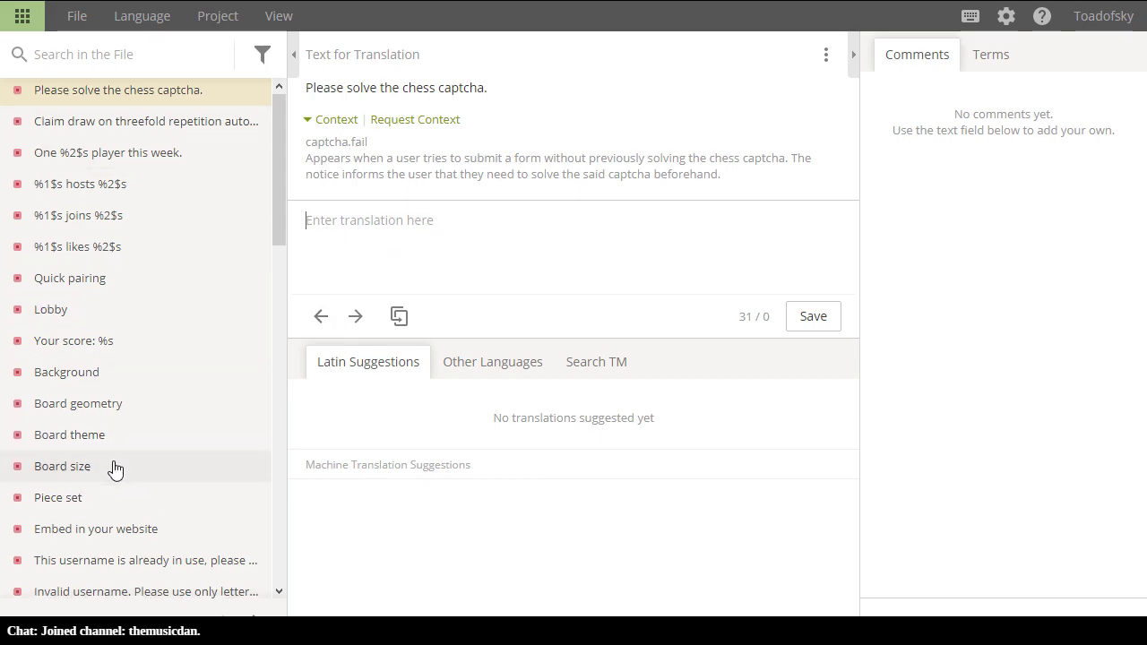
pyautogui.scroll(-10, 115, 467)
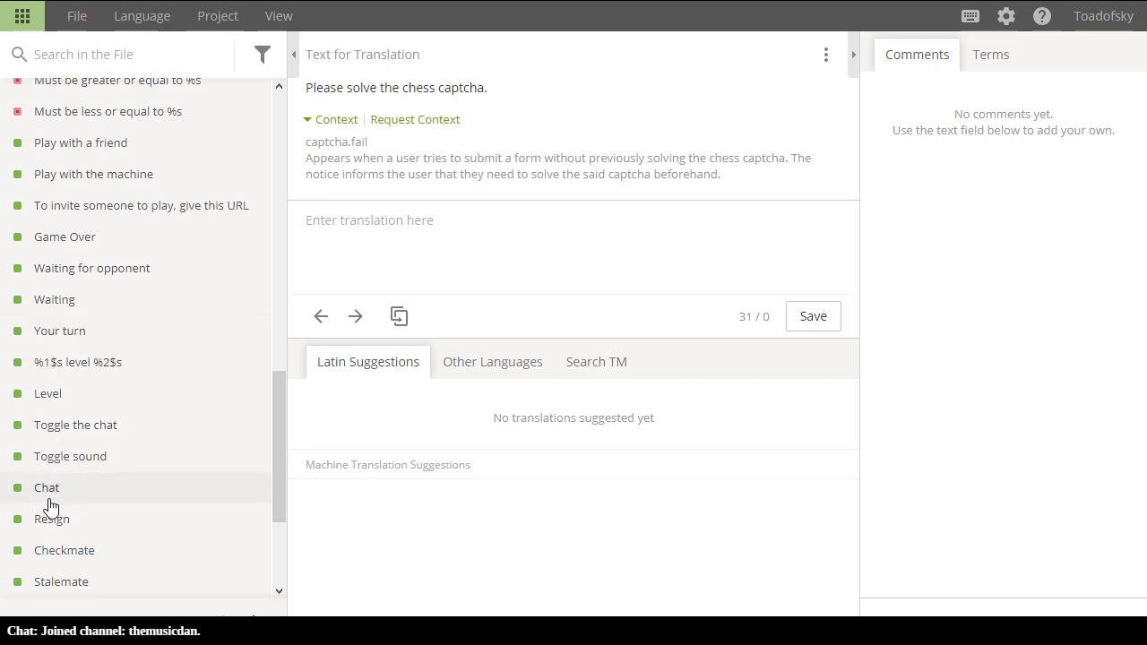
pyautogui.click(50, 498)
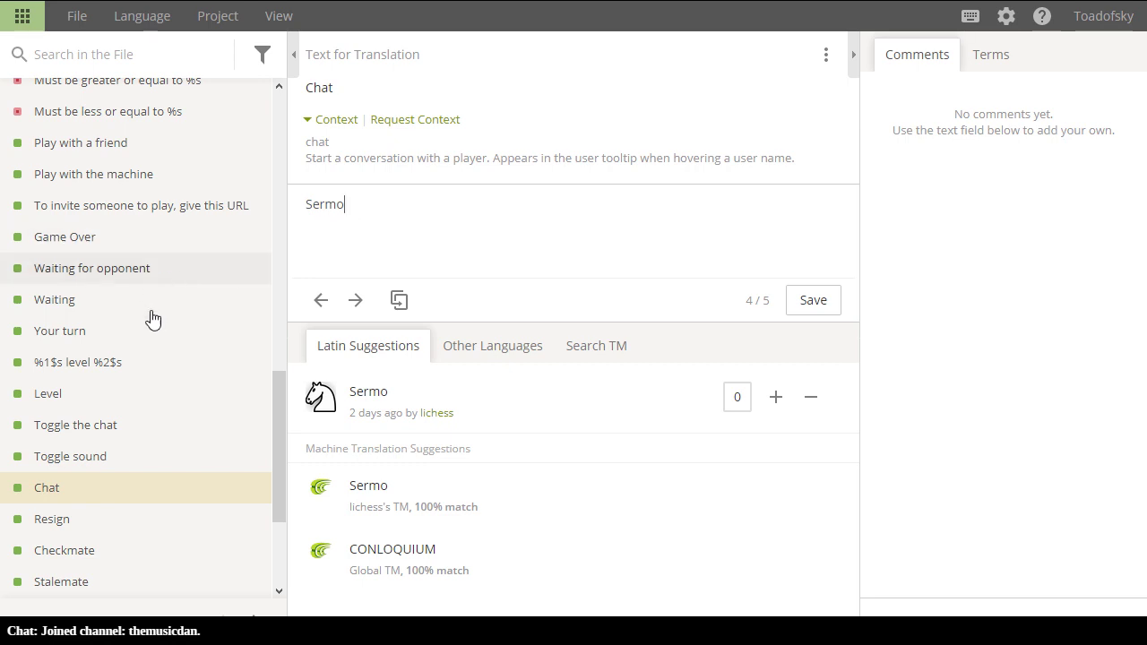
pyautogui.click(87, 520)
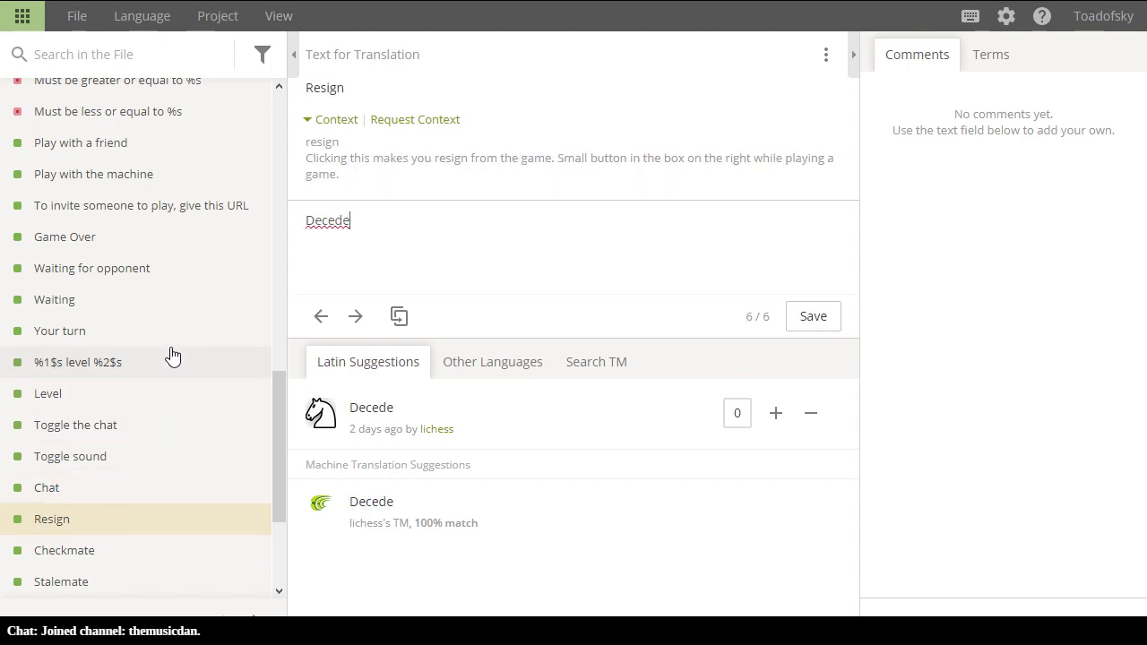
pyautogui.scroll(-1, 108, 435)
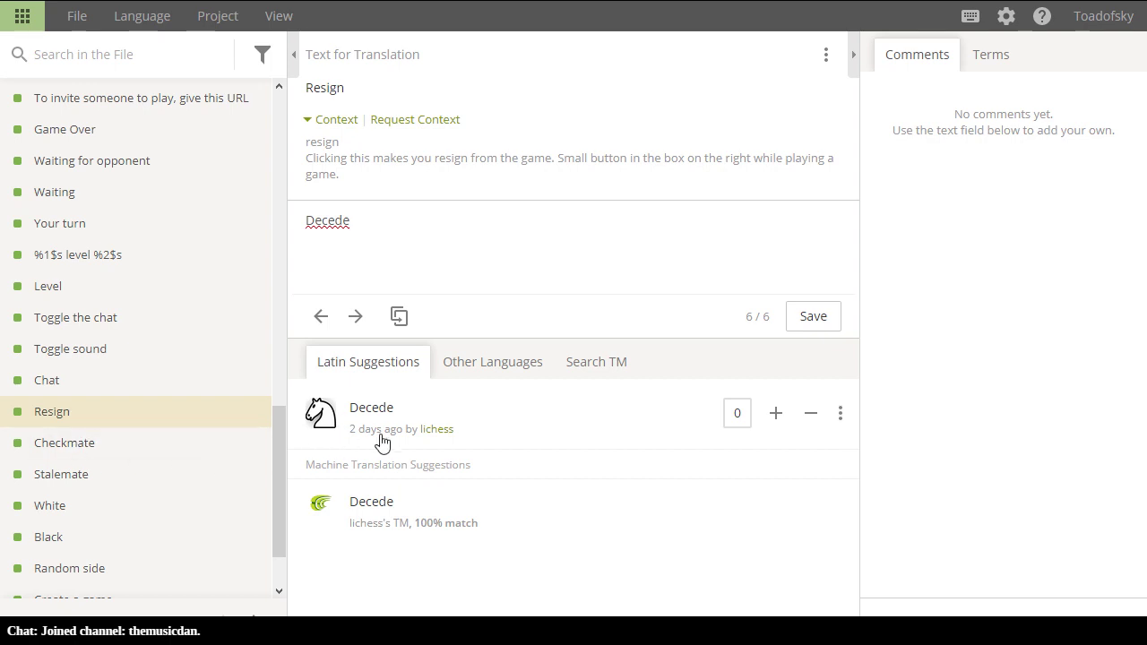
pyautogui.click(80, 451)
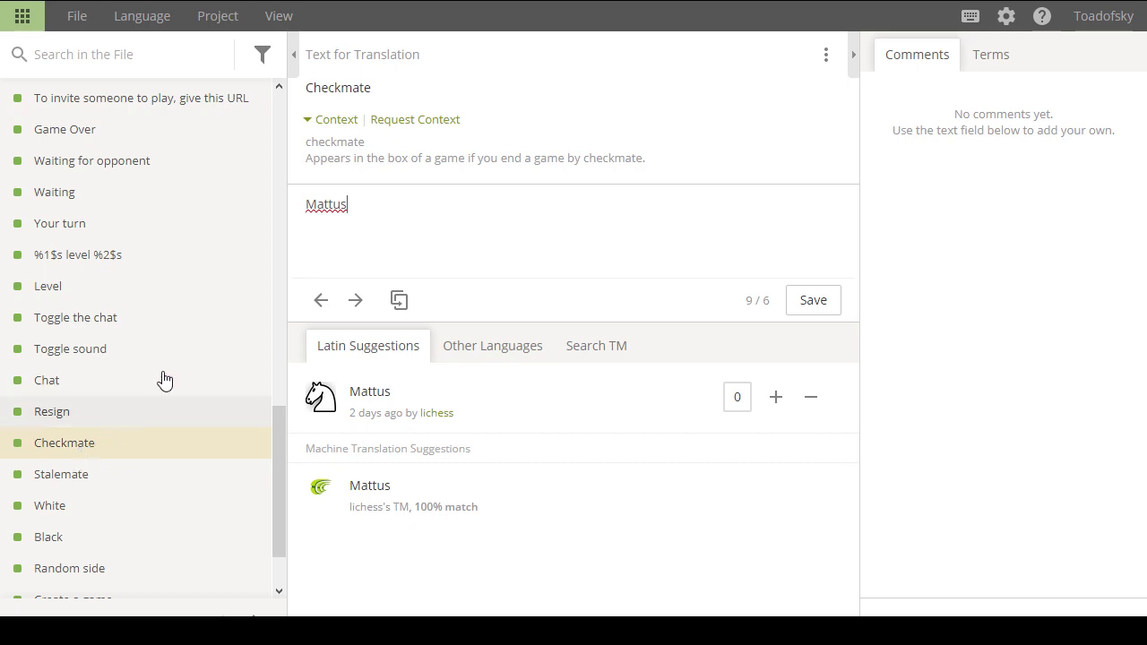
pyautogui.click(108, 490)
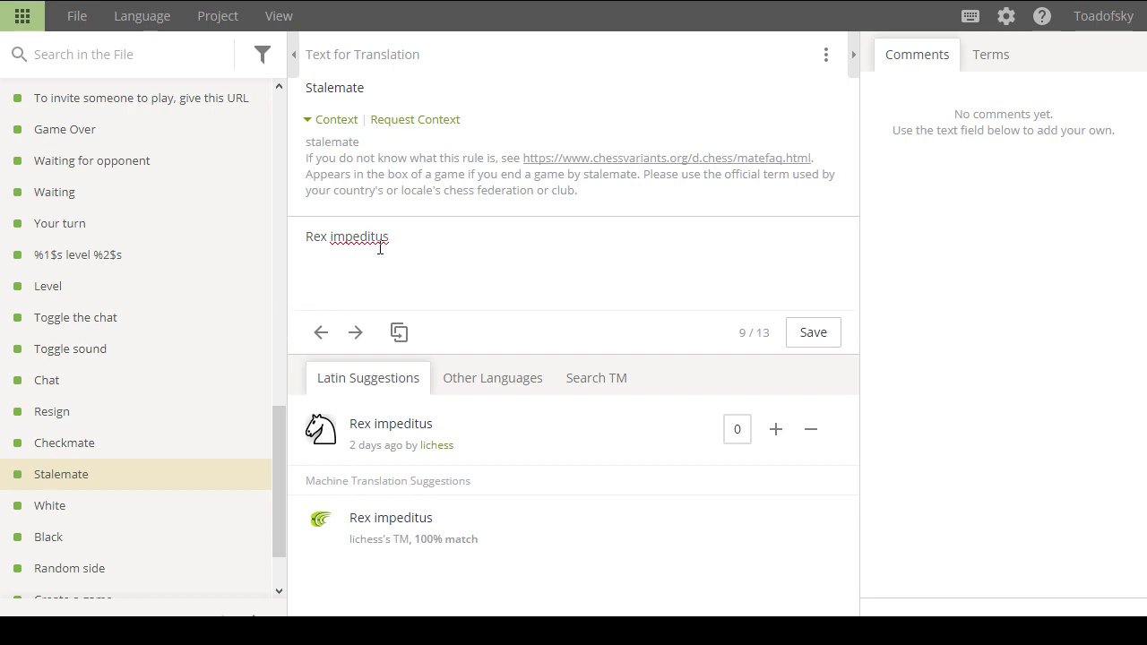
pyautogui.click(93, 450)
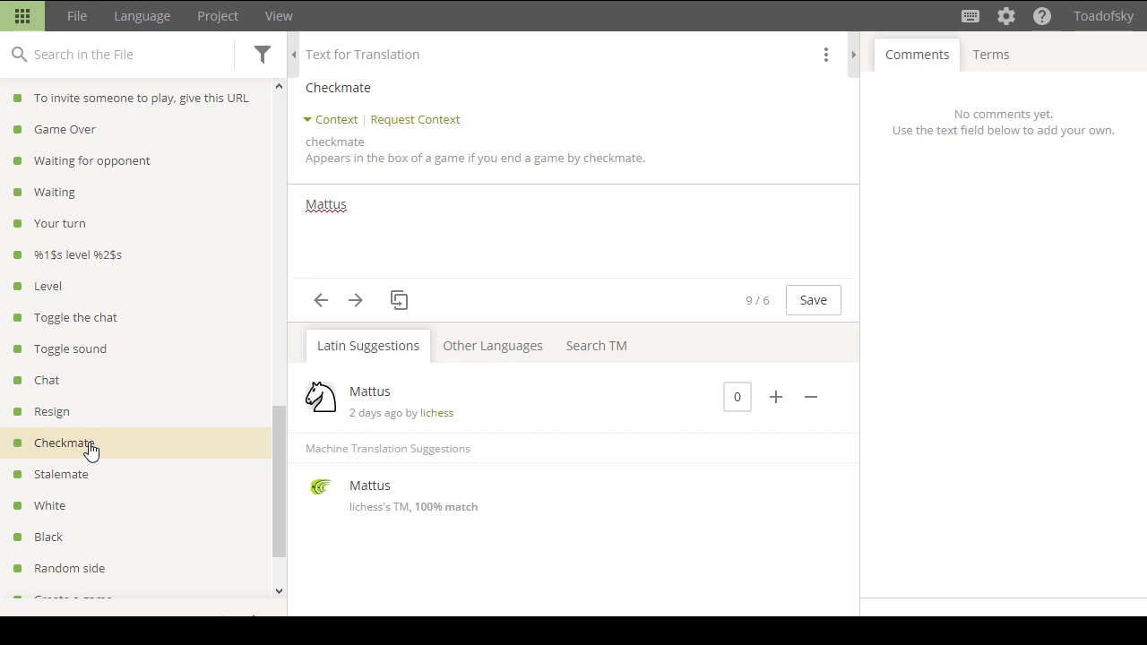
pyautogui.click(61, 509)
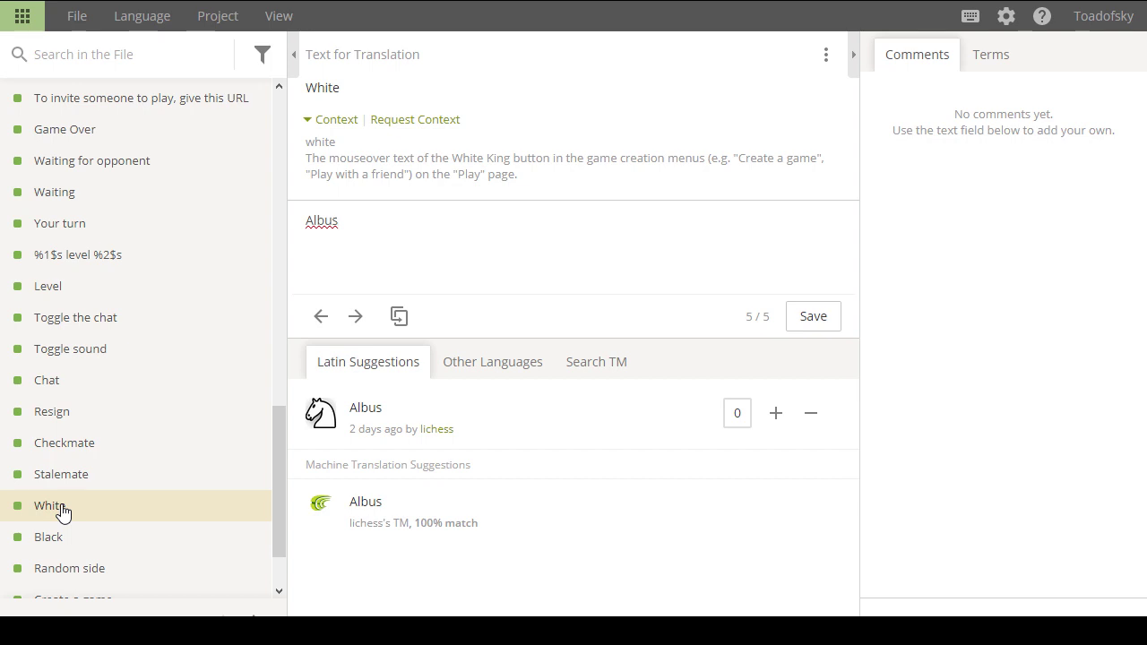
pyautogui.click(67, 535)
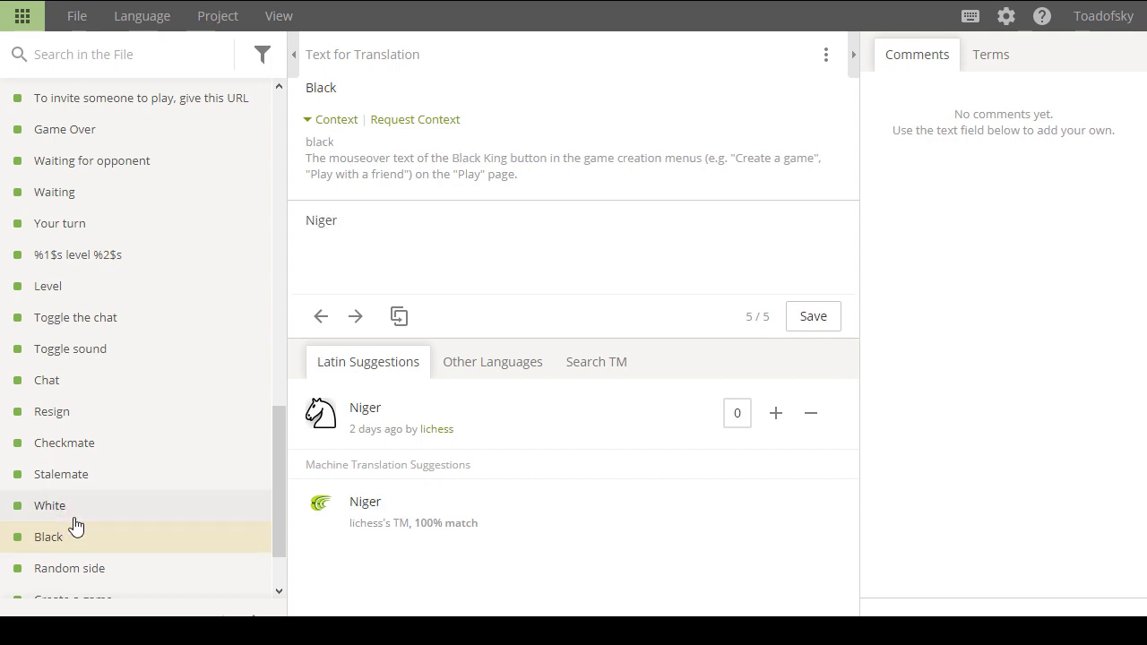
# Examine the context of the untranslated strings Chess basics, Lobby, "Please solve the chess captcha." and "Claim draw on threefold repetition automatically".
pyautogui.scroll(4, 81, 497)
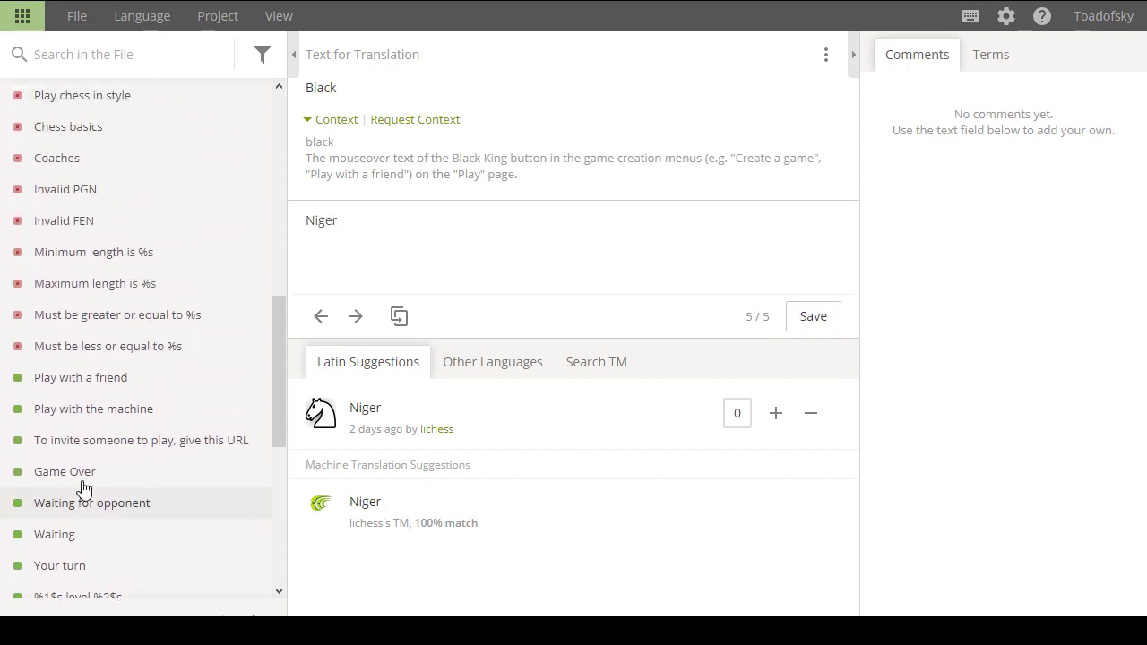
pyautogui.scroll(4, 82, 489)
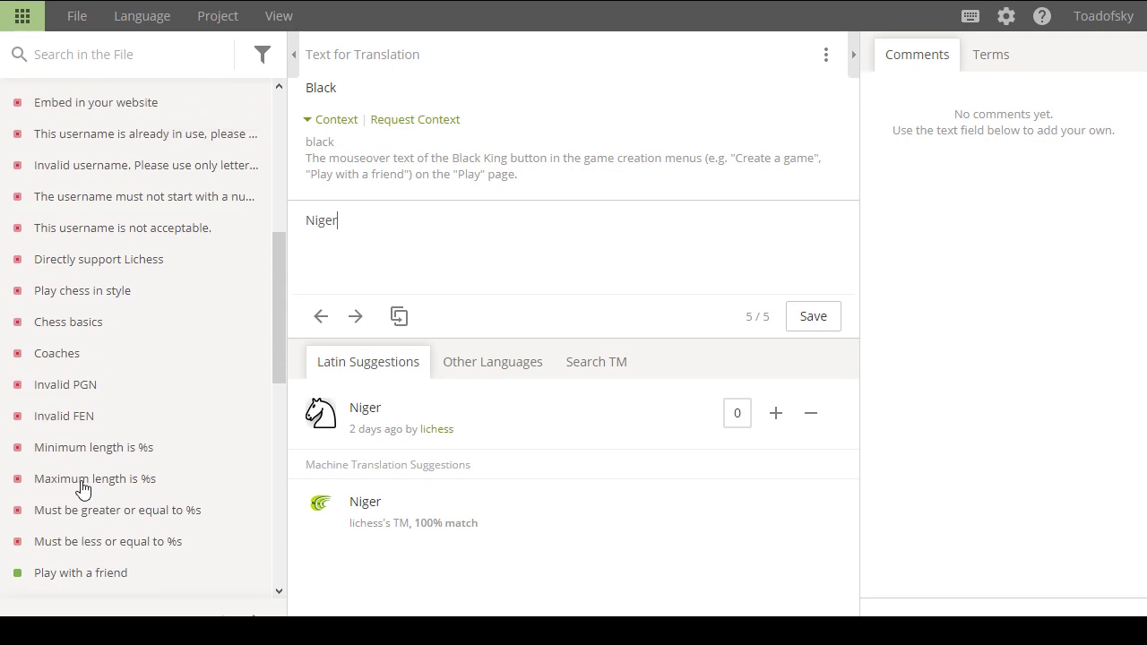
pyautogui.click(73, 362)
pyautogui.click(93, 332)
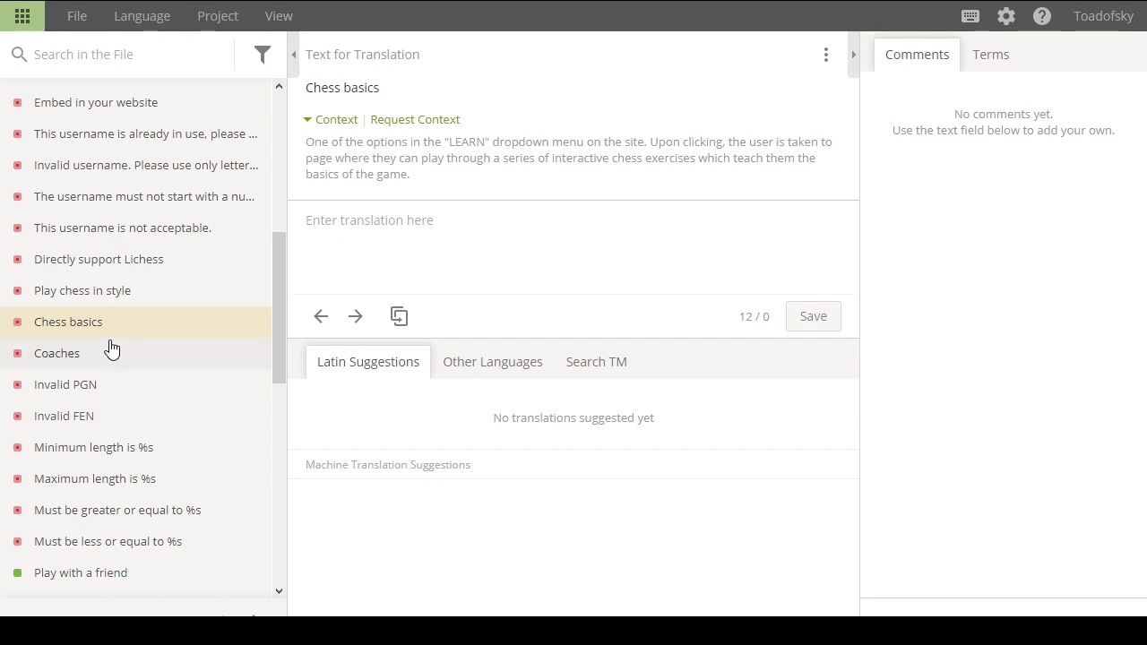
pyautogui.scroll(3, 135, 363)
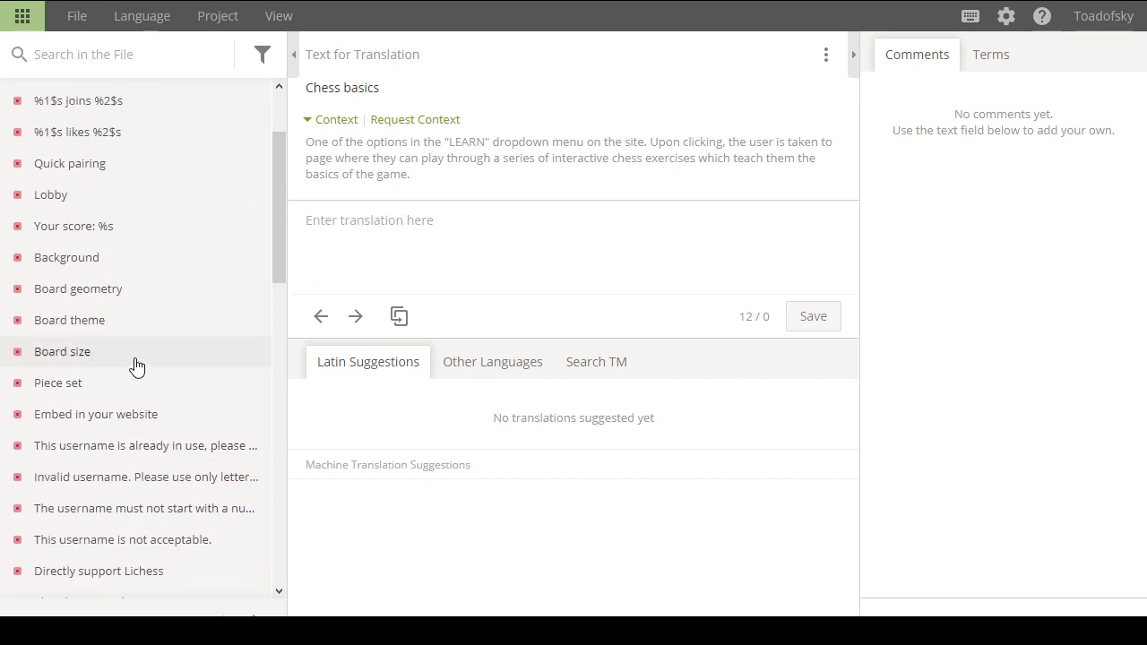
pyautogui.click(56, 207)
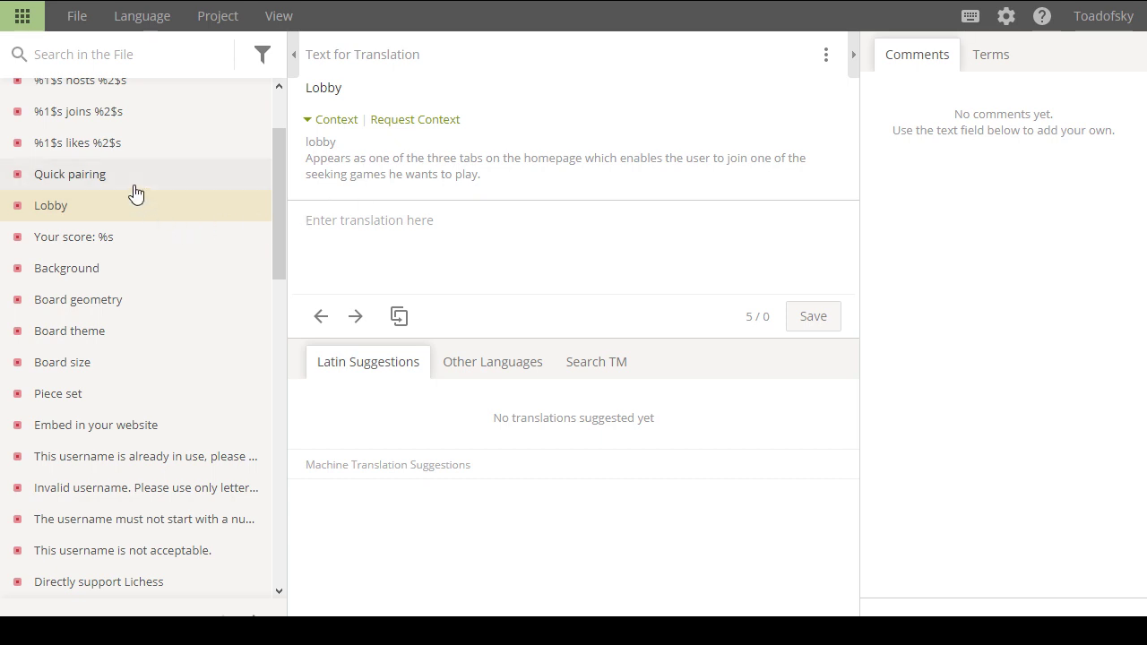
pyautogui.scroll(2, 192, 305)
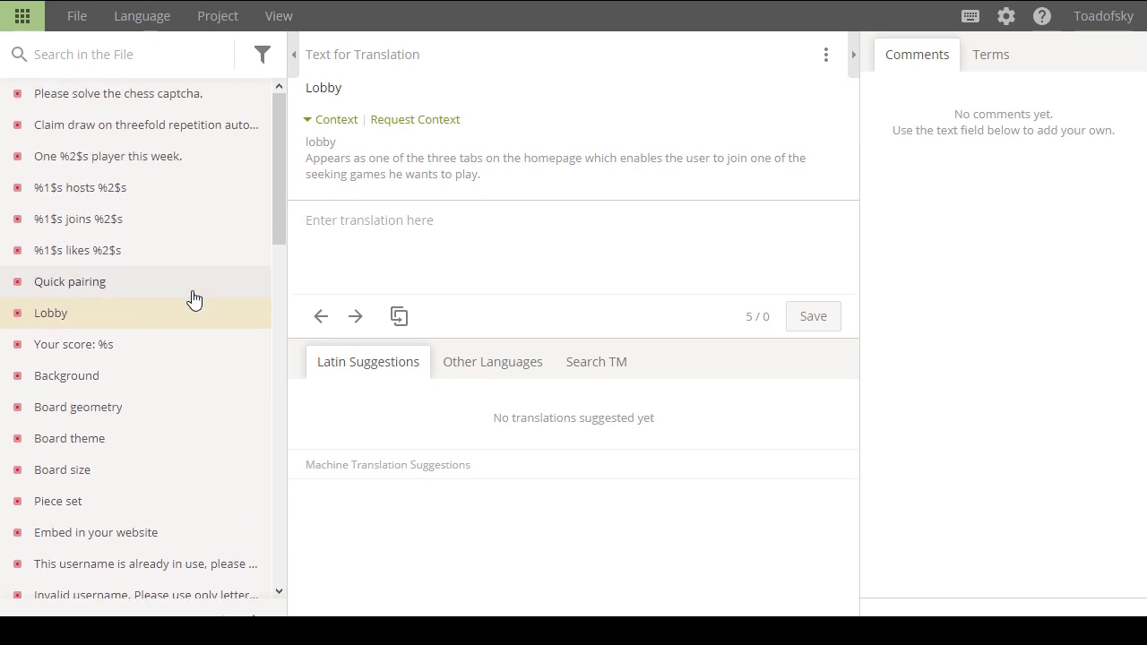
pyautogui.click(161, 105)
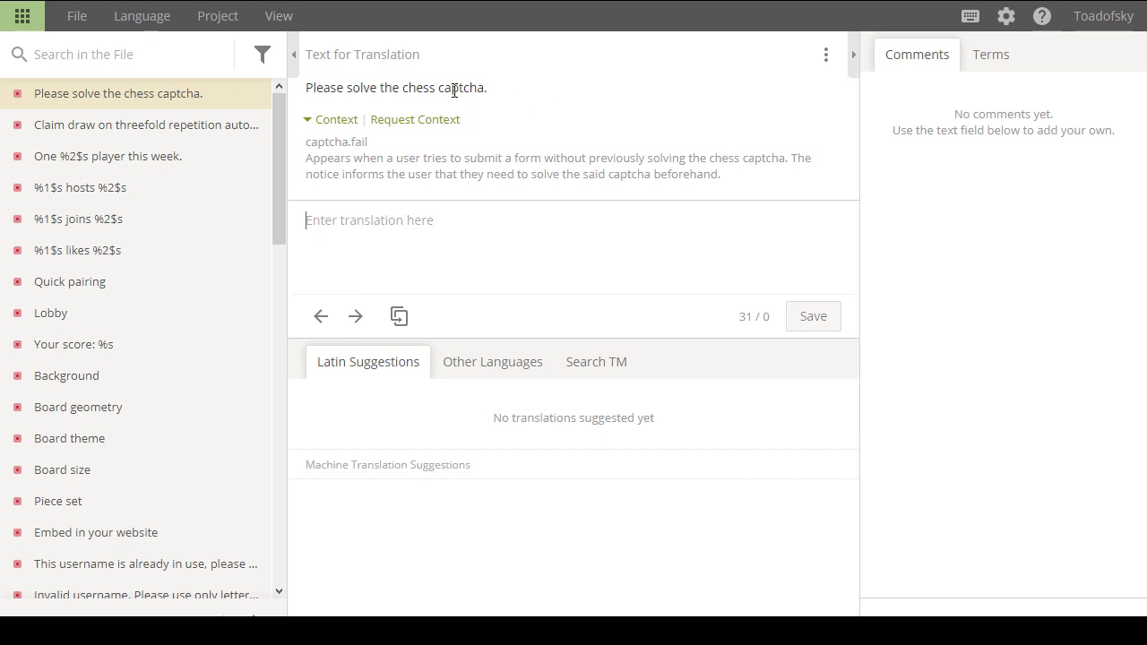
pyautogui.click(220, 137)
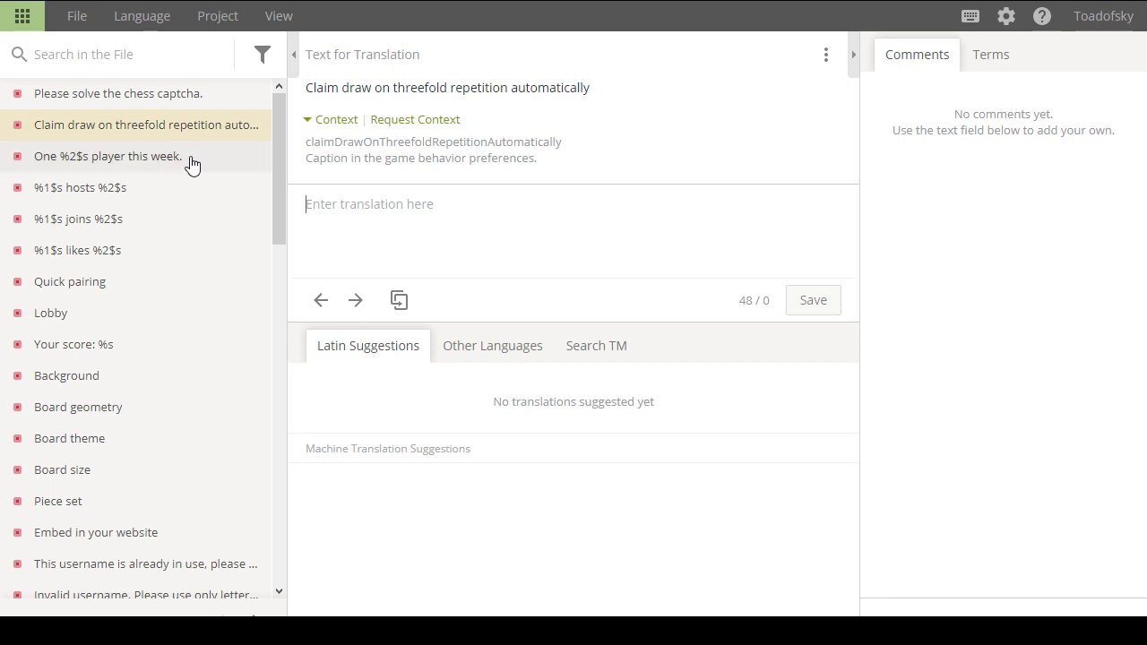
# Compare the One and Other forms of "One %2$s player this week." and view the "Your score: %s" and Board size strings.
pyautogui.click(191, 164)
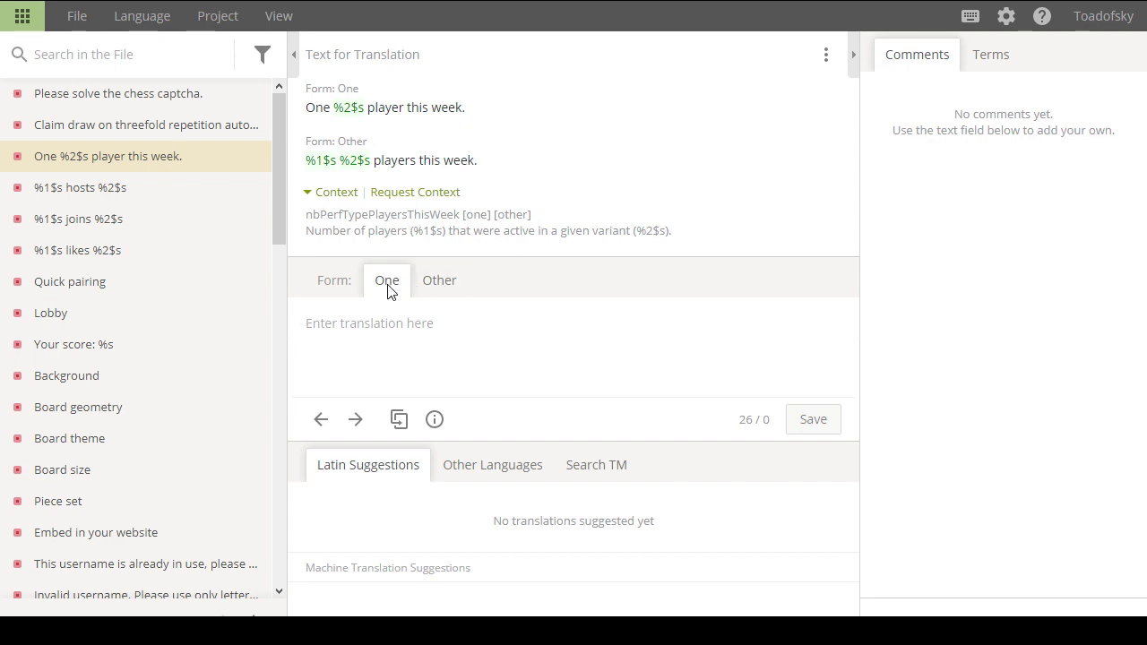
pyautogui.click(443, 288)
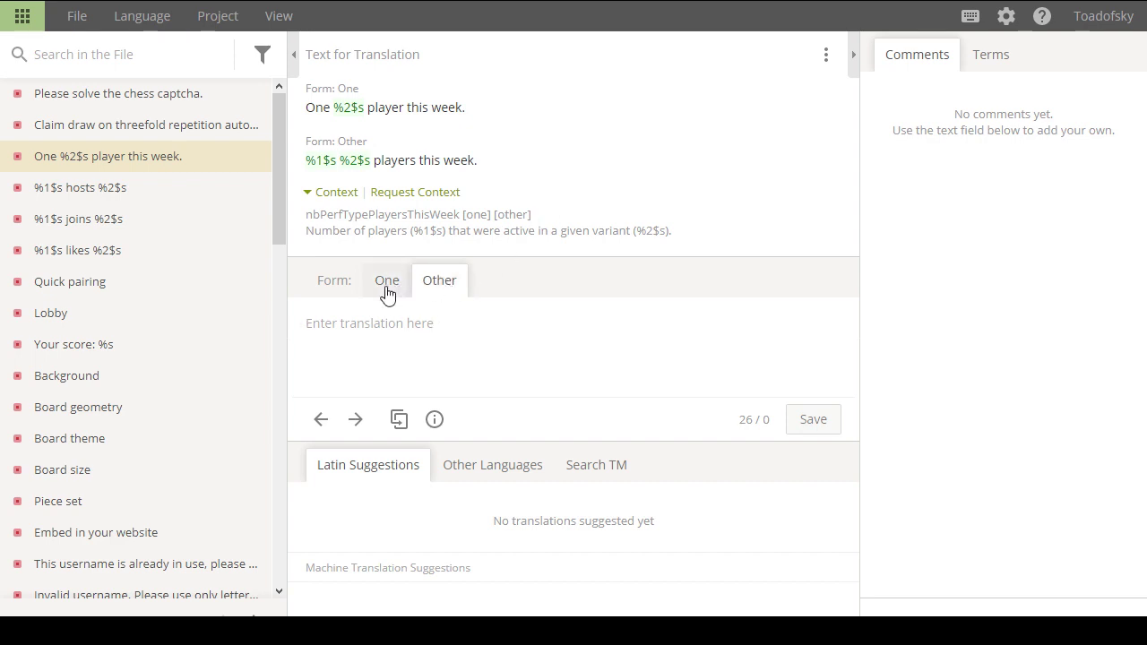
pyautogui.click(387, 287)
pyautogui.click(438, 289)
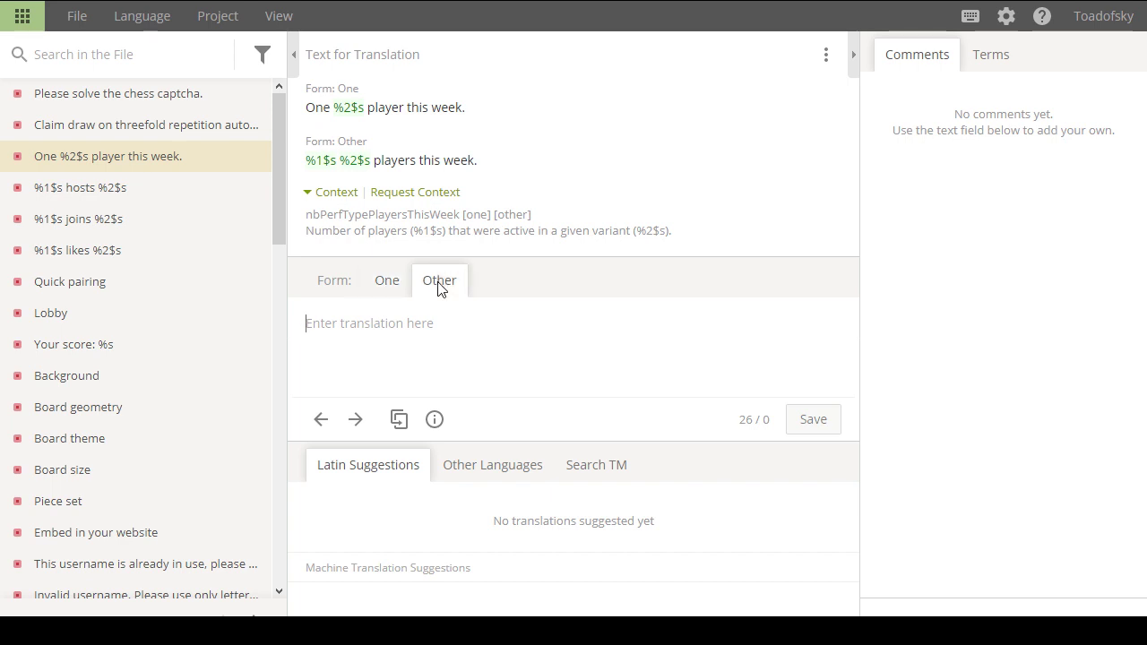
pyautogui.click(385, 287)
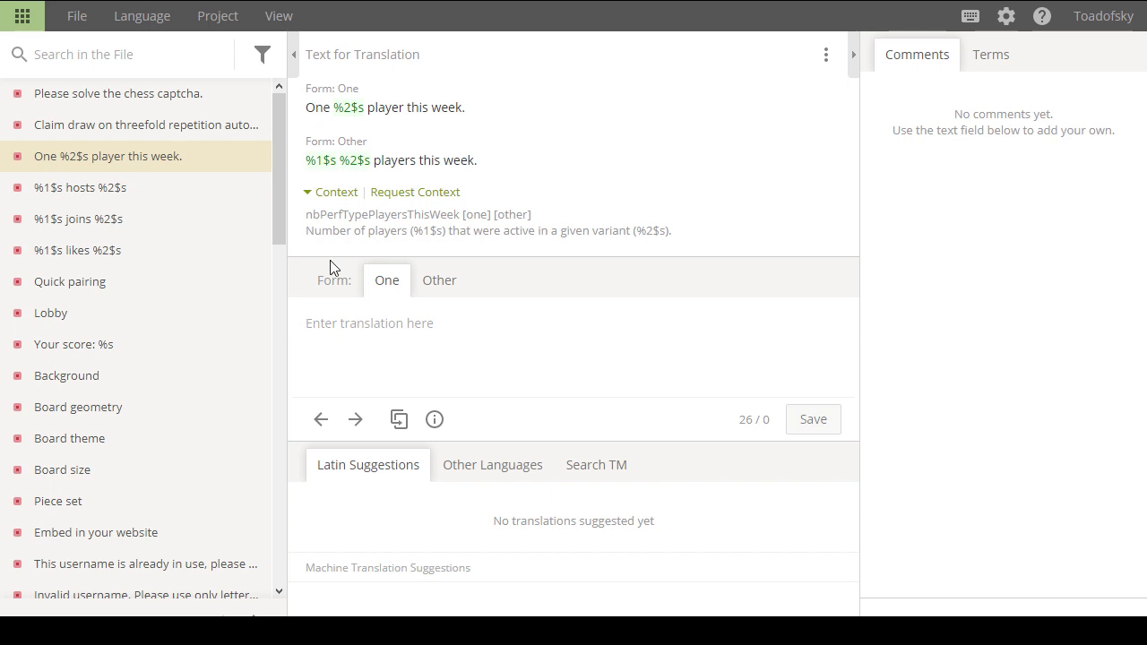
pyautogui.click(107, 344)
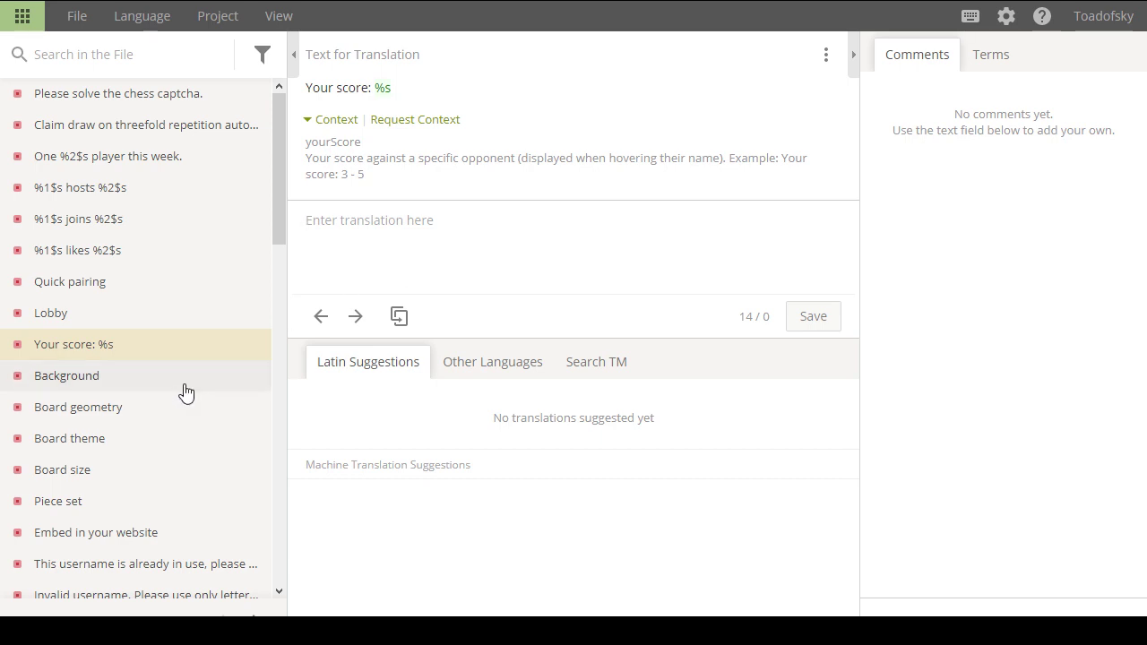
pyautogui.click(123, 468)
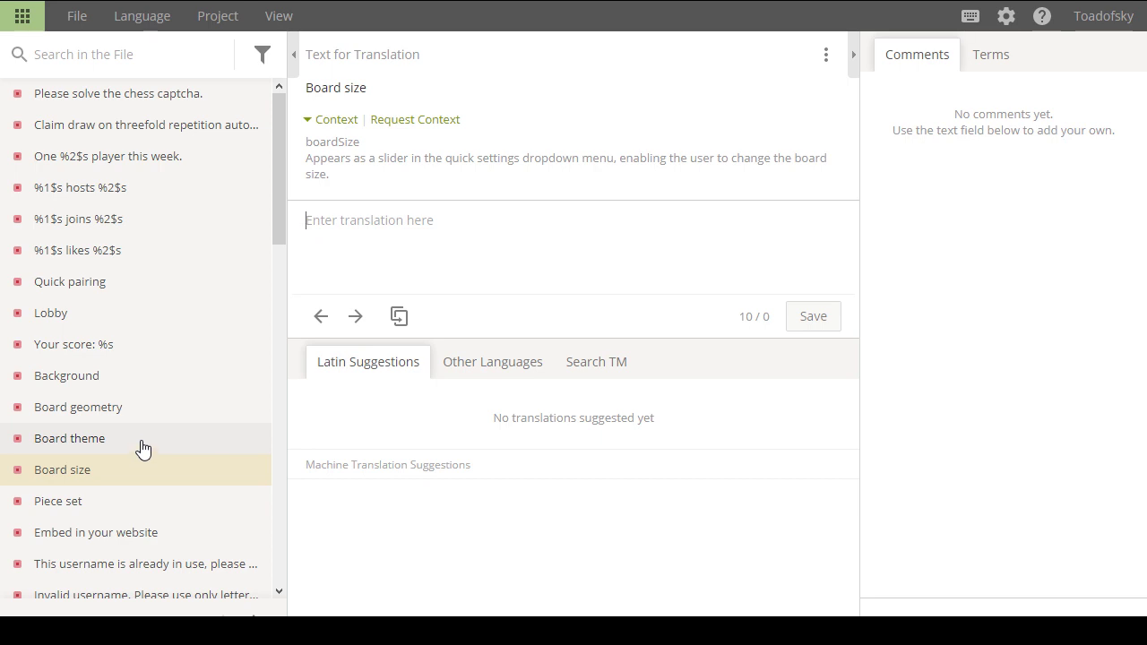
# Examine the existing Latin translations of Game Over, Create a game and Play with the machine.
pyautogui.scroll(-7, 149, 436)
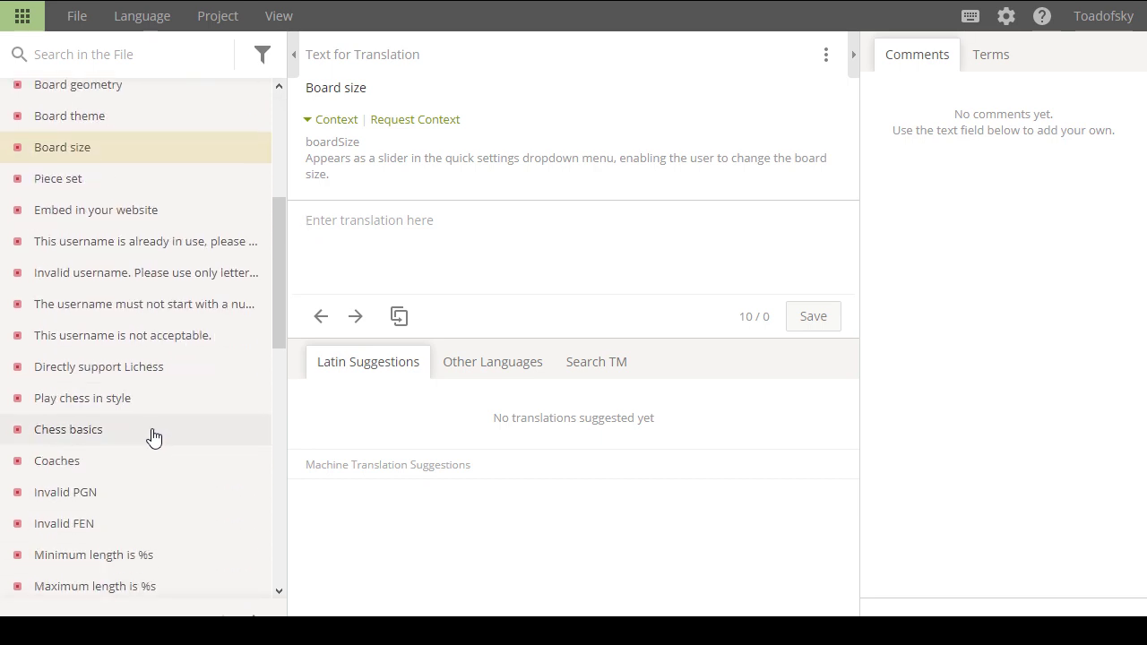
pyautogui.scroll(-1, 153, 421)
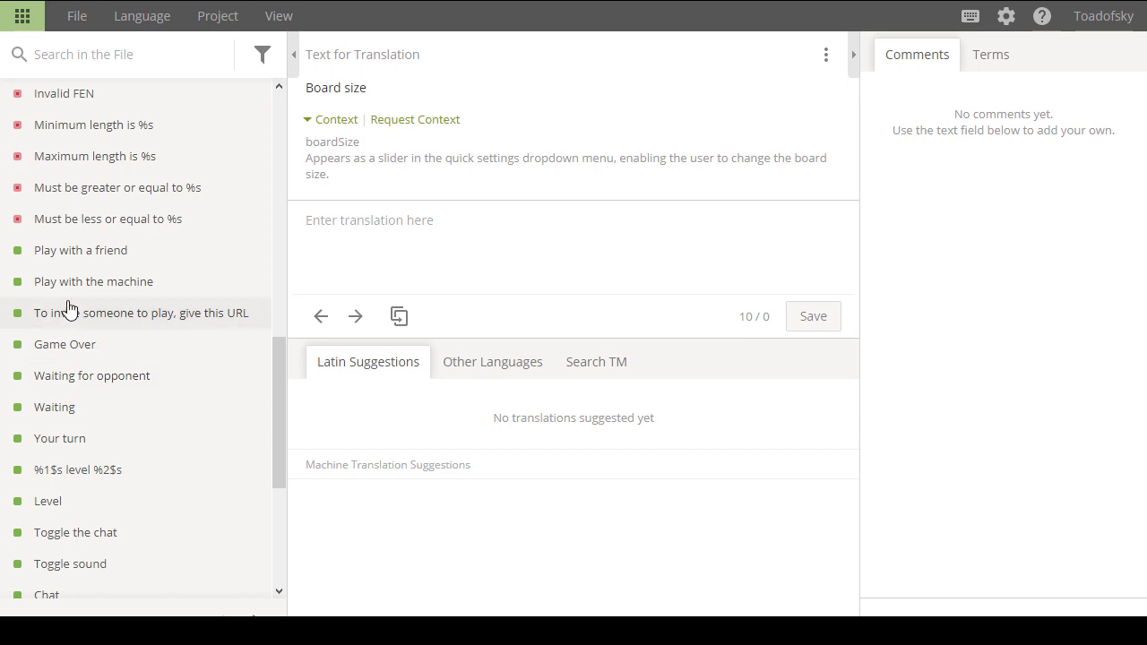
pyautogui.click(65, 344)
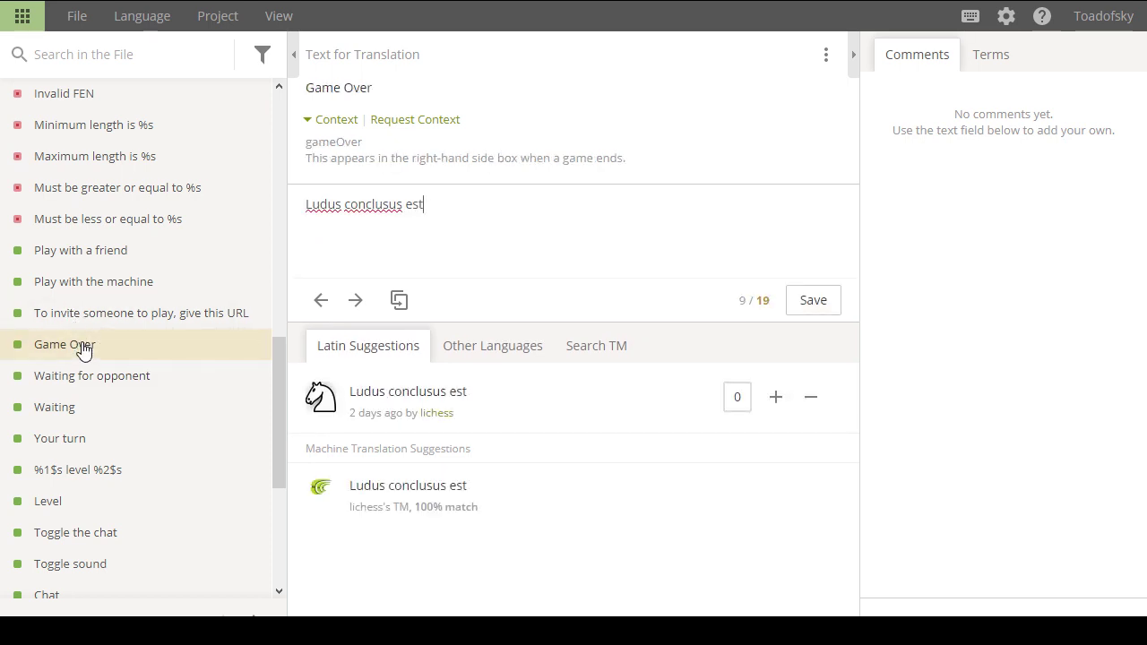
pyautogui.click(345, 235)
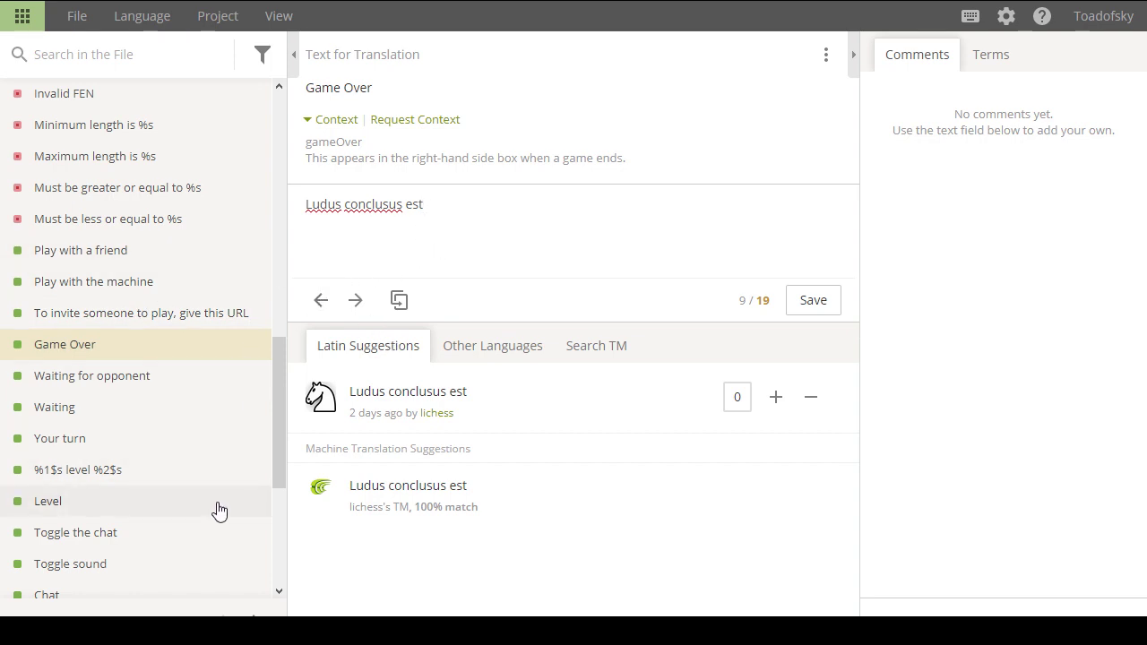
pyautogui.scroll(-3, 221, 508)
pyautogui.click(108, 527)
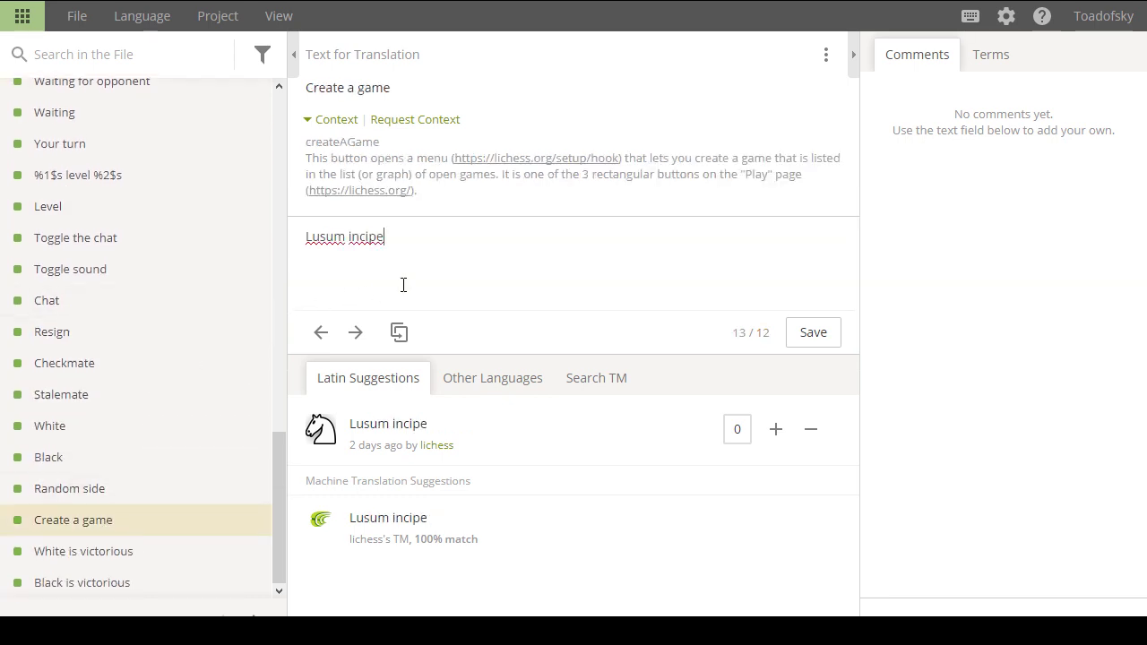
pyautogui.scroll(5, 166, 465)
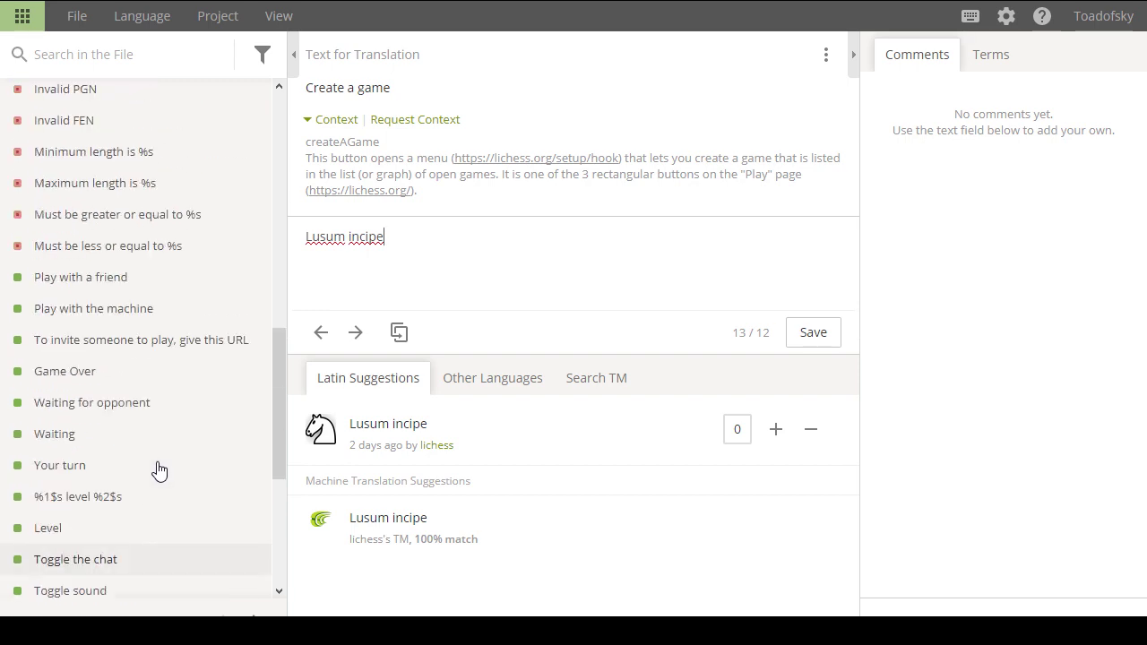
pyautogui.scroll(3, 159, 484)
pyautogui.scroll(-3, 148, 466)
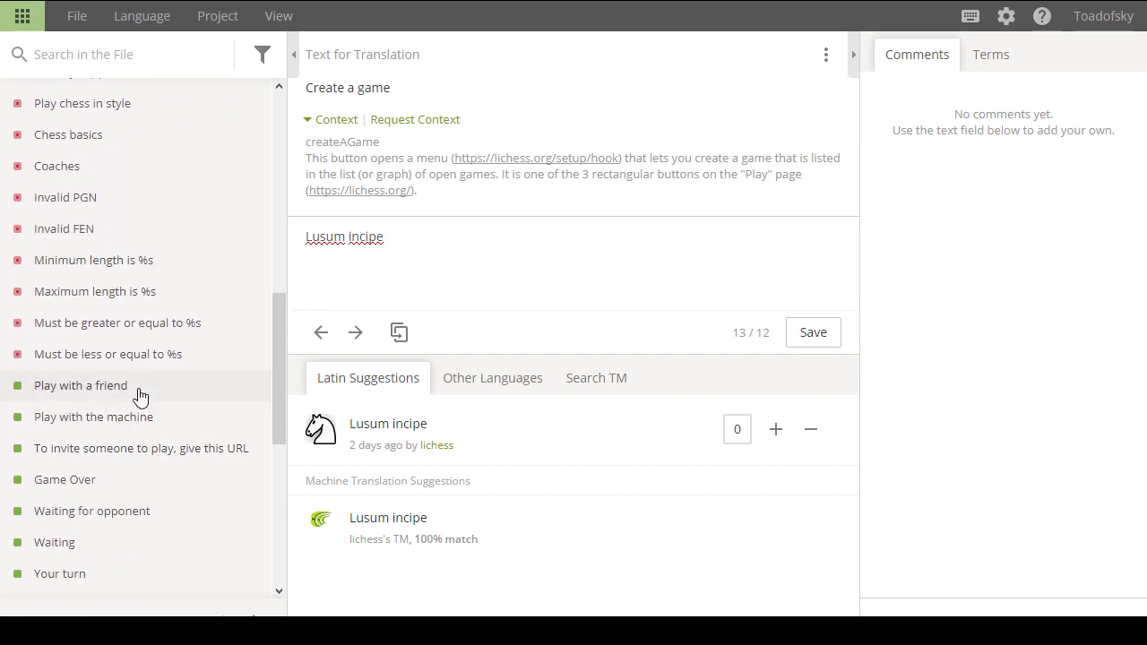
pyautogui.click(136, 418)
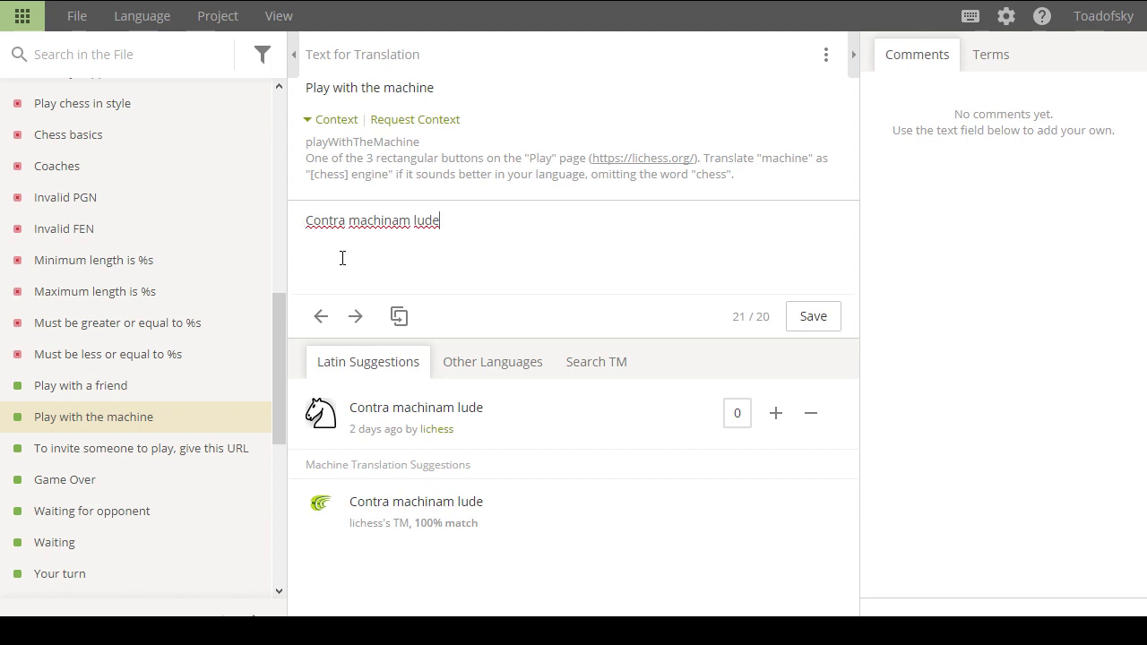
# Open the untranslated Coaches string to read its context.
pyautogui.scroll(3, 76, 363)
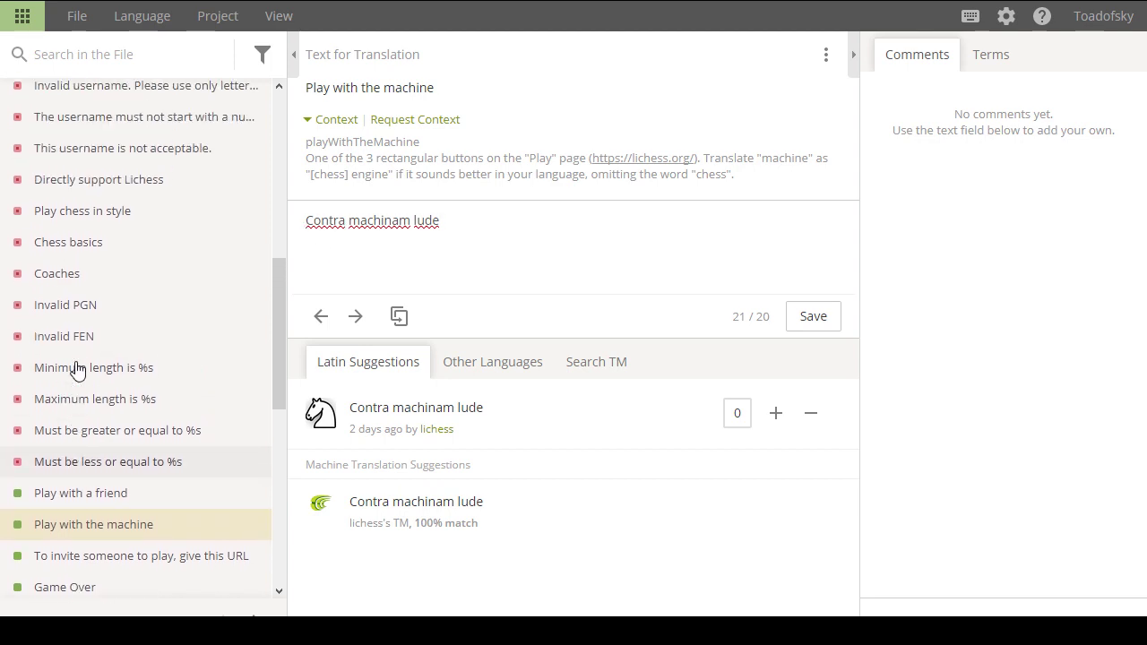
pyautogui.click(87, 281)
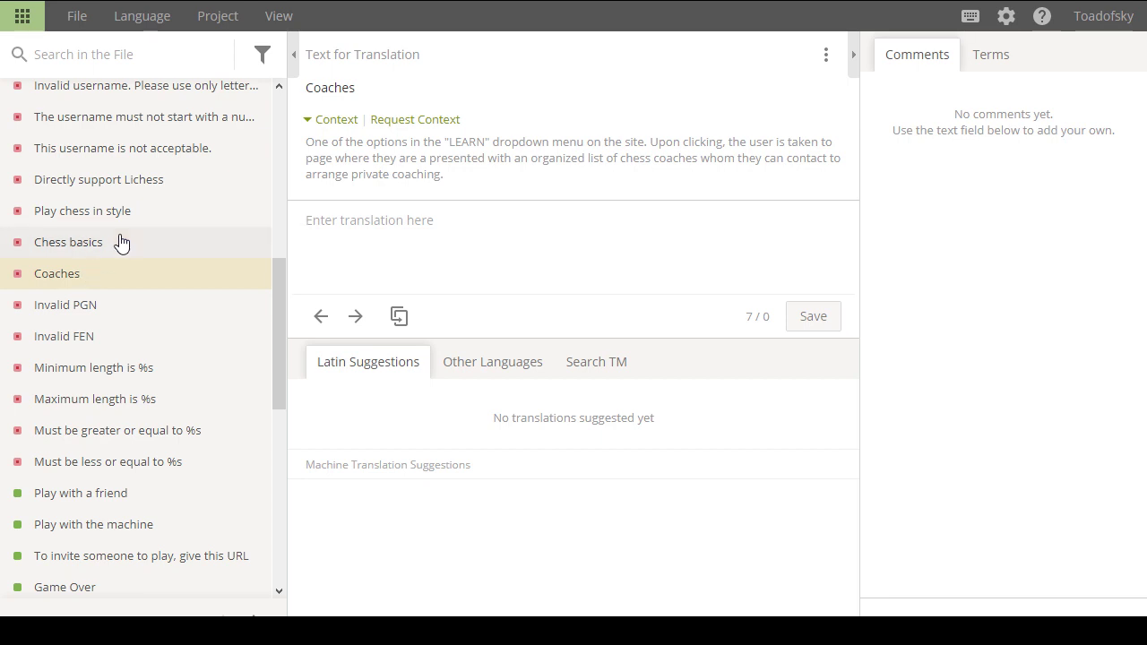
# Examine the context of Chess basics and "Minimum length is %s", and the existing Latin translation of "Play with a friend".
pyautogui.click(98, 255)
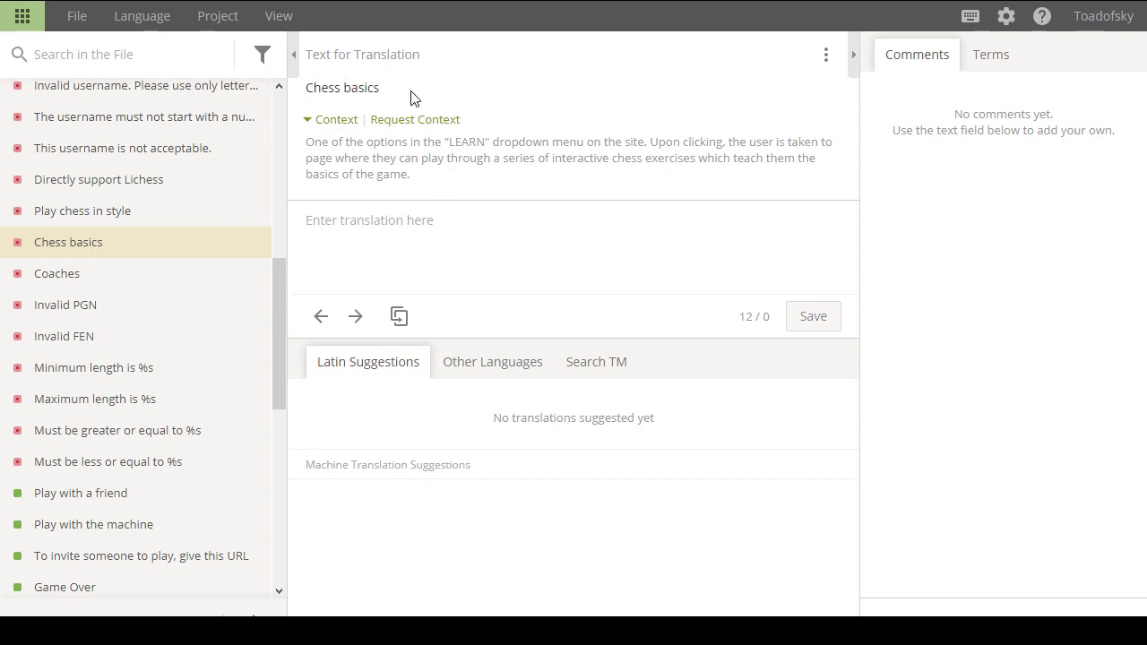
pyautogui.click(490, 239)
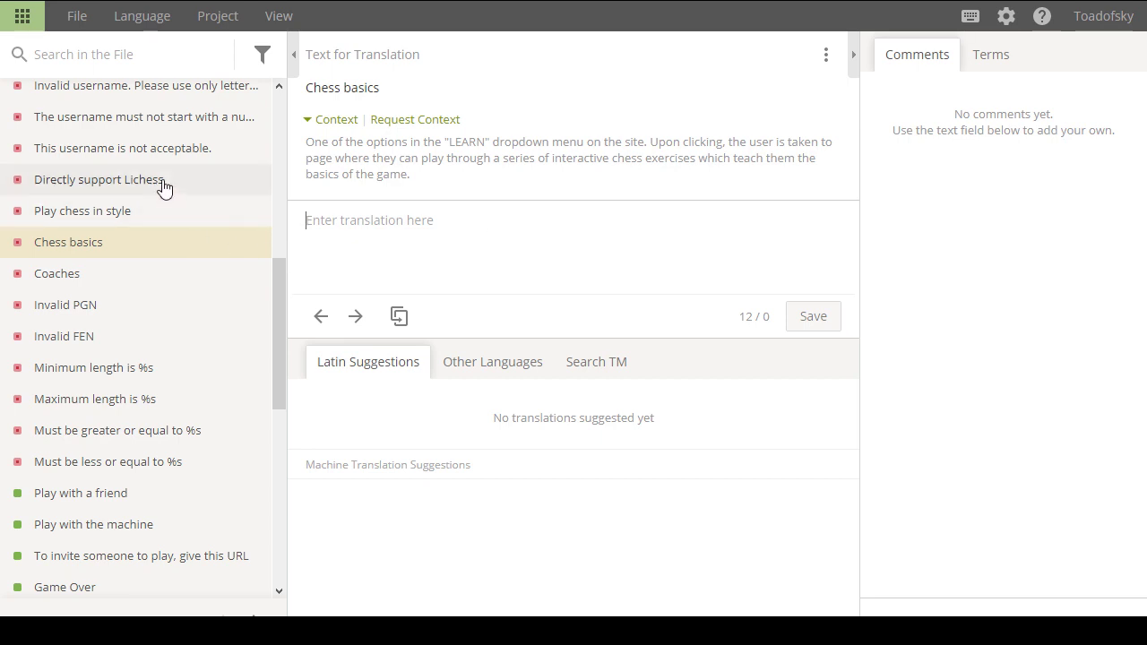
pyautogui.click(202, 378)
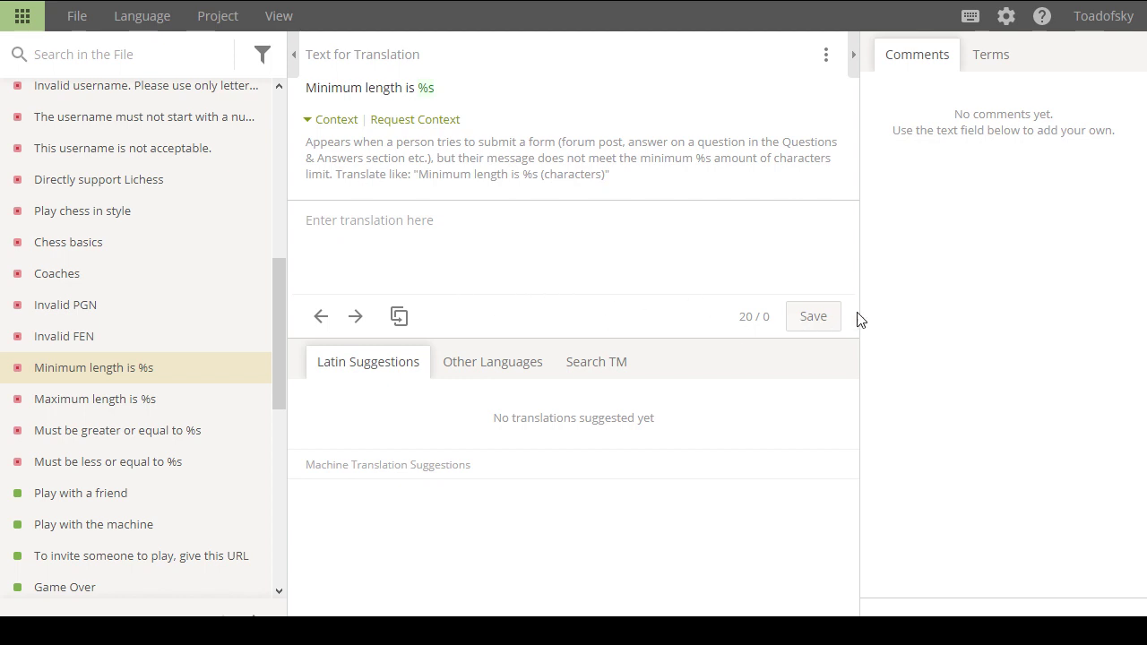
pyautogui.click(481, 251)
pyautogui.click(103, 498)
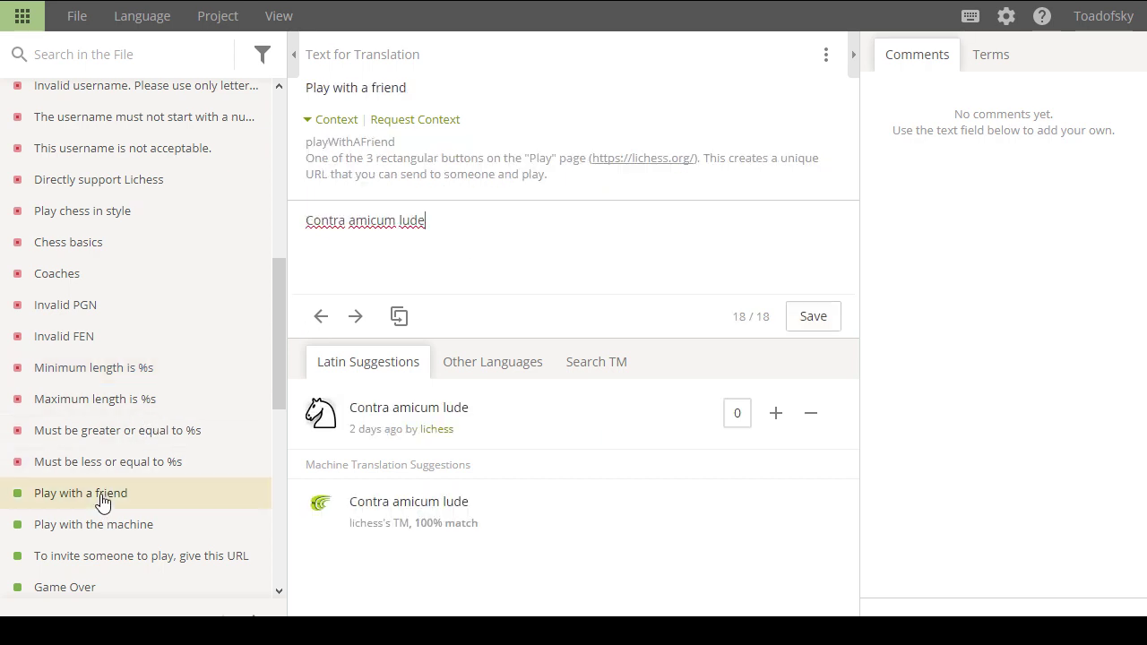
# Enter "Minimum longitudinem est %s" as the Latin translation of "Minimum length is %s".
pyautogui.click(95, 367)
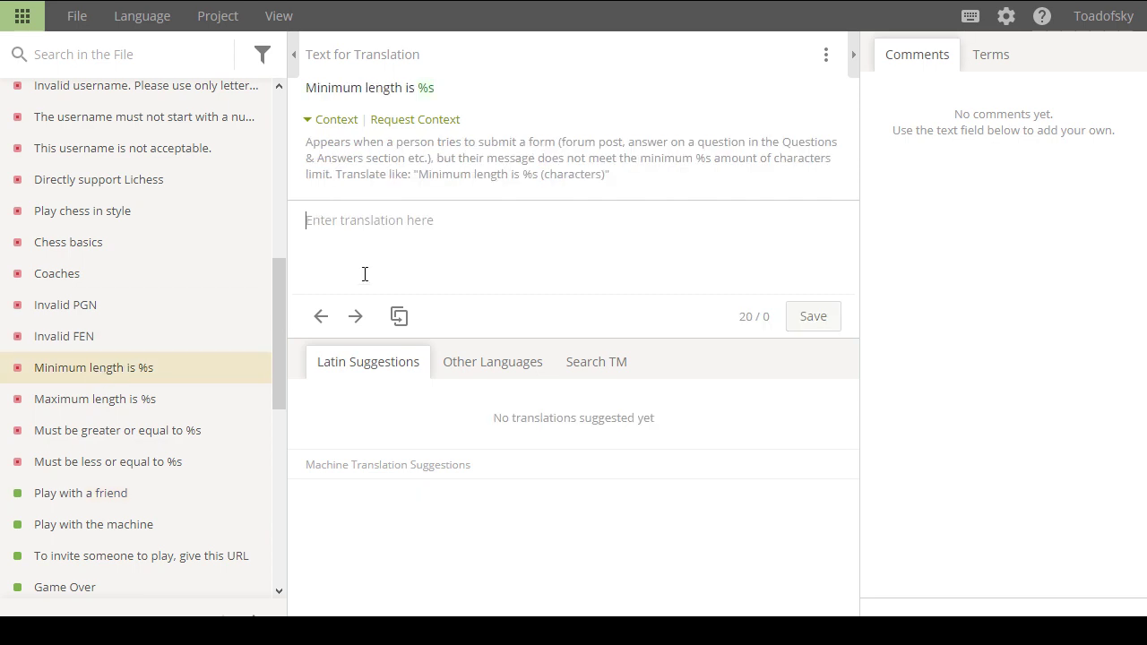
pyautogui.hotkey('ctrl', 'Left')
pyautogui.hotkey('shift', 'Right')
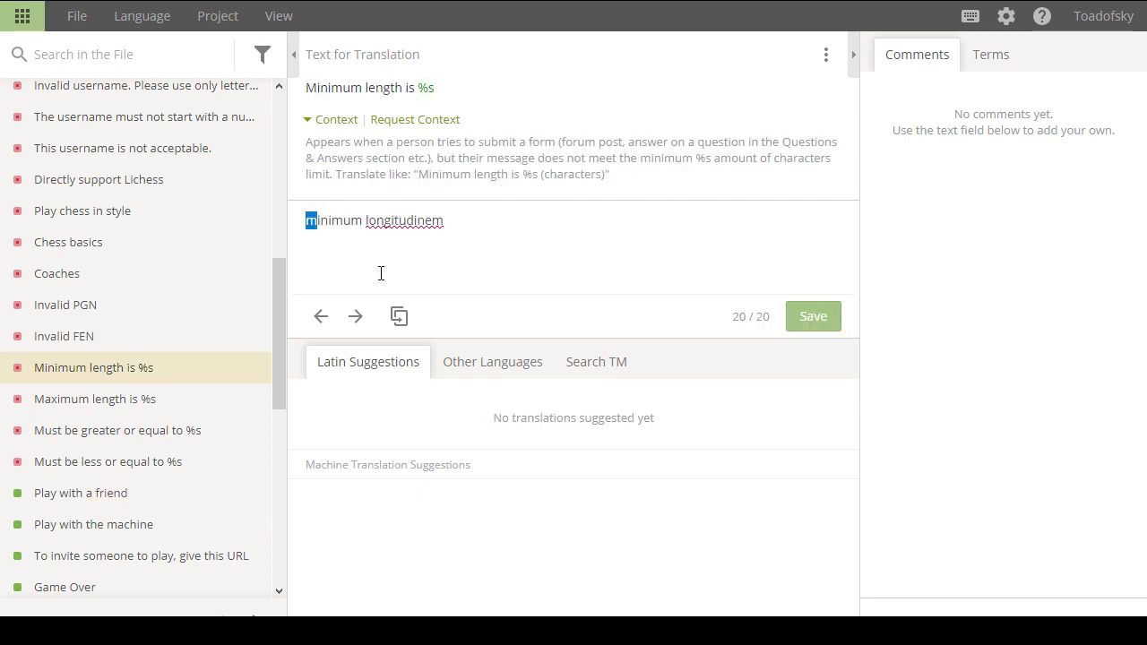
pyautogui.write('M')
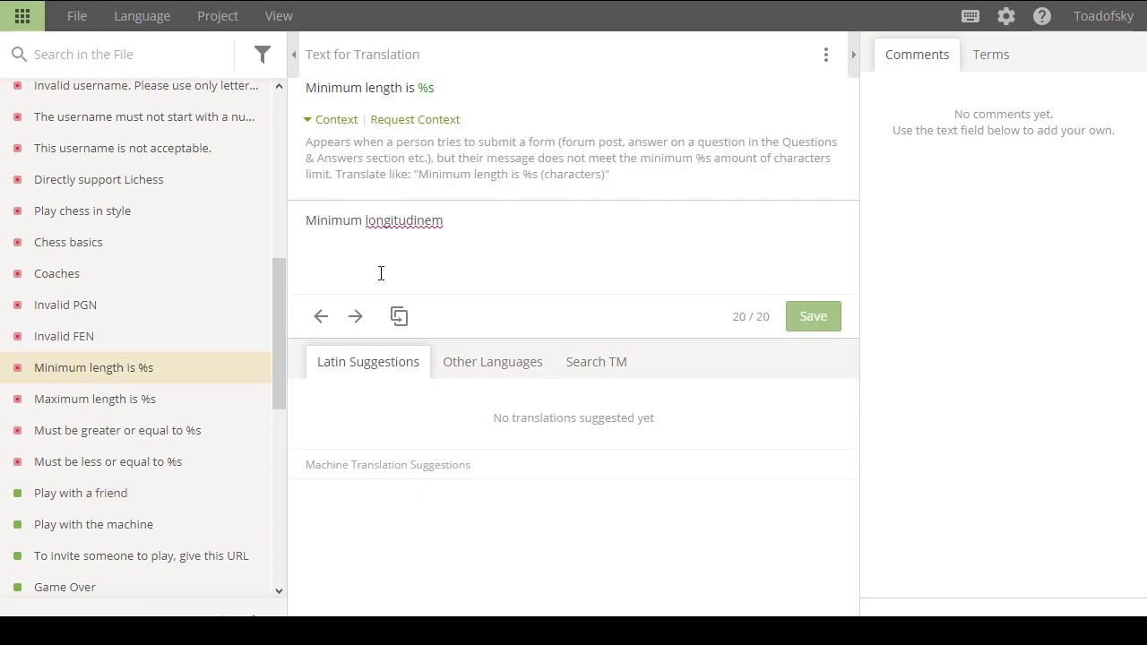
pyautogui.write(' est %')
pyautogui.write('s')
pyautogui.hotkey('ctrl', 'a')
pyautogui.click(381, 273)
# Reorder the translation to "Minimum est longitudinem %s", copy its text and save it.
pyautogui.click(516, 226)
pyautogui.press('Left')
pyautogui.press('Left')
pyautogui.hotkey('ctrl', 'shift', 'Left')
pyautogui.press('BackSpace')
pyautogui.write('est')
pyautogui.hotkey('ctrl', 'shift', 'Left')
pyautogui.hotkey('shift', 'Left')
pyautogui.press('BackSpace')
pyautogui.hotkey('ctrl', 'z')
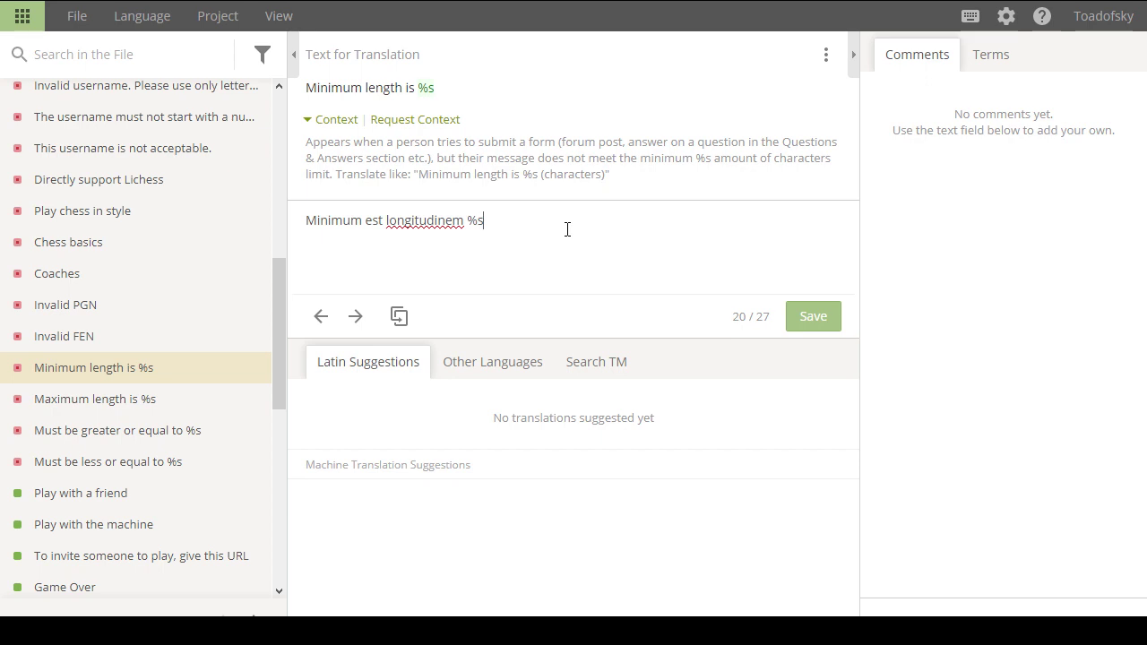
pyautogui.hotkey('ctrl', 'a')
pyautogui.hotkey('ctrl', 'c')
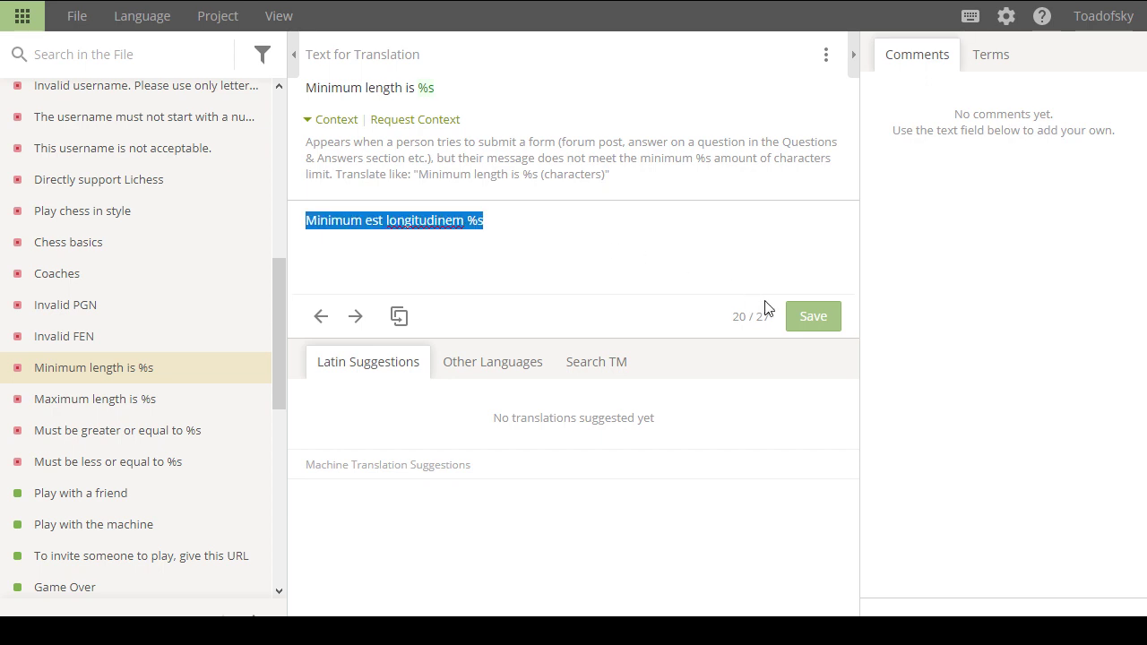
pyautogui.click(811, 316)
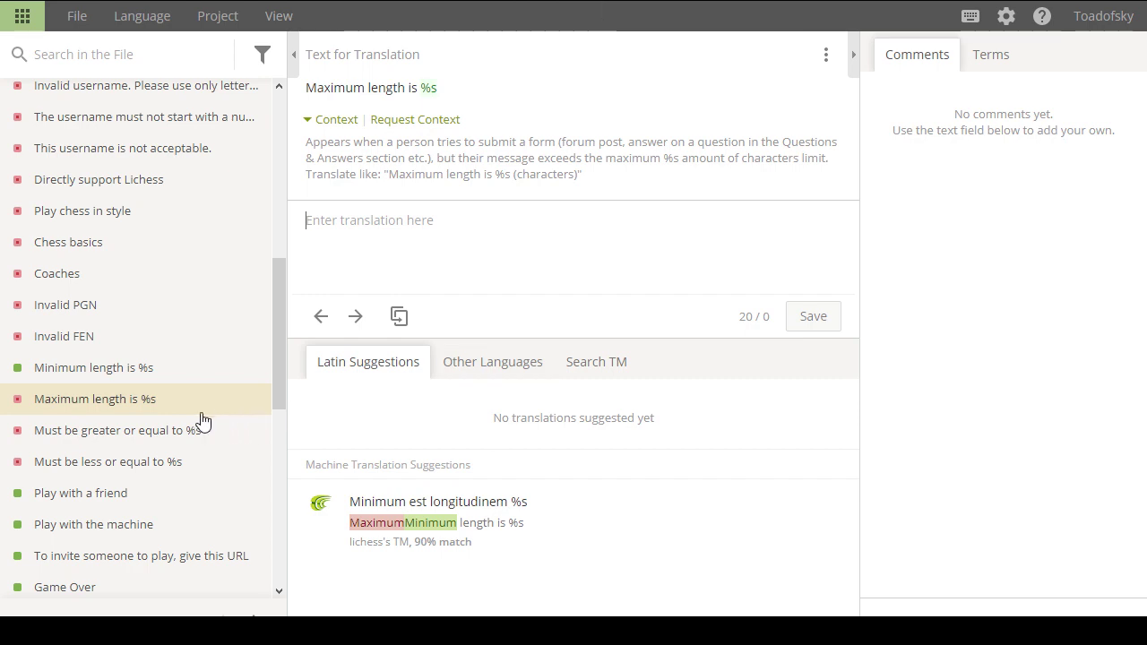
# Reuse the copied translation for "Maximum length is %s", change it to "Maximum est longitudinem %s" and save it.
pyautogui.hotkey('ctrl', 'v')
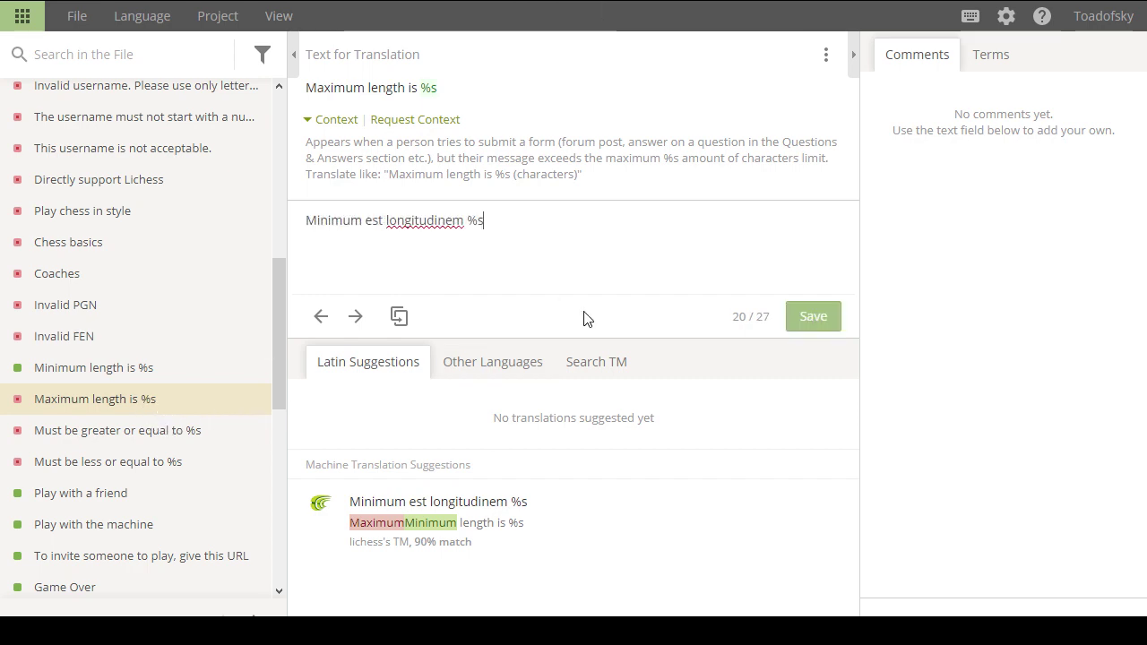
pyautogui.press('BackSpace')
pyautogui.press('BackSpace')
pyautogui.press('BackSpace')
pyautogui.press('BackSpace')
pyautogui.press('BackSpace')
pyautogui.press('BackSpace')
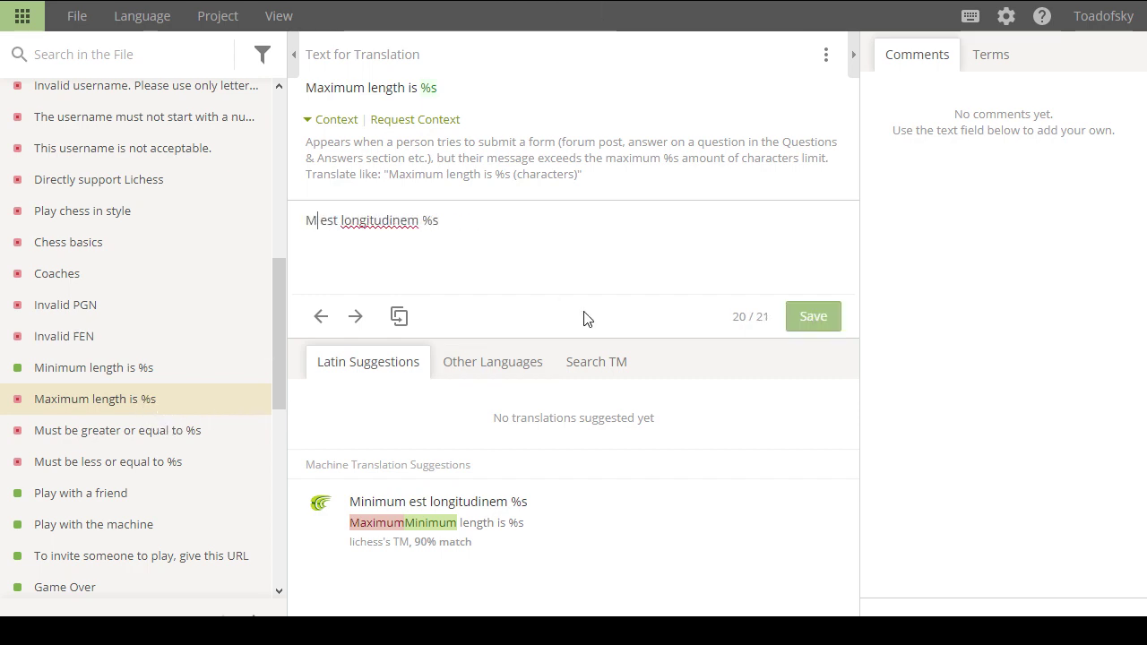
pyautogui.write('aximum')
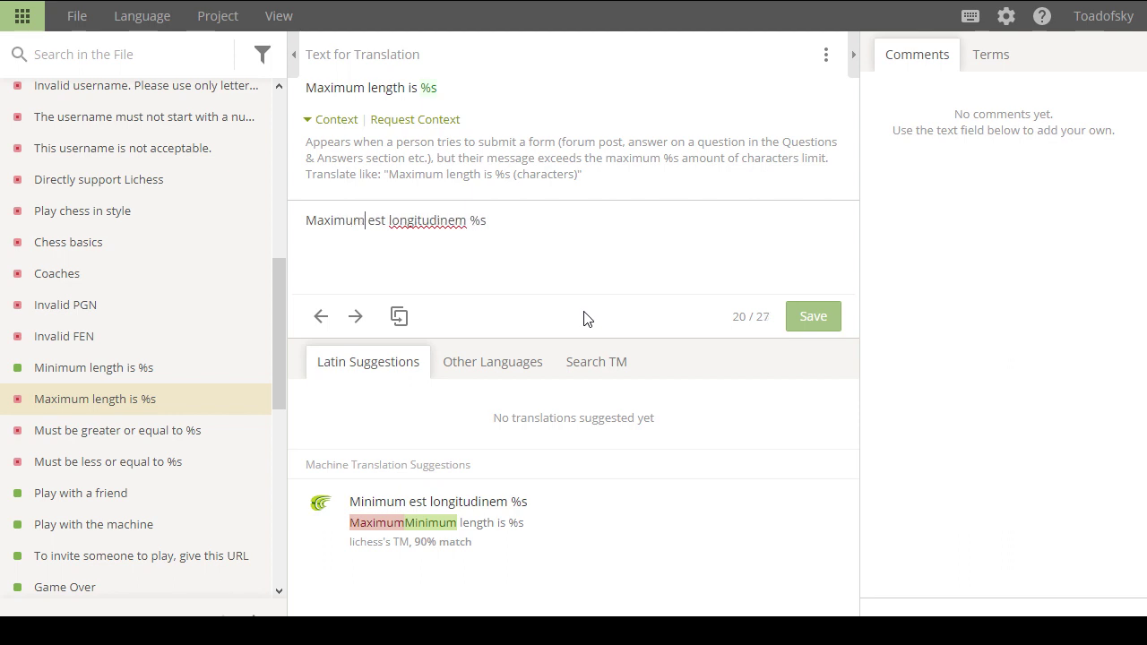
pyautogui.click(815, 321)
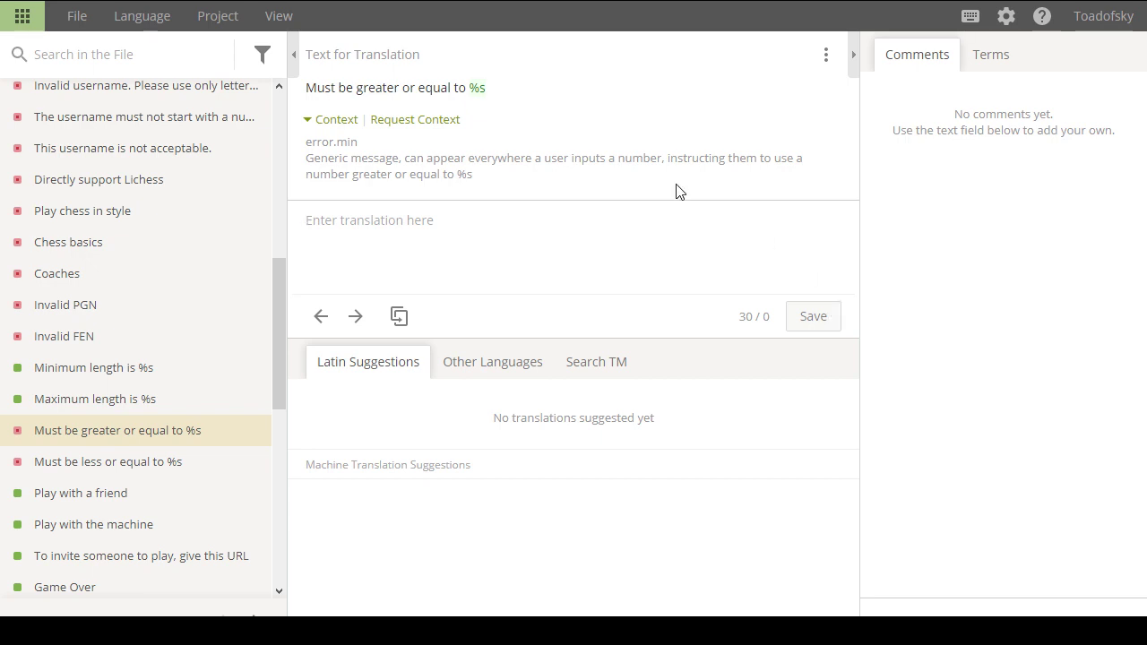
# Translate "Must be greater or equal to %s" as "%s paribus maius esse" and save it.
pyautogui.moveTo(306, 88); pyautogui.dragTo(468, 91)
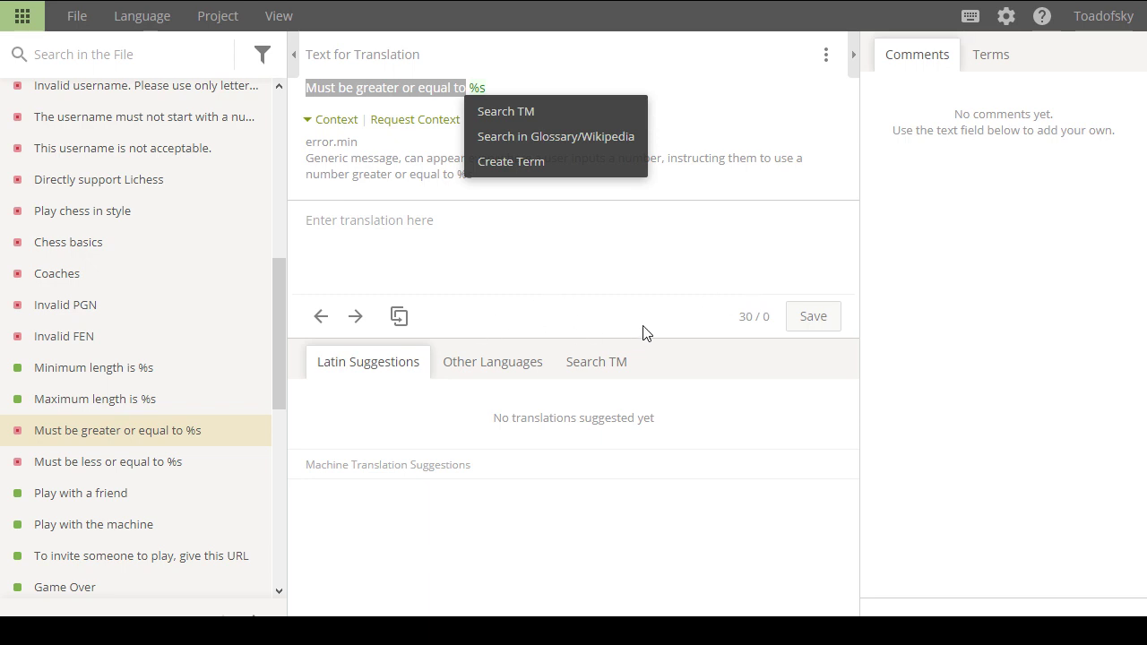
pyautogui.click(477, 253)
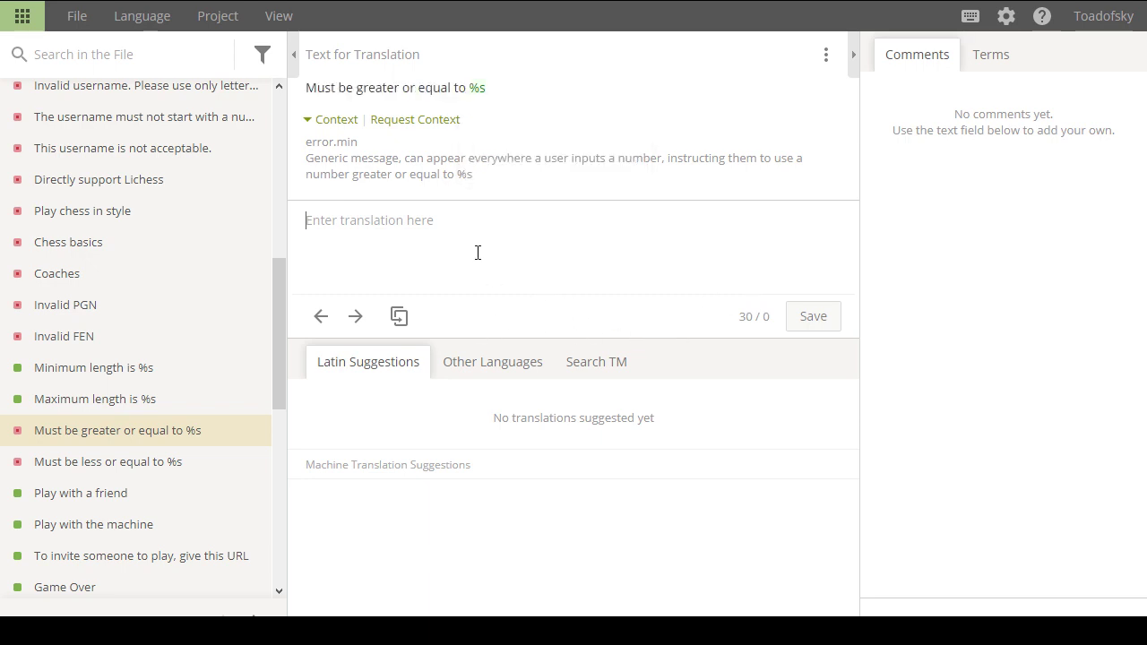
pyautogui.write('Quinque paribus maius esse')
pyautogui.hotkey('ctrl', 'Left')
pyautogui.hotkey('ctrl', 'Left')
pyautogui.hotkey('ctrl', 'Left')
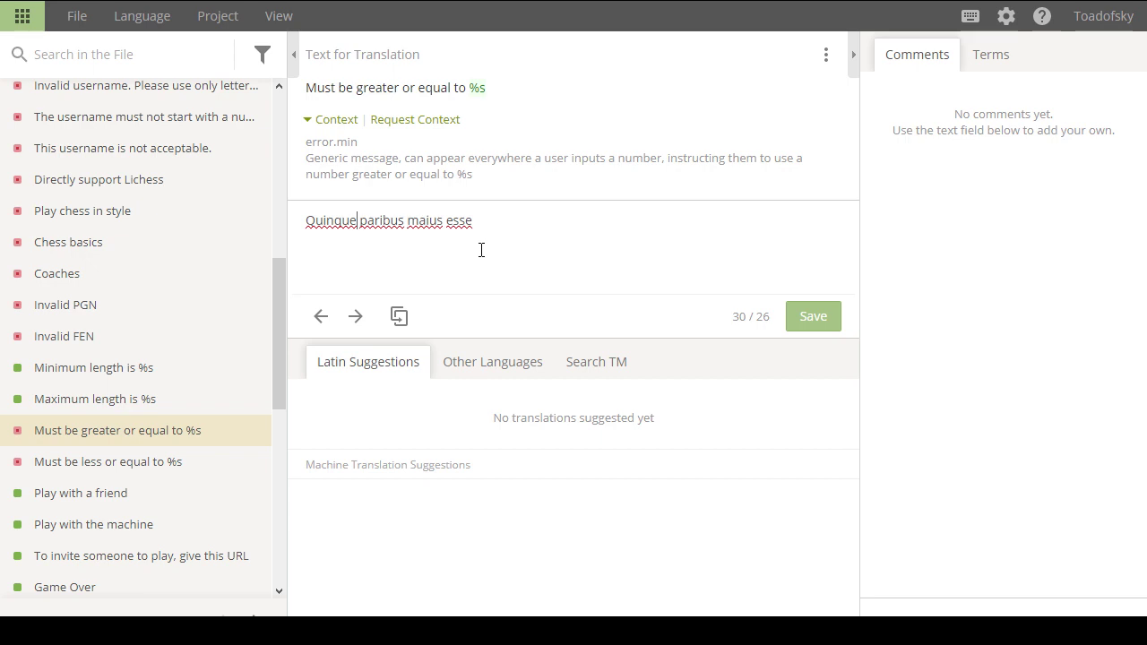
pyautogui.hotkey('ctrl', 'shift', 'Left')
pyautogui.write('%s')
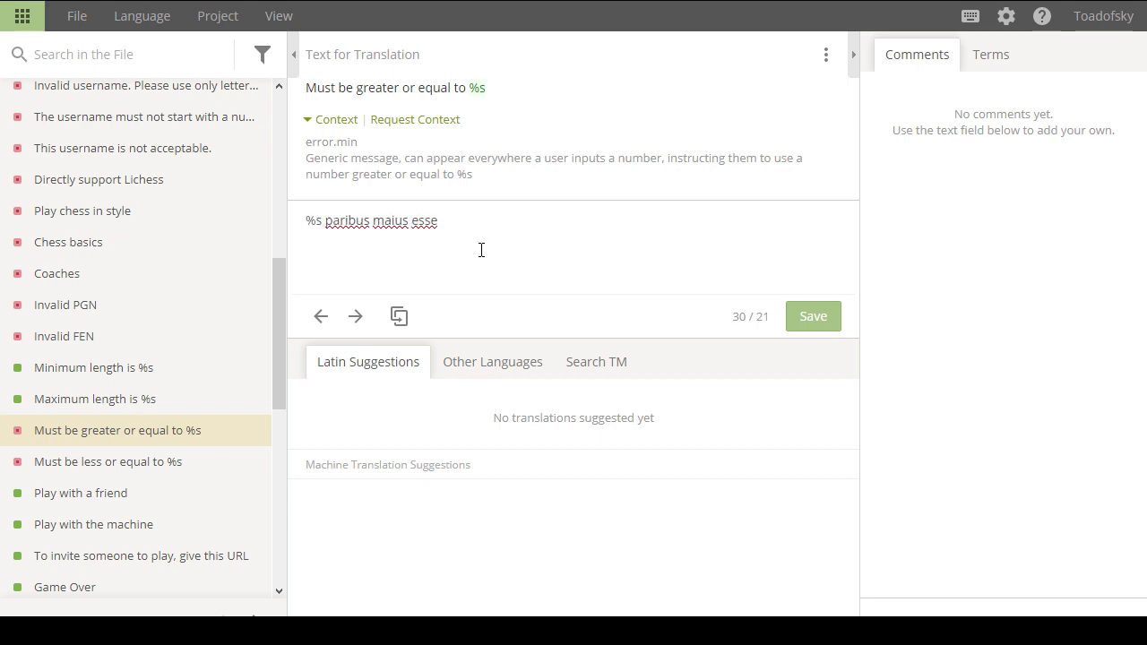
pyautogui.click(586, 273)
pyautogui.hotkey('ctrl', 'a')
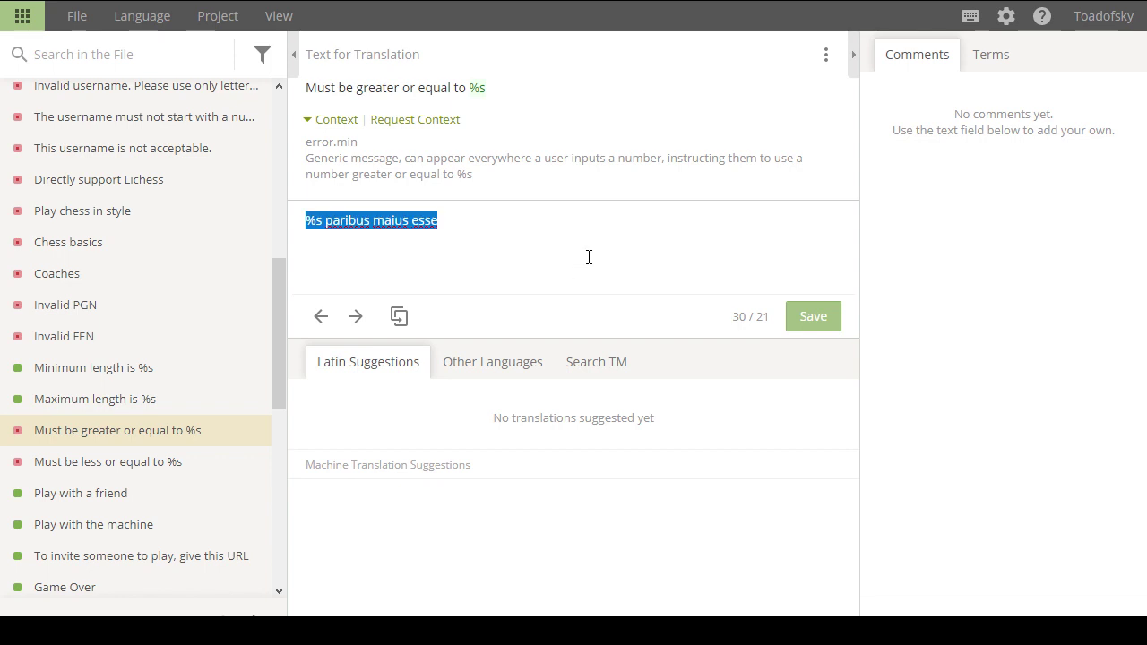
pyautogui.click(590, 257)
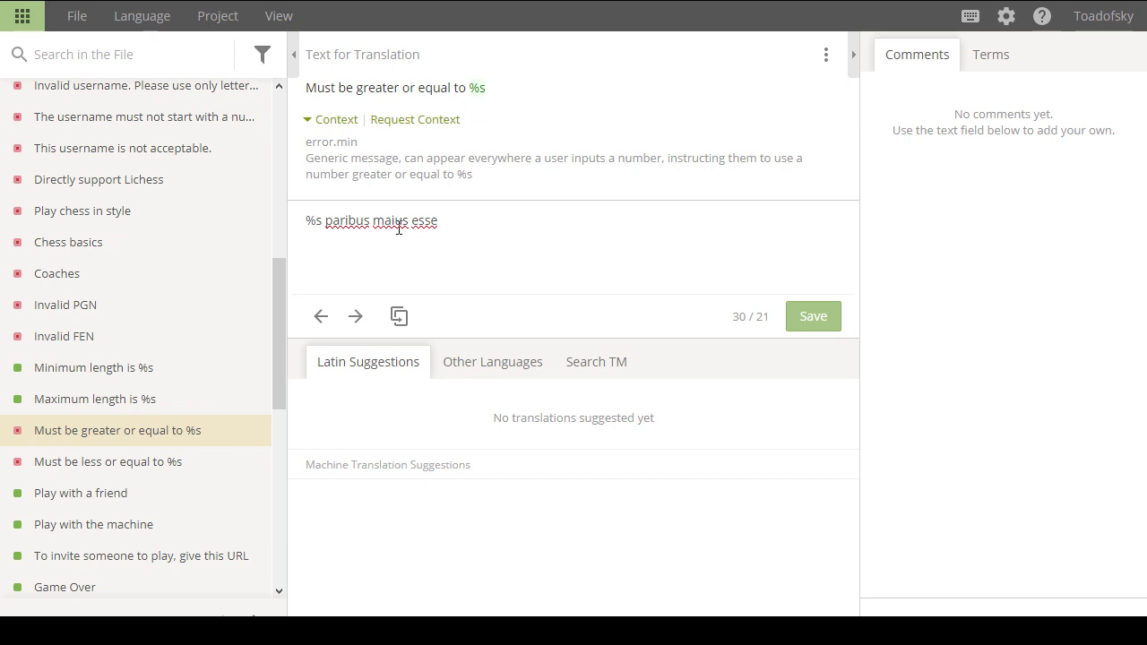
pyautogui.click(809, 321)
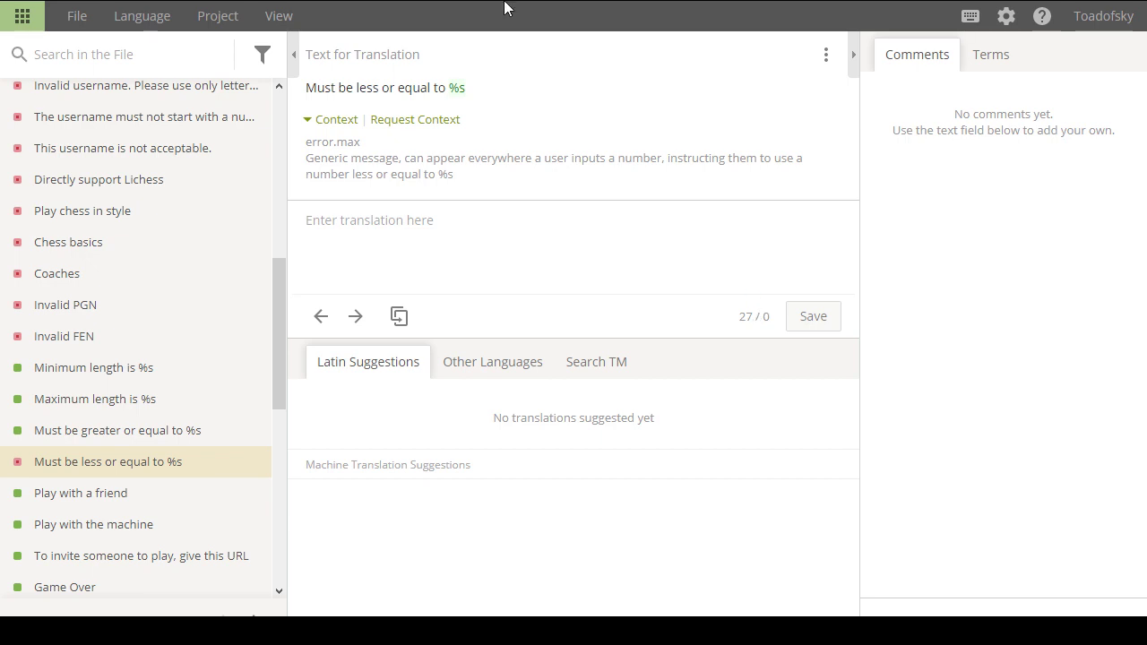
# Translate "Must be less or equal to %s" as "%s paribus minor est" and save it.
pyautogui.moveTo(506, 2)
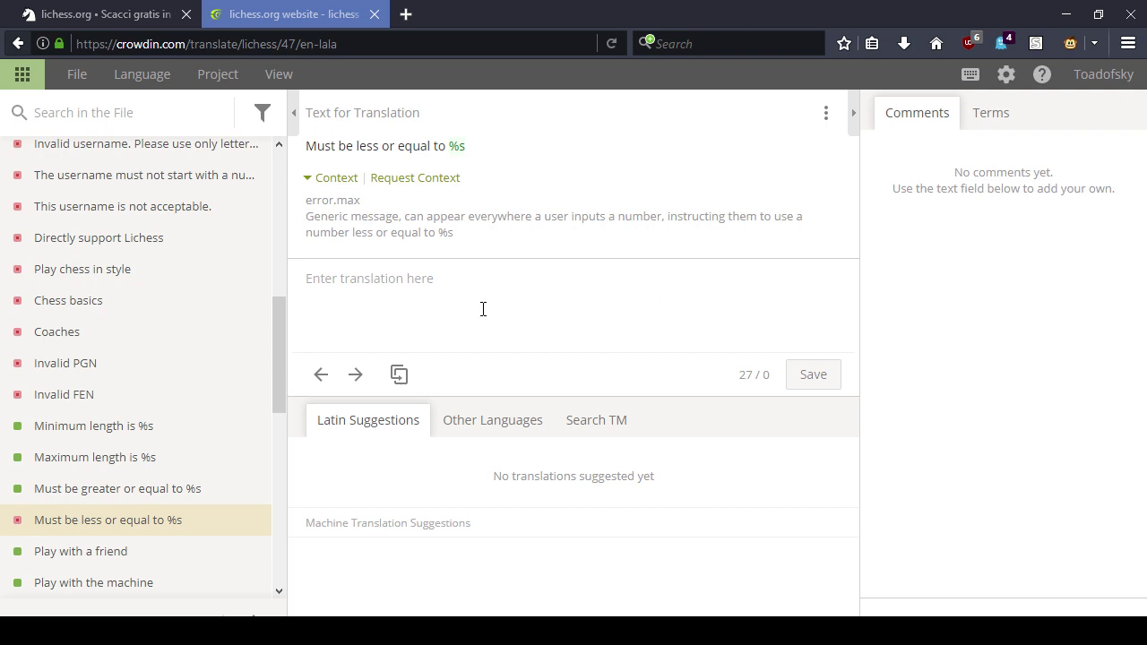
pyautogui.press('F11')
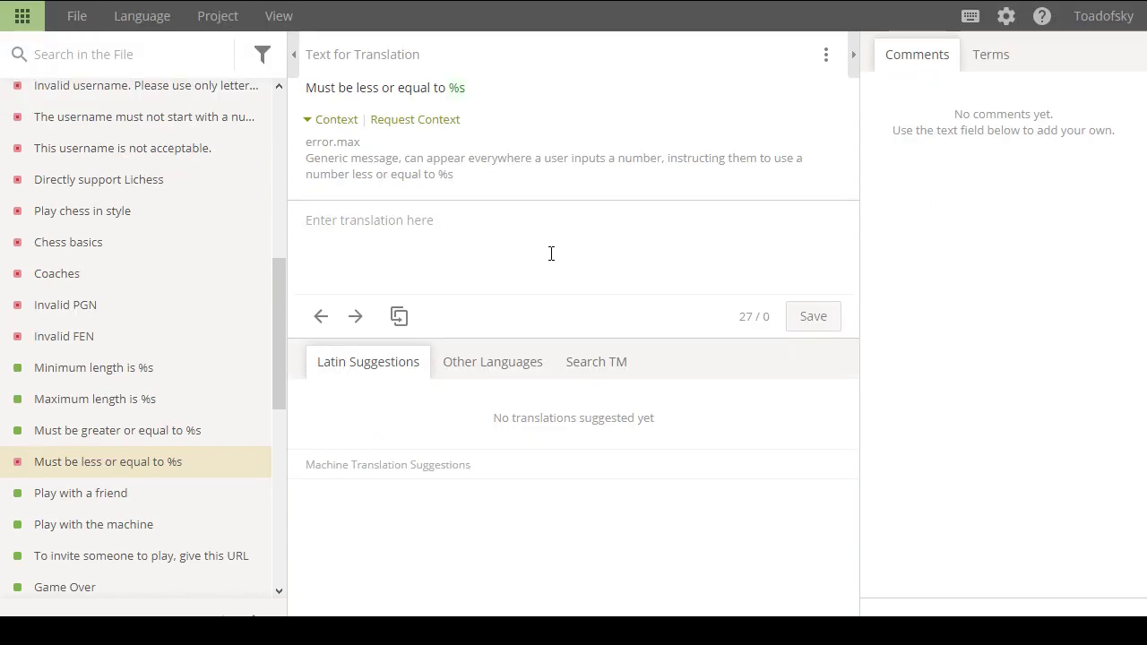
pyautogui.click(558, 270)
pyautogui.write('Quinque paribus minor est')
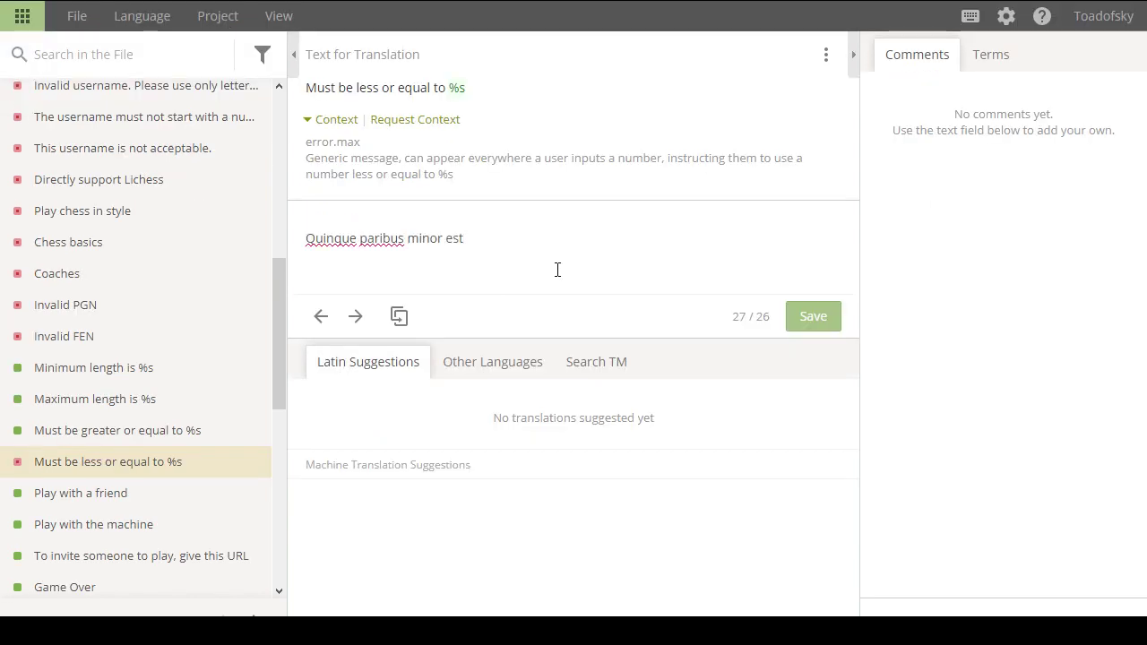
pyautogui.hotkey('ctrl', 'shift', 'Right')
pyautogui.hotkey('shift', 'Left')
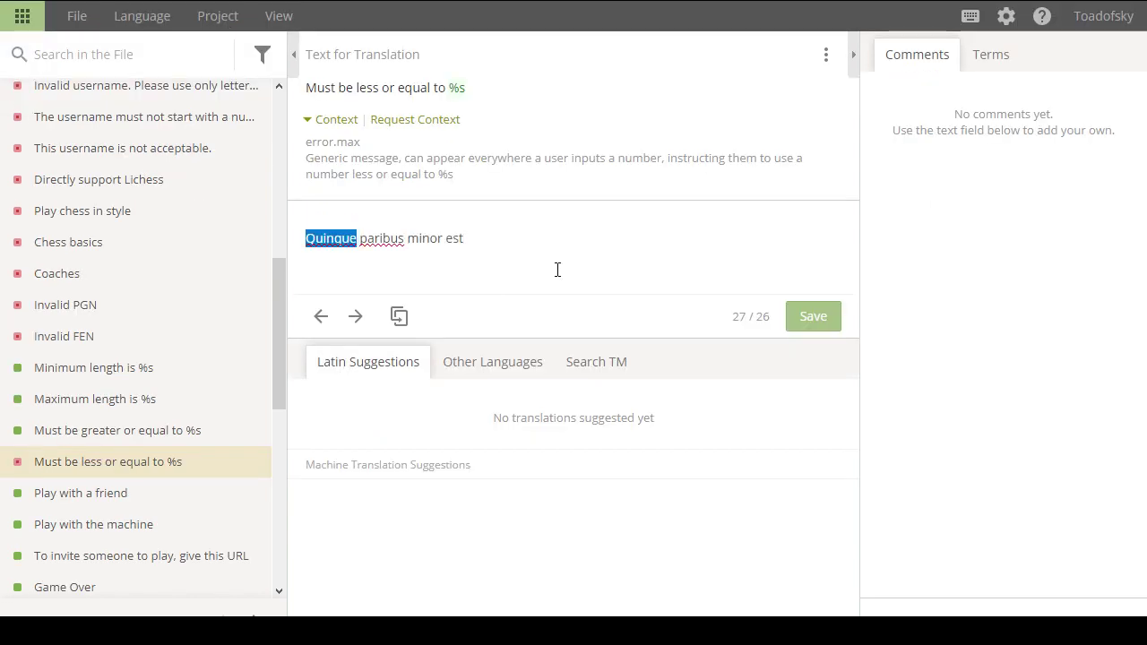
pyautogui.write('%s')
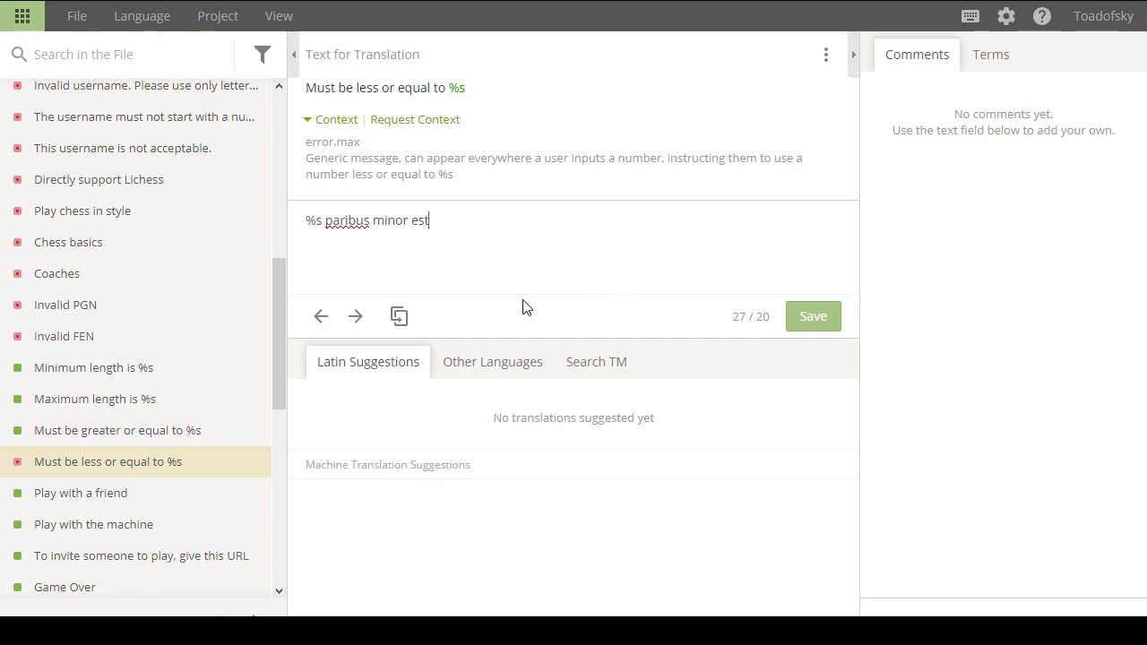
pyautogui.click(813, 316)
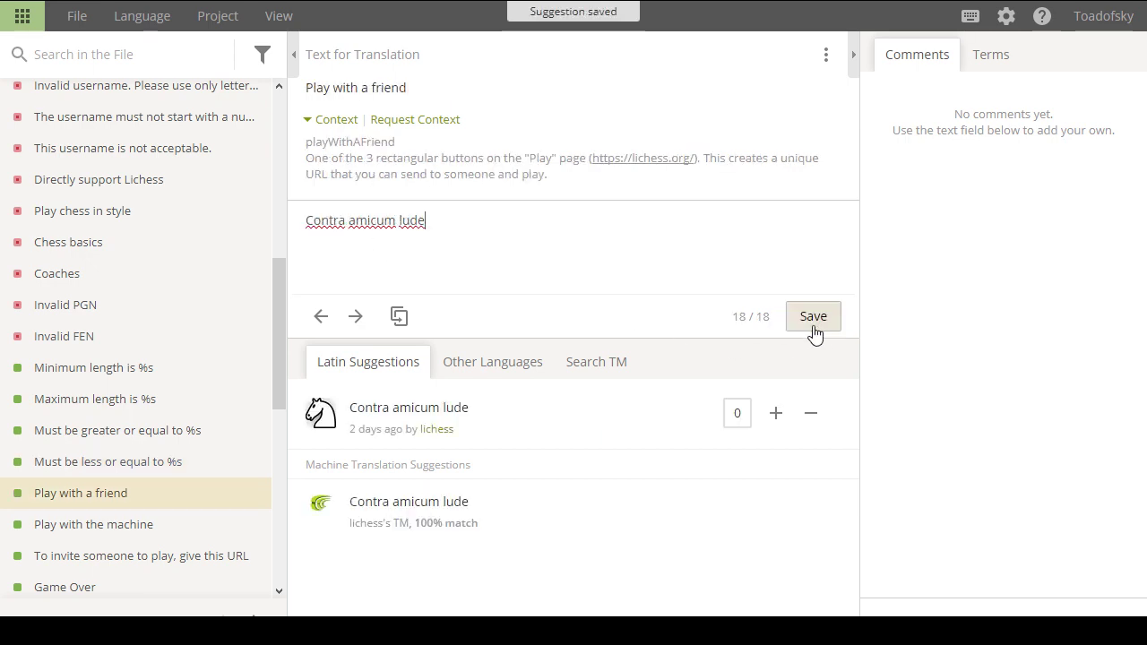
# Translate Invalid PGN as "irritum ludum notatio", autofix the case of its first letter and save it.
pyautogui.scroll(2, 233, 394)
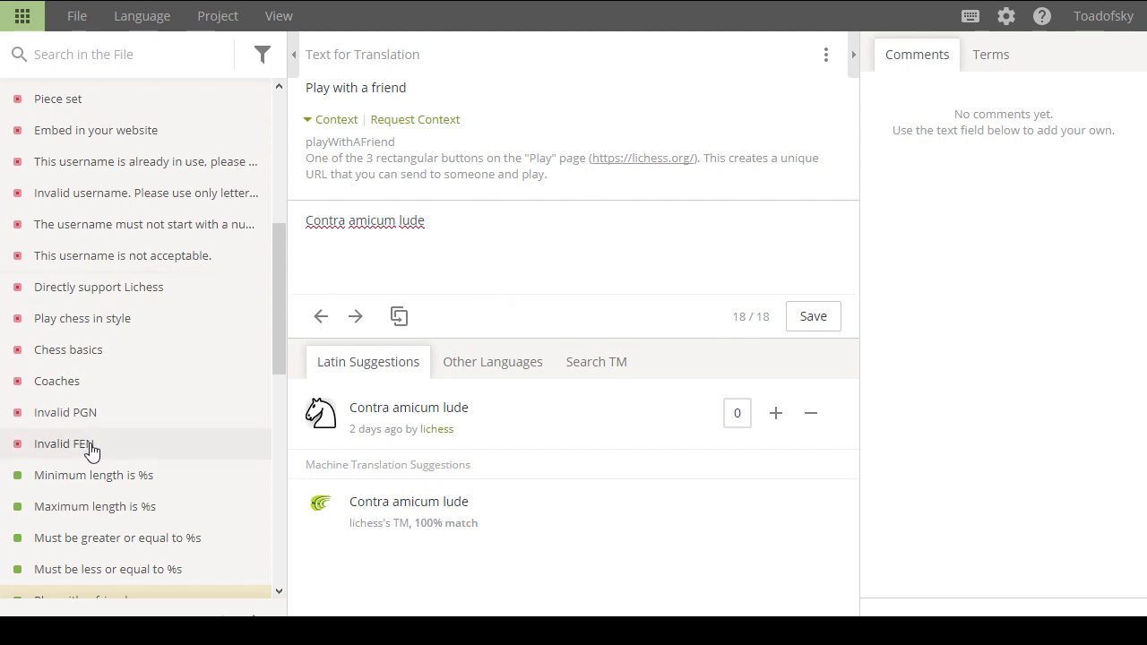
pyautogui.click(58, 414)
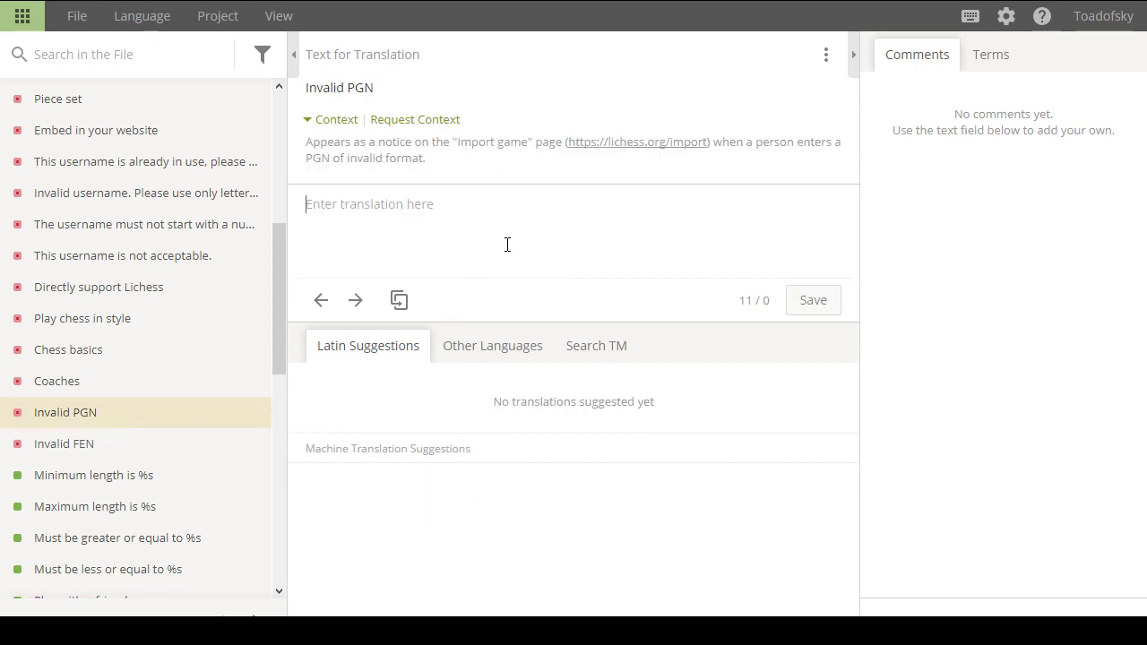
pyautogui.write('irritum ludum notatio')
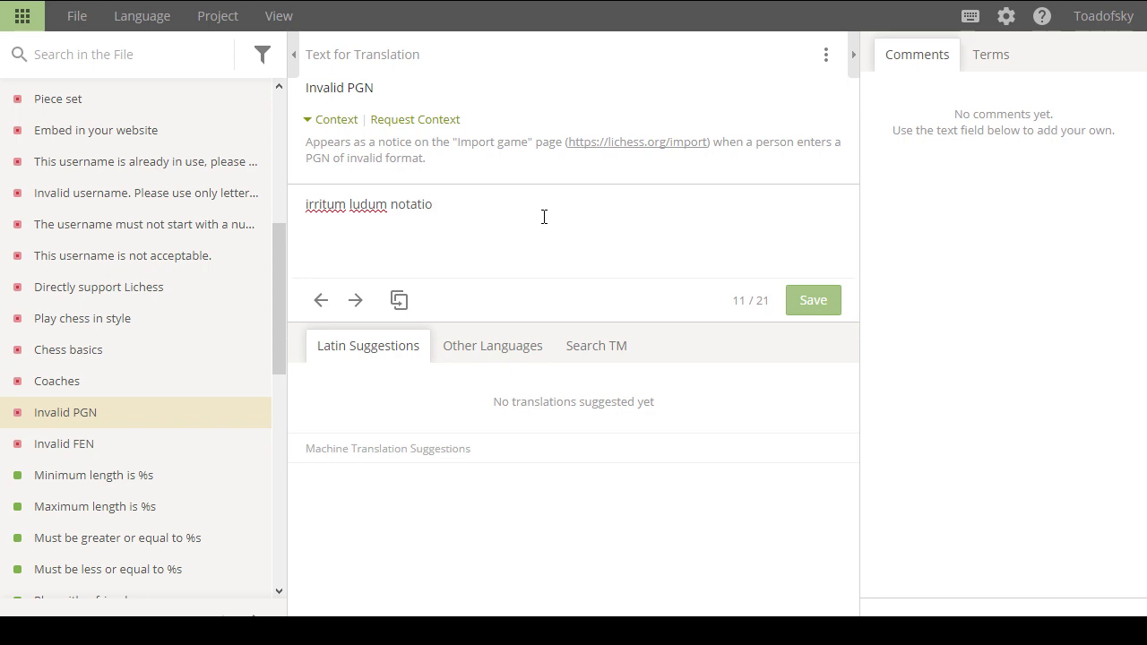
pyautogui.click(812, 311)
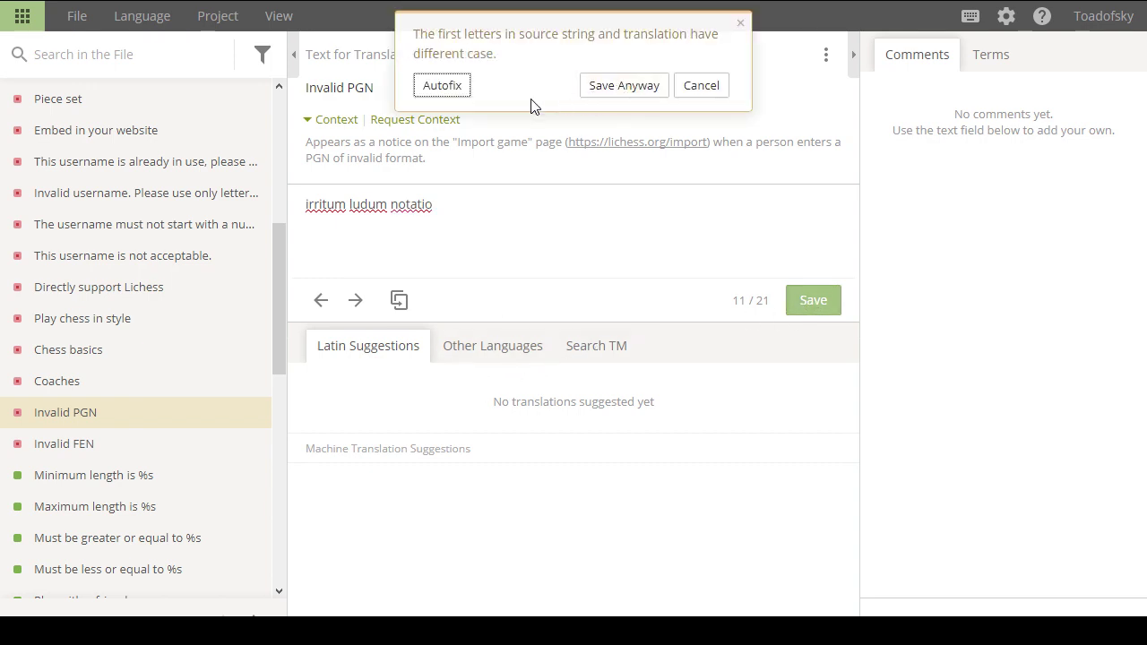
pyautogui.click(441, 86)
pyautogui.click(813, 300)
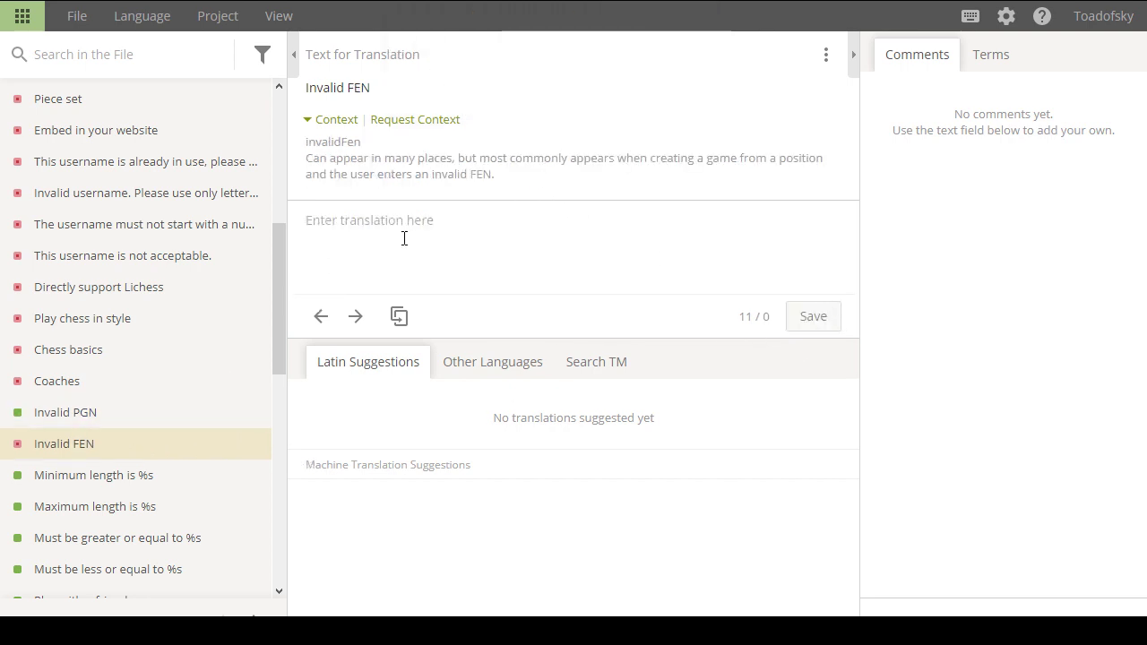
# Enter "Irritum notatio" as the Latin translation of Invalid FEN.
pyautogui.write('irritum ludum notatio')
pyautogui.hotkey('ctrl', 'Left')
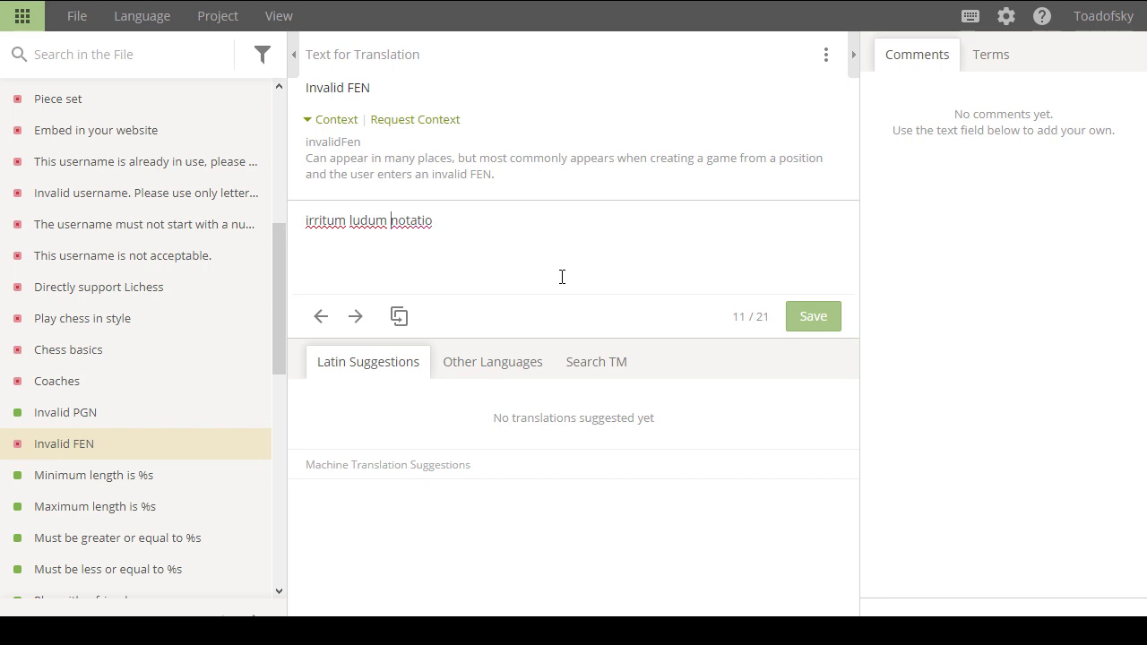
pyautogui.hotkey('ctrl', 'shift', 'Left')
pyautogui.press('BackSpace')
pyautogui.hotkey('ctrl', 'Left')
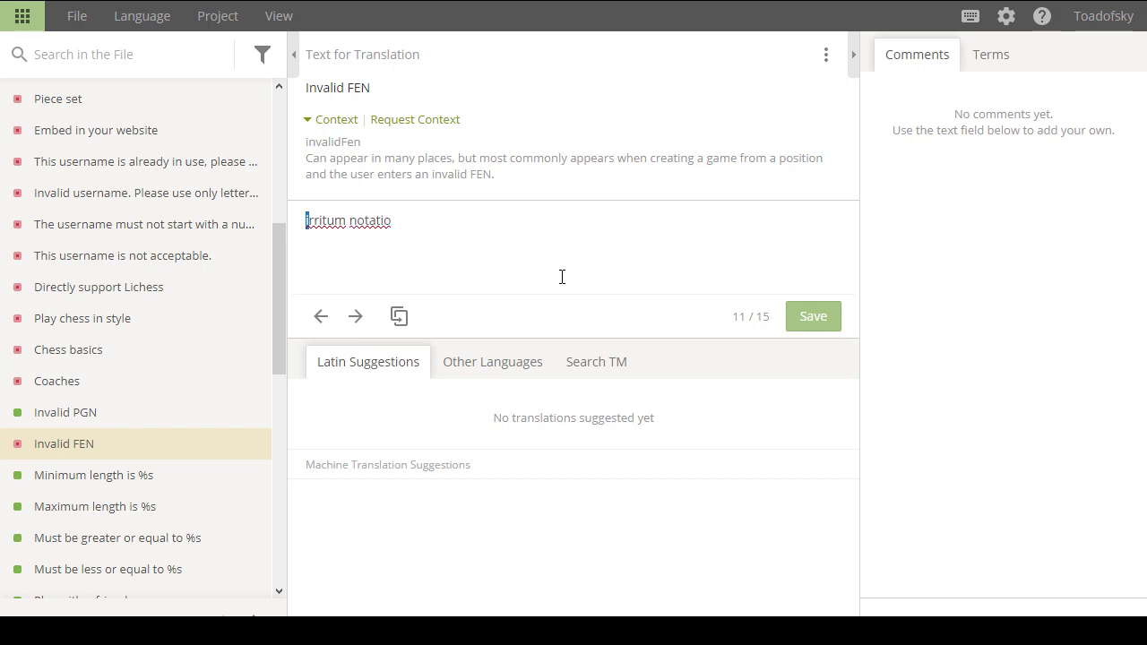
pyautogui.write('I')
pyautogui.moveTo(451, 15)
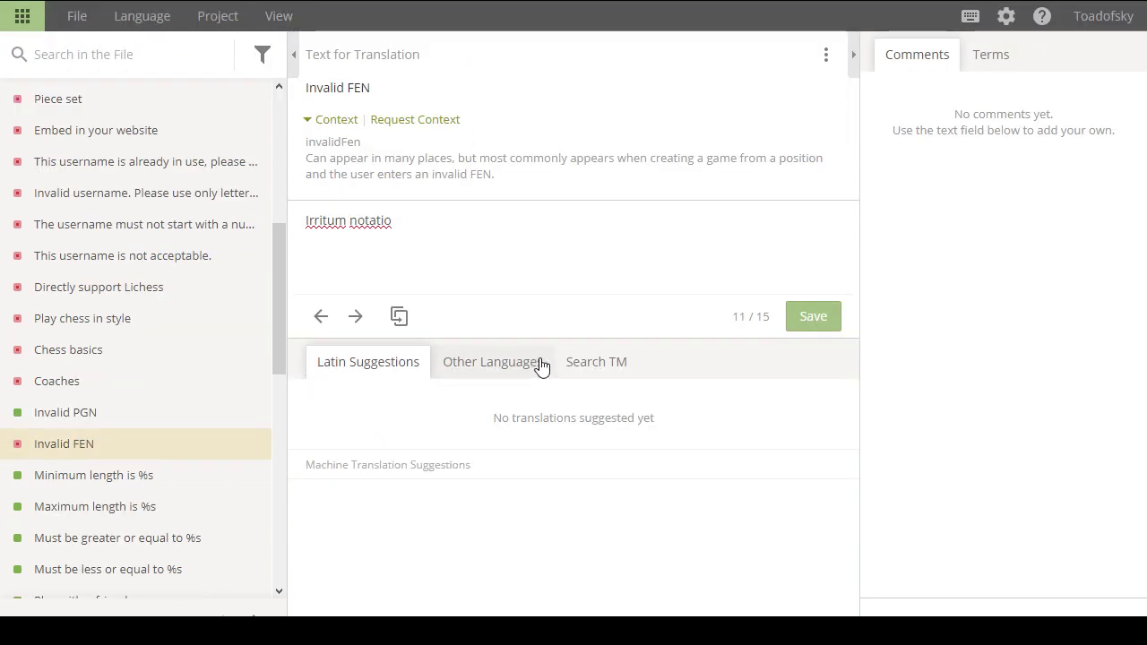
# Enter "Invalida loci notatio" as the Latin translation of Invalid FEN.
pyautogui.hotkey('ctrl', 'a')
pyautogui.write('invalida loci notatio')
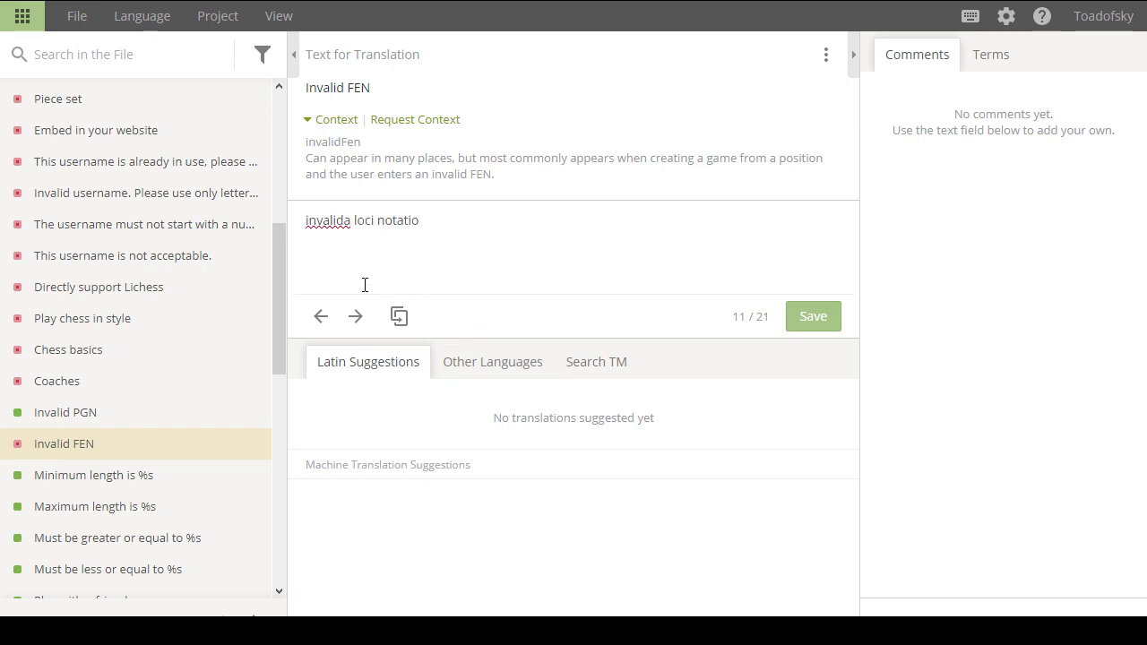
pyautogui.press('Up')
pyautogui.hotkey('shift', 'Right')
pyautogui.write('I')
pyautogui.press('End')
# Translate Invalid FEN as "invalida positio notatio", autofix the case of its first letter and save it.
pyautogui.click(460, 243)
pyautogui.hotkey('ctrl', 'a')
pyautogui.write('invalida positio notatio')
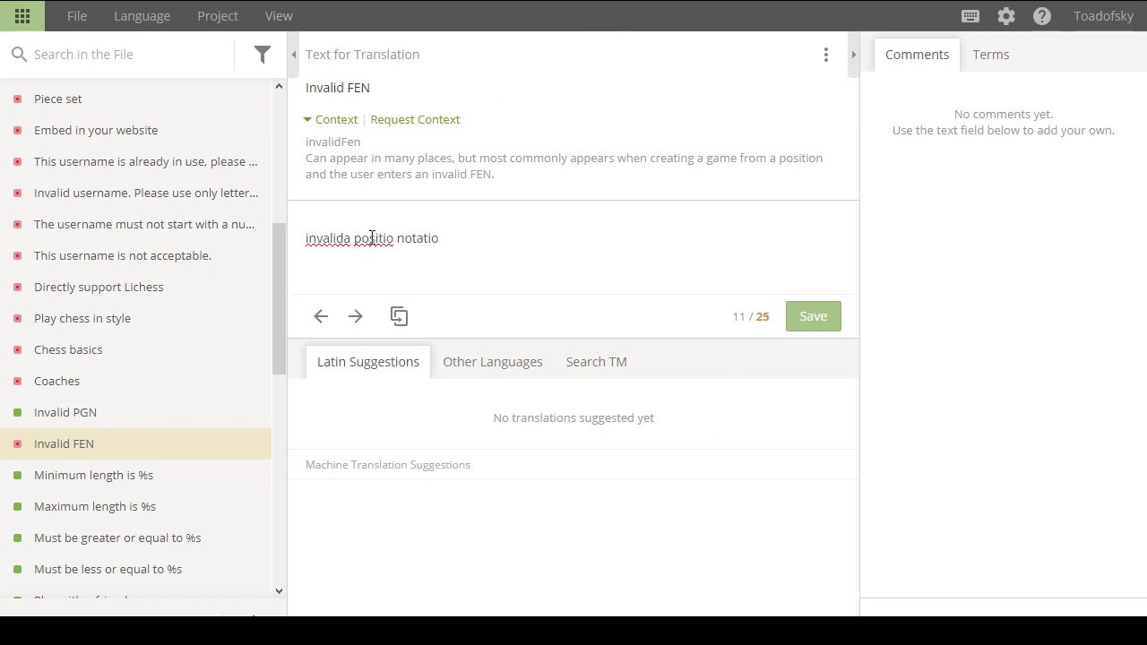
pyautogui.click(397, 222)
pyautogui.press('Delete')
pyautogui.press('Delete')
pyautogui.write('I')
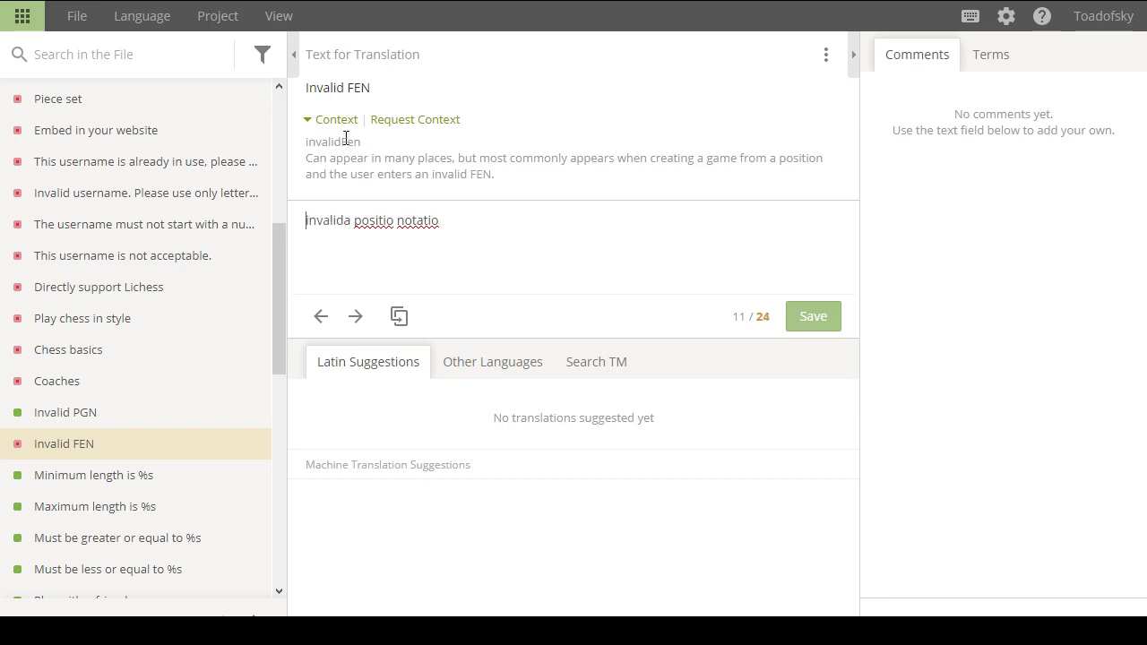
pyautogui.click(793, 322)
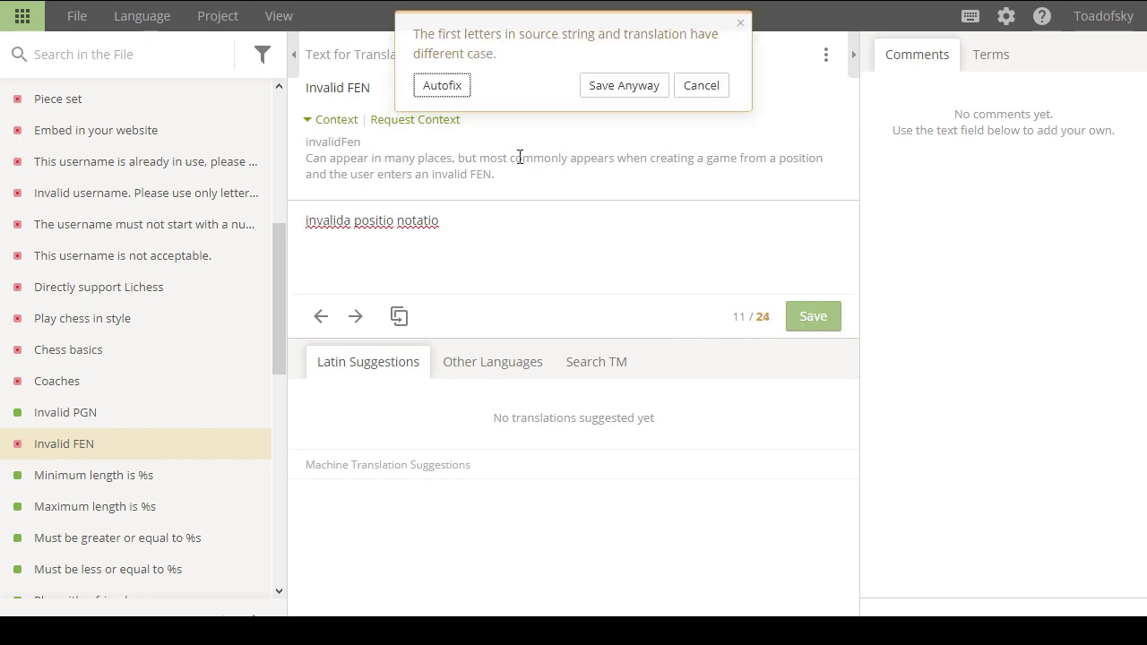
pyautogui.click(445, 90)
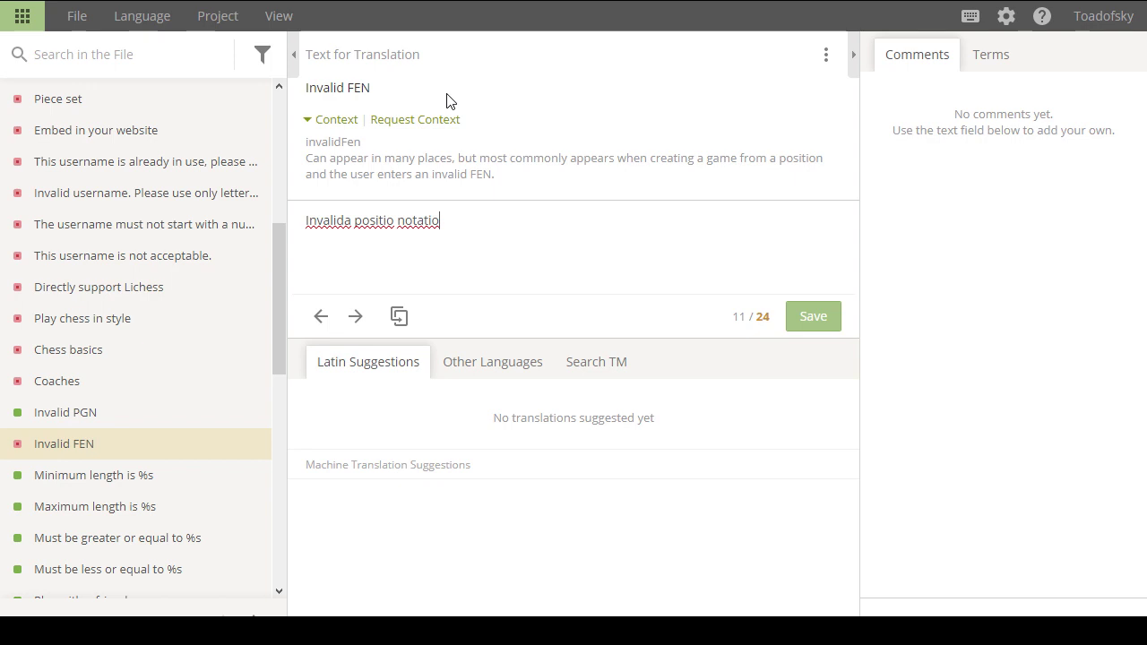
pyautogui.click(818, 328)
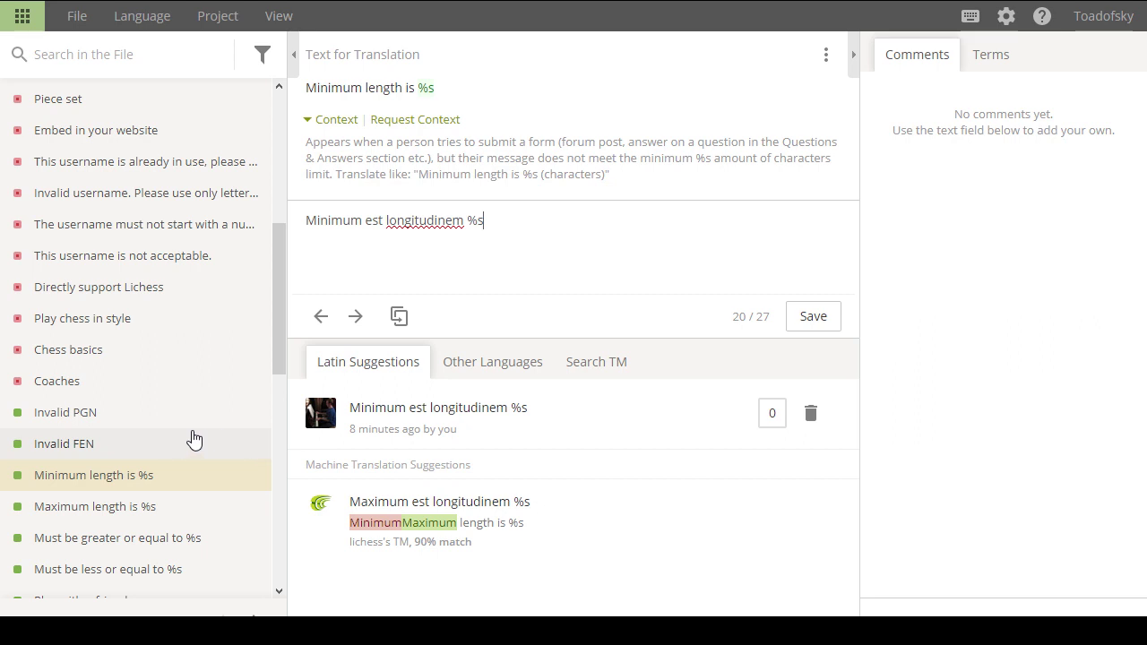
# Review the saved Invalid PGN translation and the source text and context of the untranslated Piece set string.
pyautogui.click(83, 415)
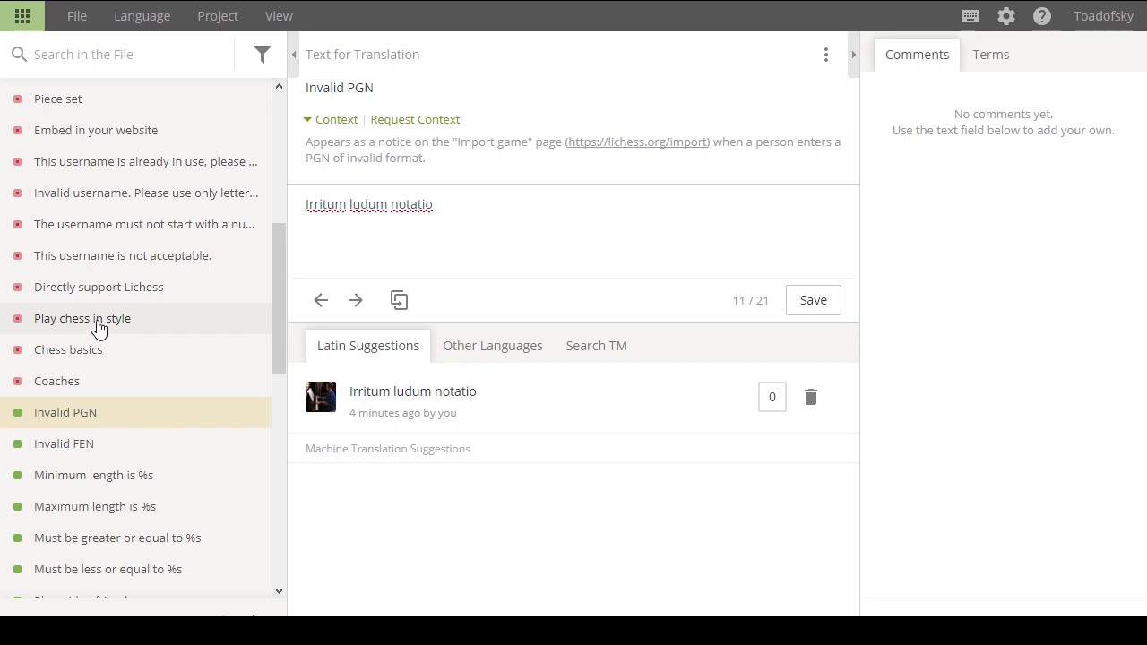
pyautogui.click(67, 103)
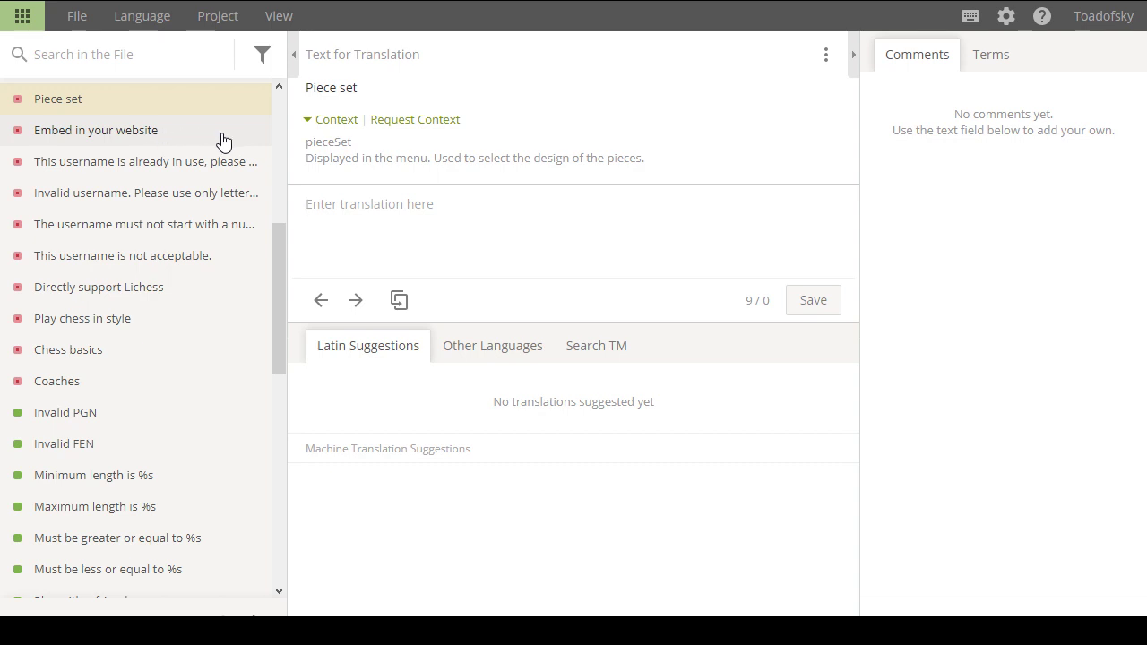
pyautogui.moveTo(363, 87); pyautogui.dragTo(308, 87)
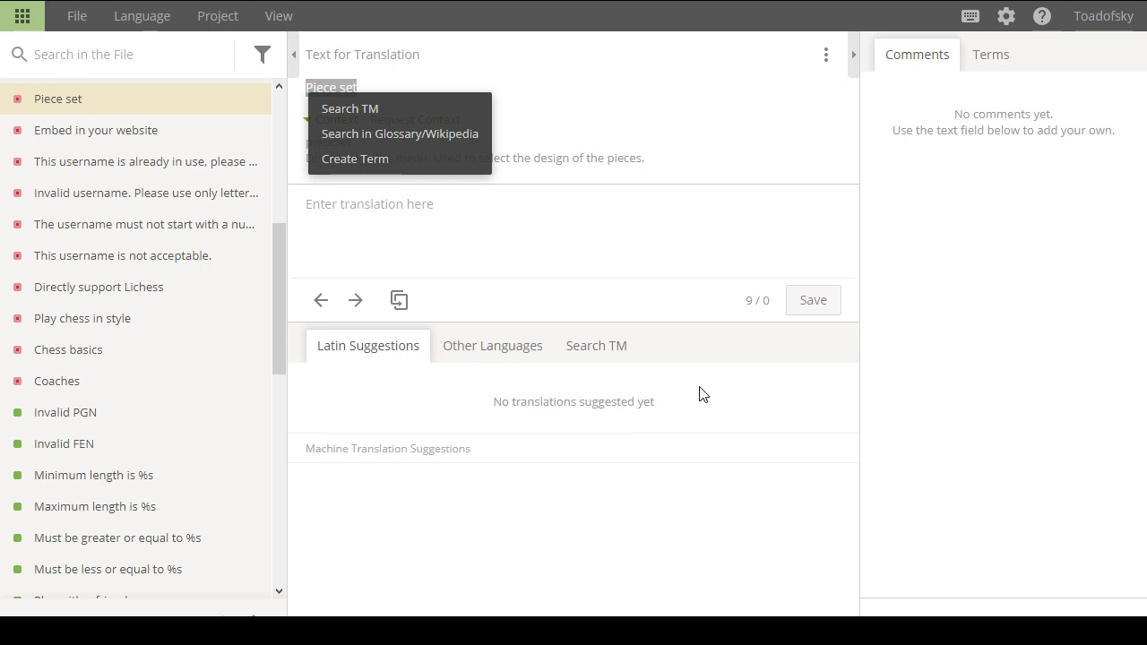
pyautogui.moveTo(517, 4)
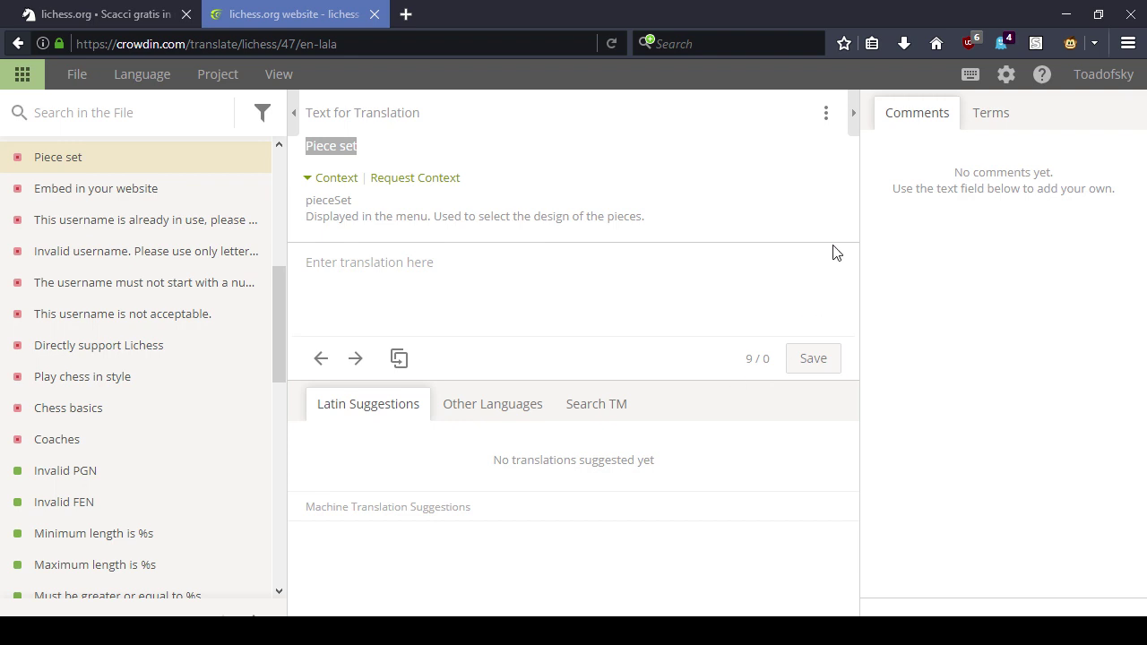
pyautogui.click(857, 319)
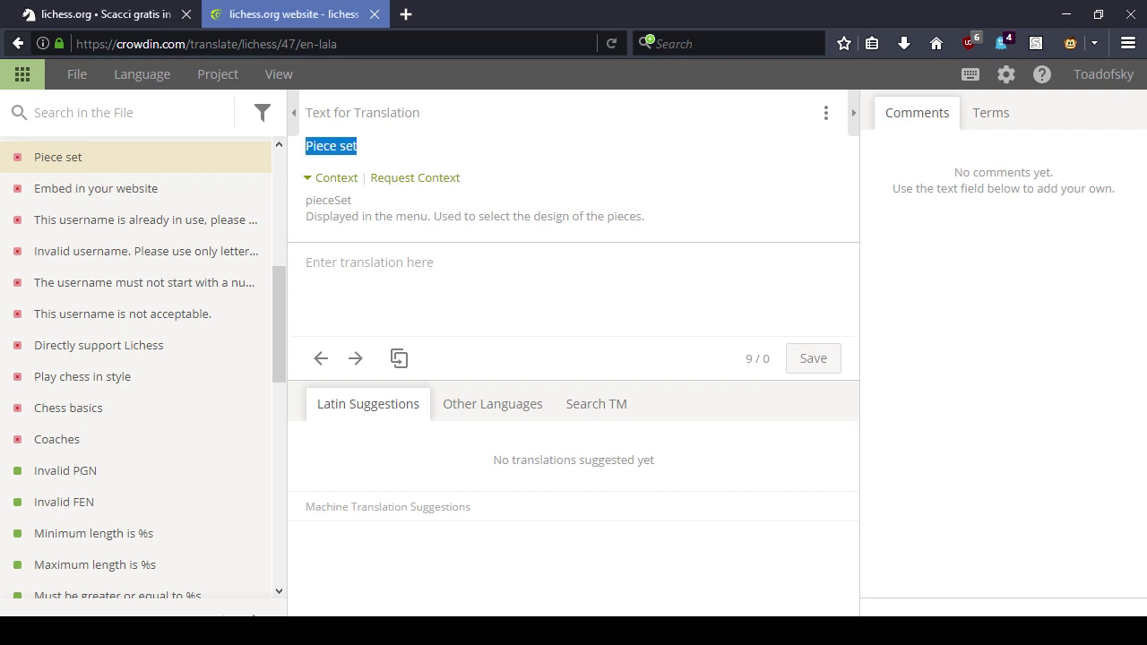
pyautogui.press('F11')
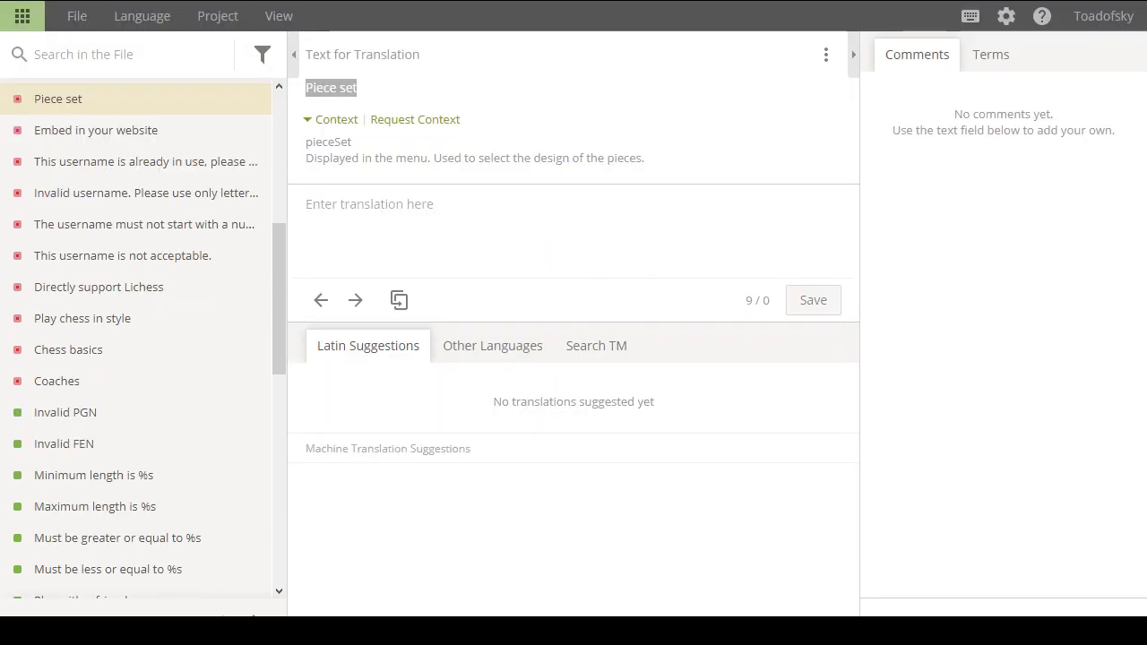
# Check the Latin interface on the lichess.org home page and return to Crowdin to examine the untranslated Chess basics string.
pyautogui.hotkey('alt', 'Tab')
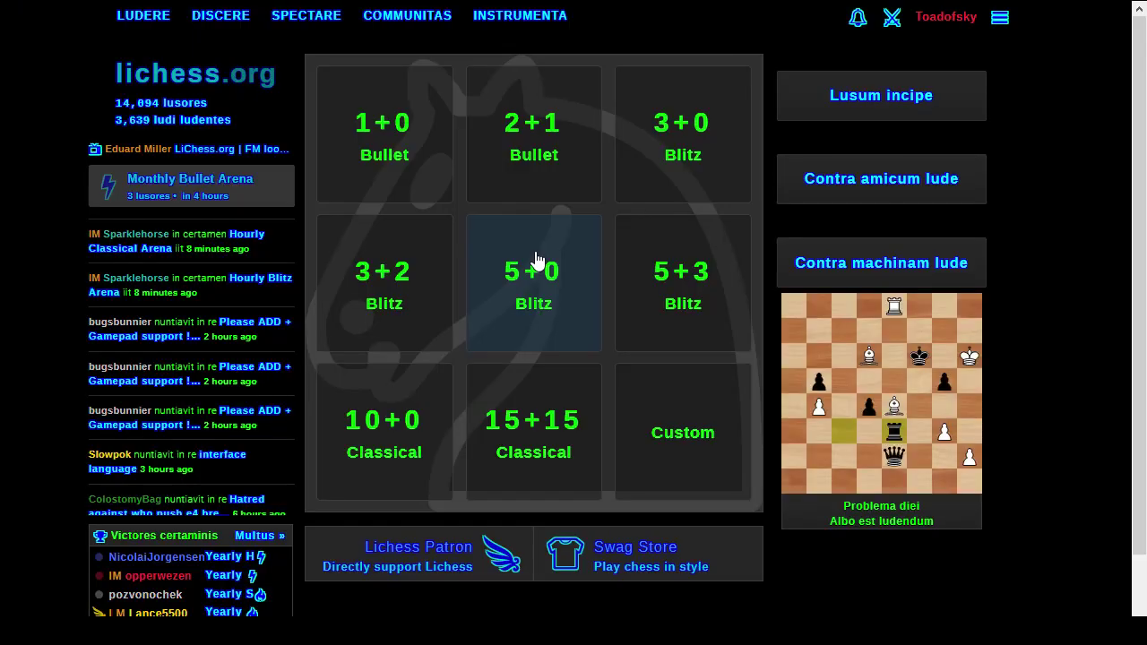
pyautogui.hotkey('alt', 'Tab')
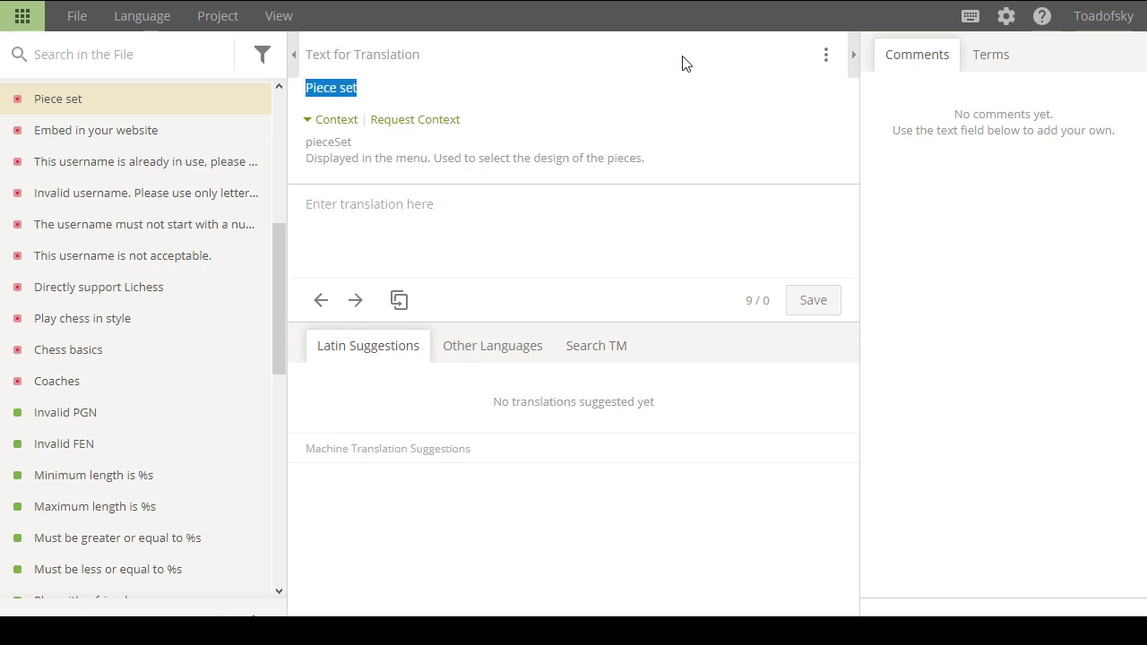
pyautogui.click(106, 350)
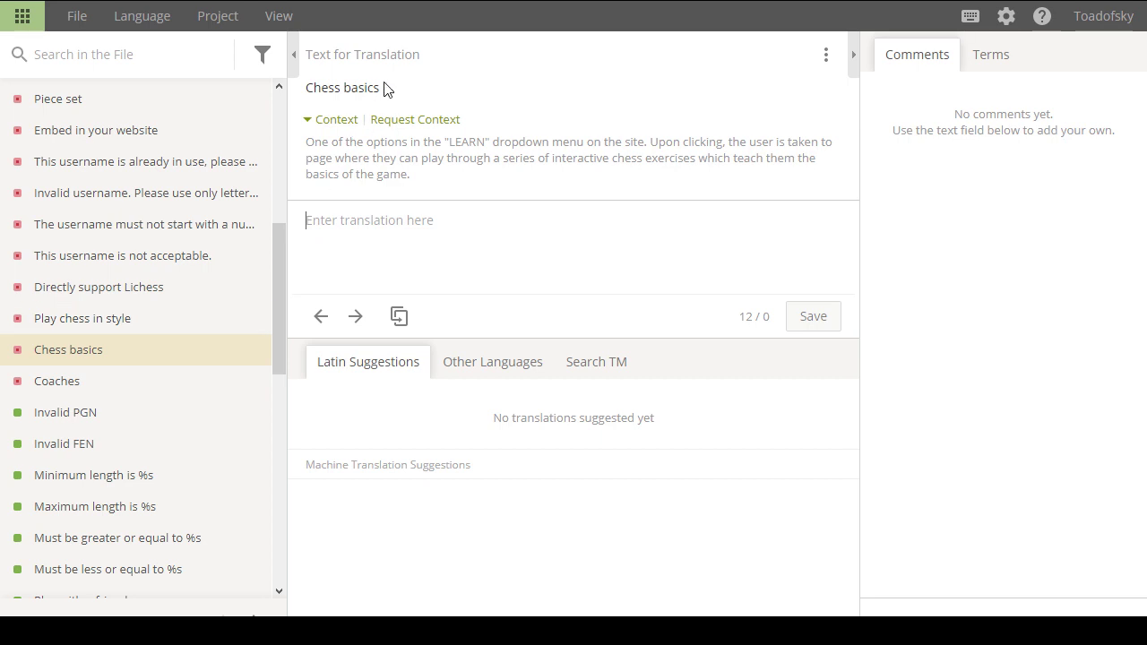
pyautogui.moveTo(386, 87); pyautogui.dragTo(292, 97)
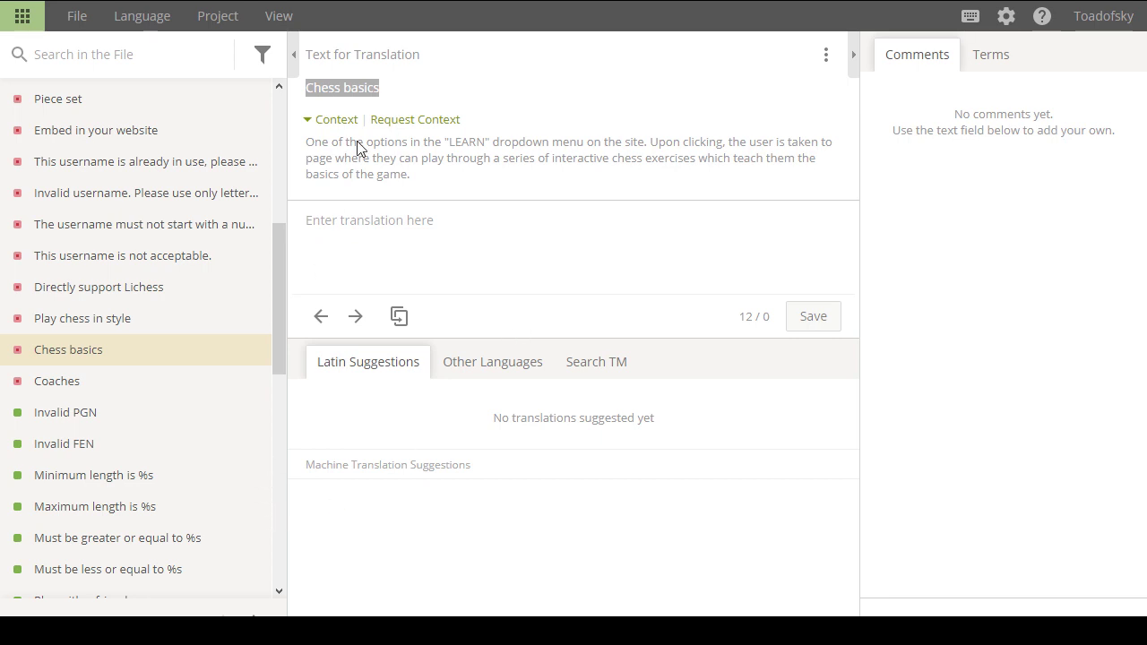
pyautogui.click(462, 31)
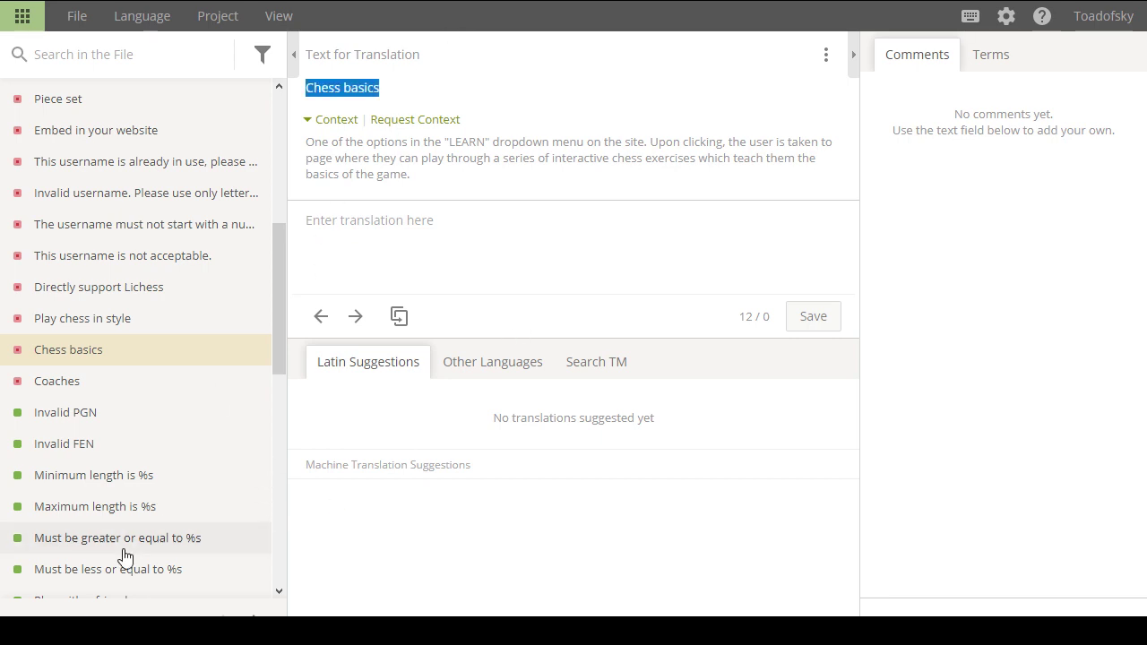
# Look through the remaining strings on this page and the following one, and open the translation of "New to Lichess?".
pyautogui.scroll(-5, 128, 528)
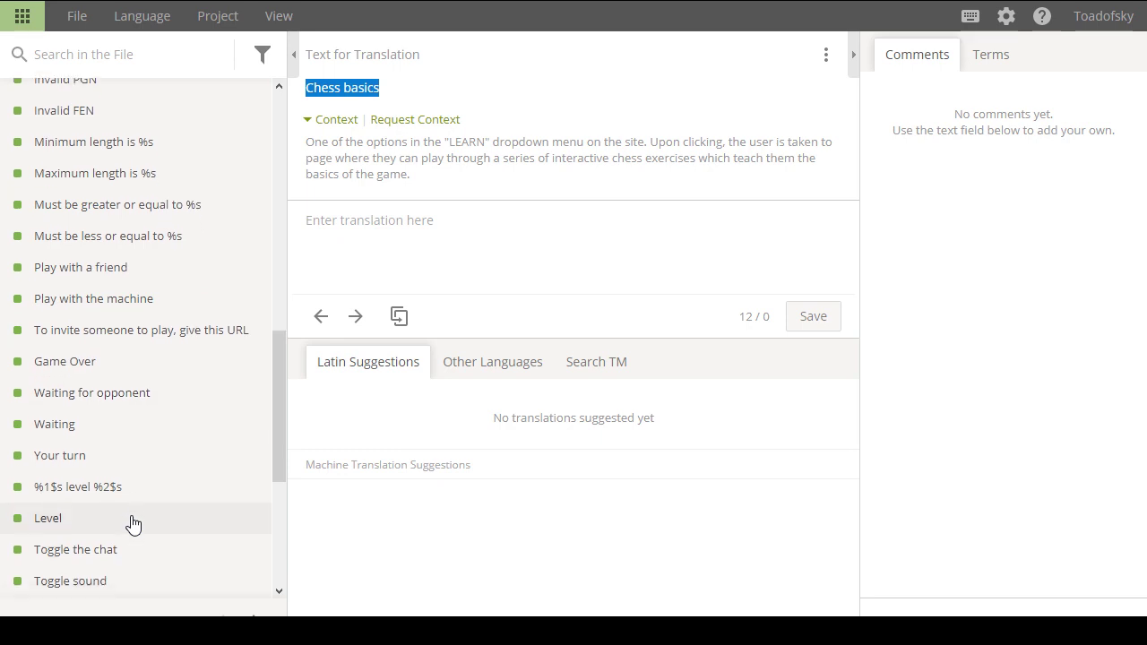
pyautogui.scroll(-5, 133, 524)
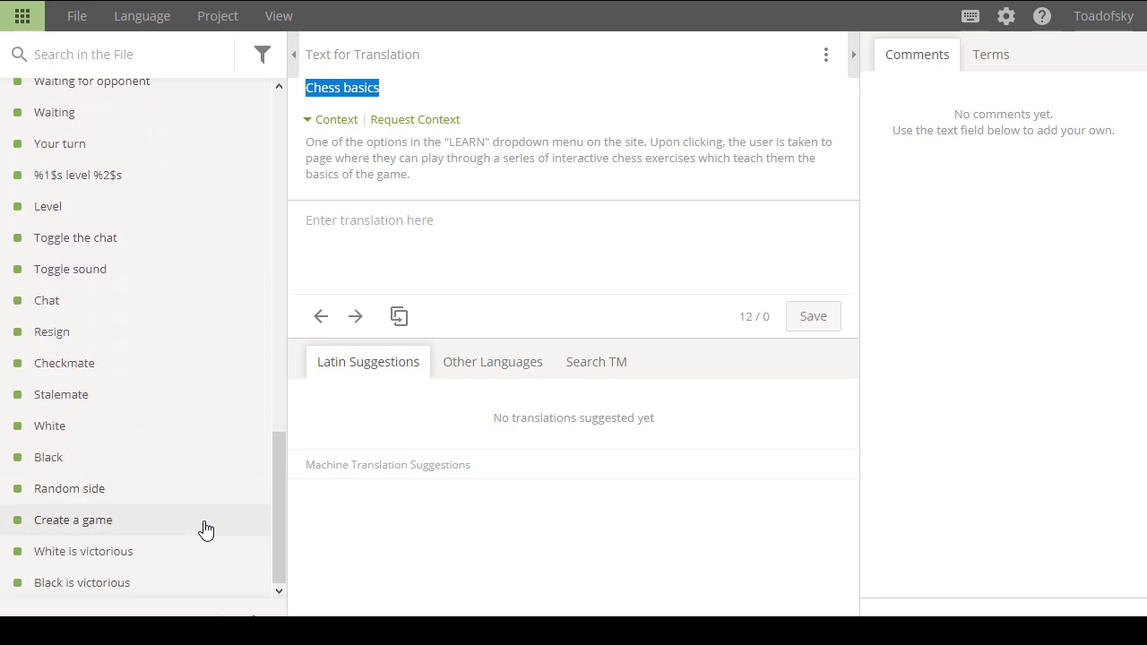
pyautogui.scroll(3, 192, 528)
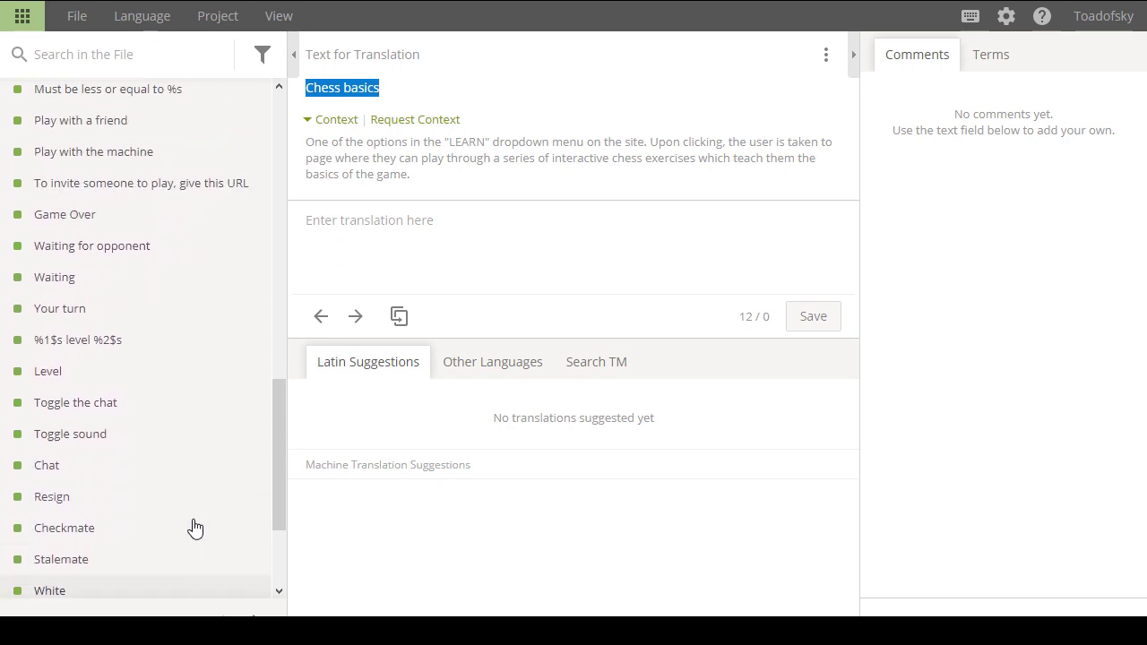
pyautogui.scroll(10, 195, 528)
pyautogui.scroll(-10, 195, 529)
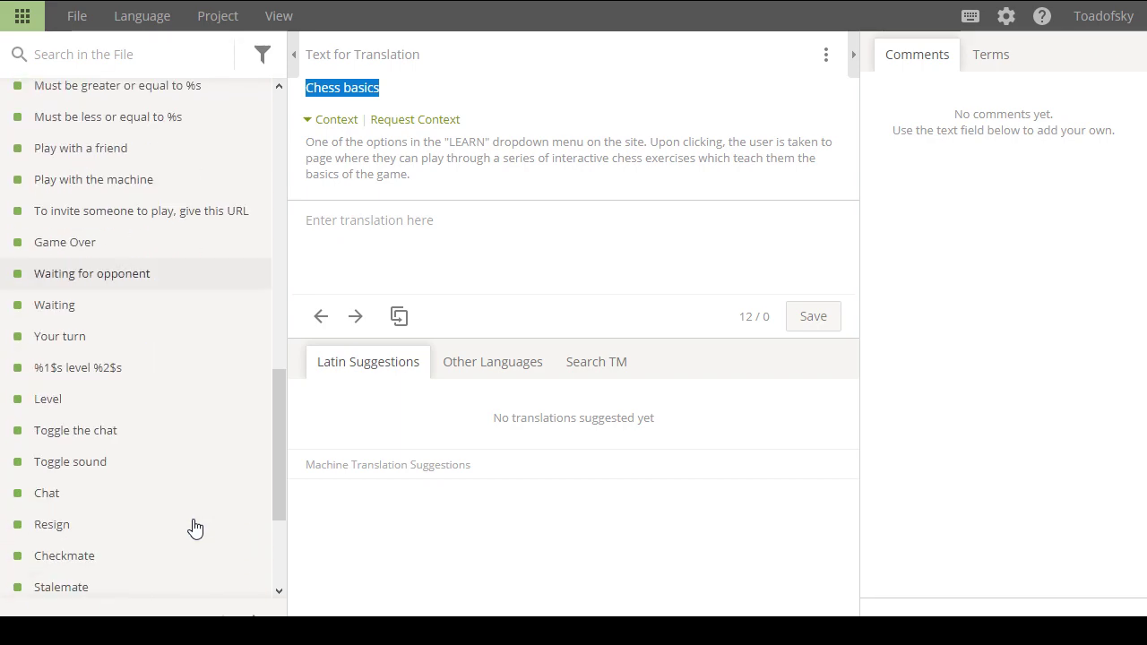
pyautogui.scroll(-4, 195, 528)
pyautogui.click(251, 615)
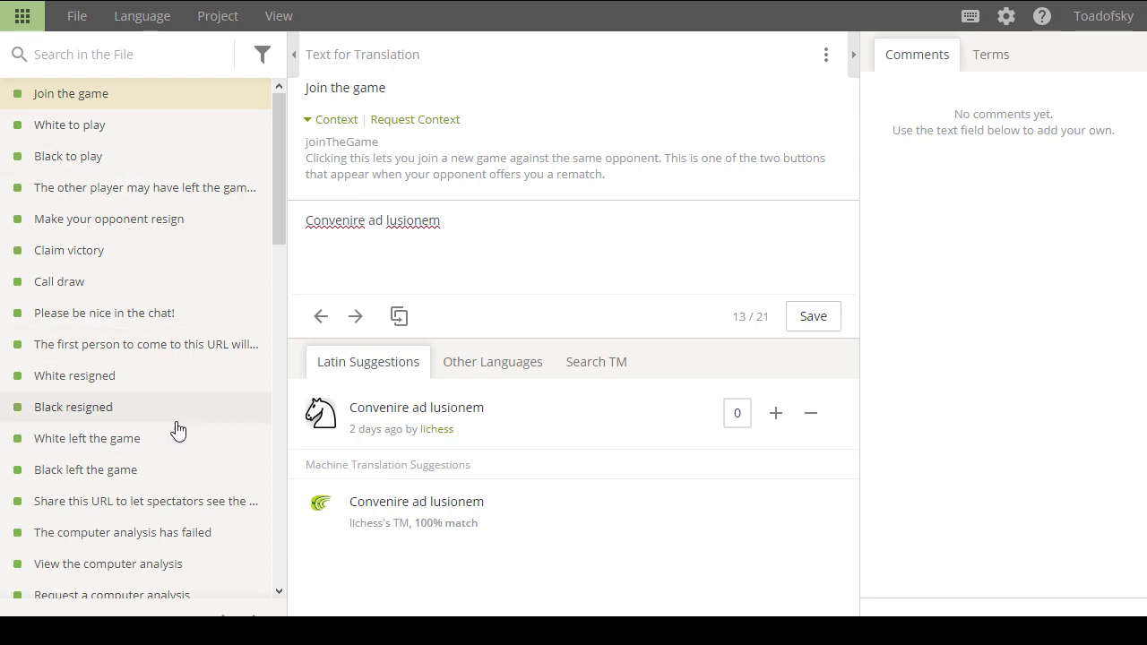
pyautogui.scroll(-5, 179, 431)
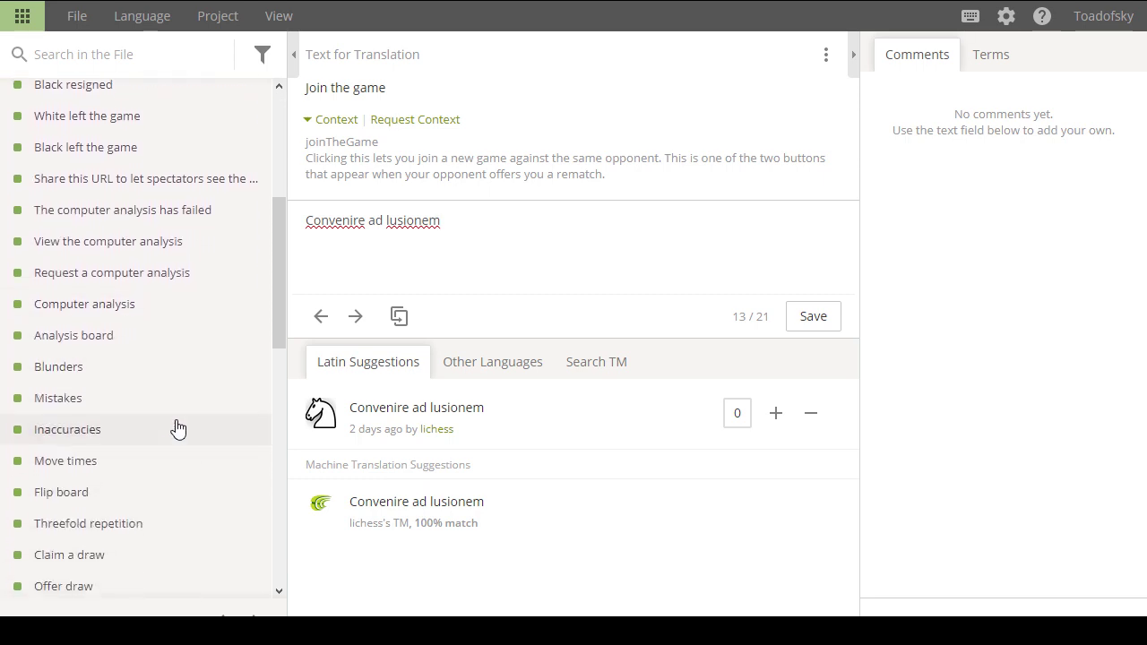
pyautogui.scroll(-8, 178, 430)
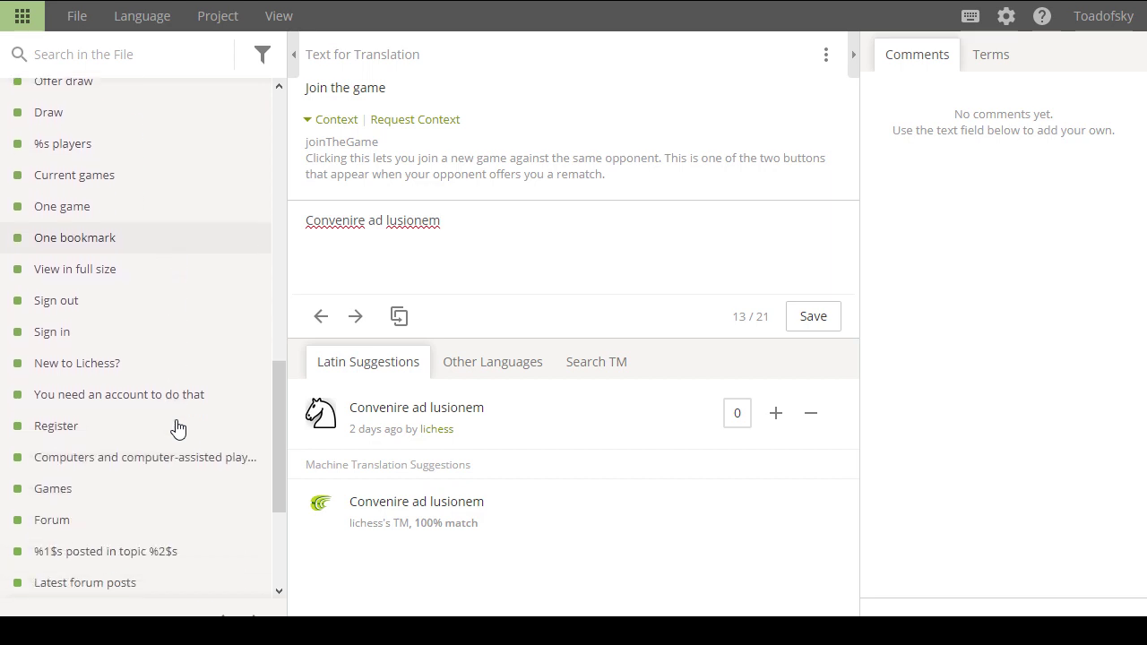
pyautogui.scroll(-3, 177, 428)
pyautogui.scroll(1, 152, 323)
pyautogui.click(126, 225)
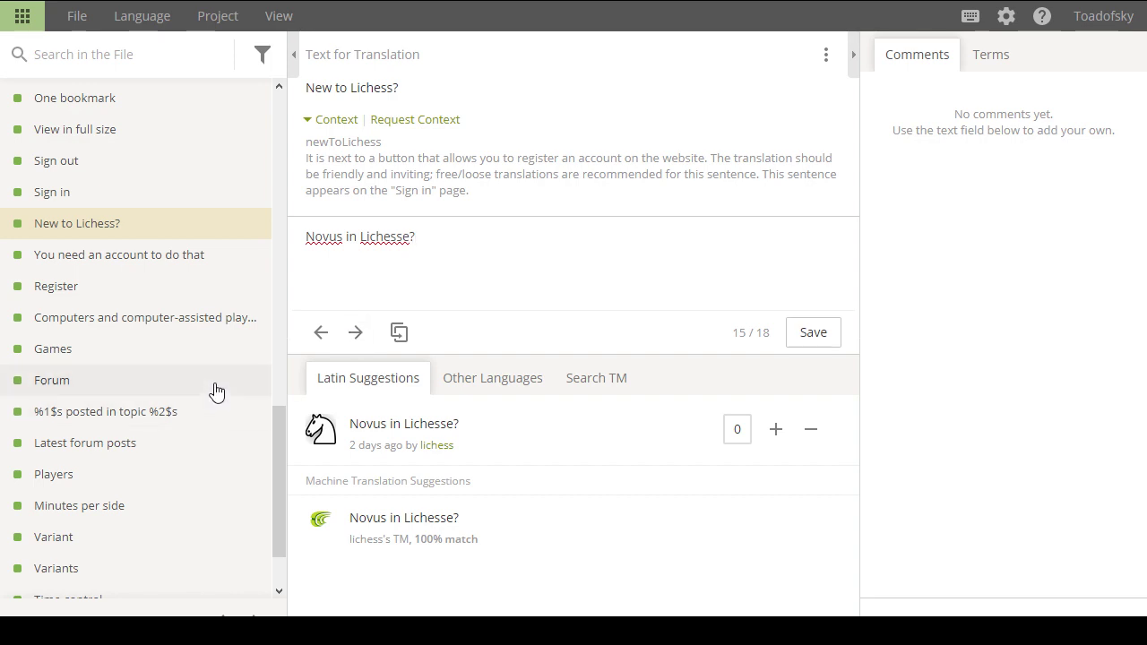
# Go to the page of strings starting with "Days per turn" and open the translation of Change email.
pyautogui.scroll(-1, 216, 391)
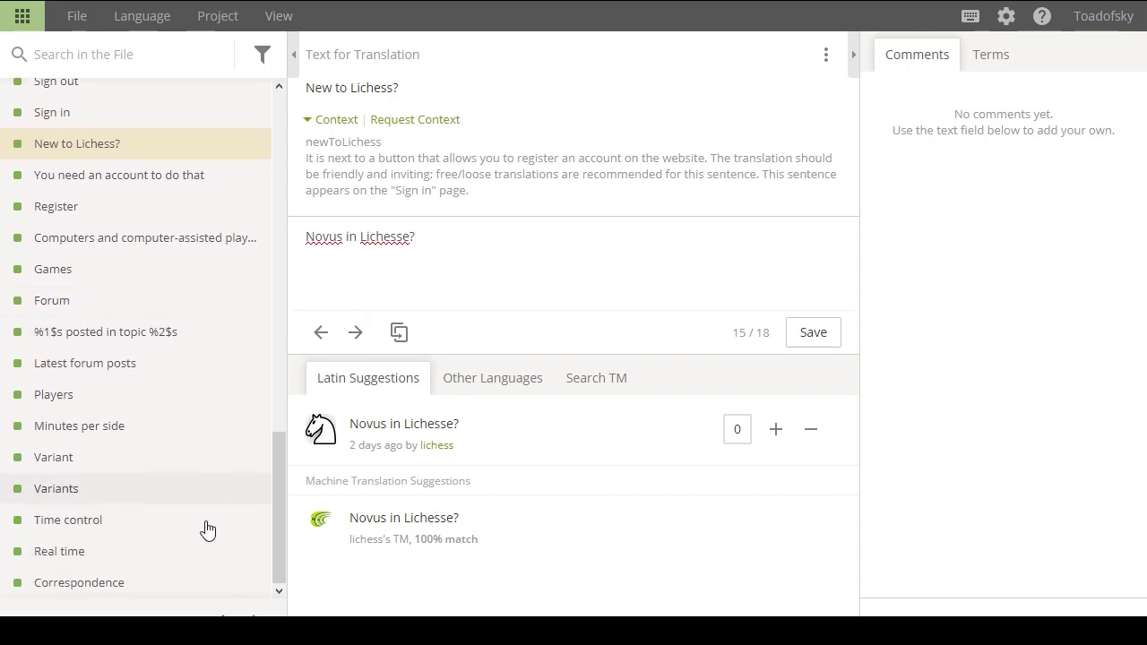
pyautogui.click(266, 614)
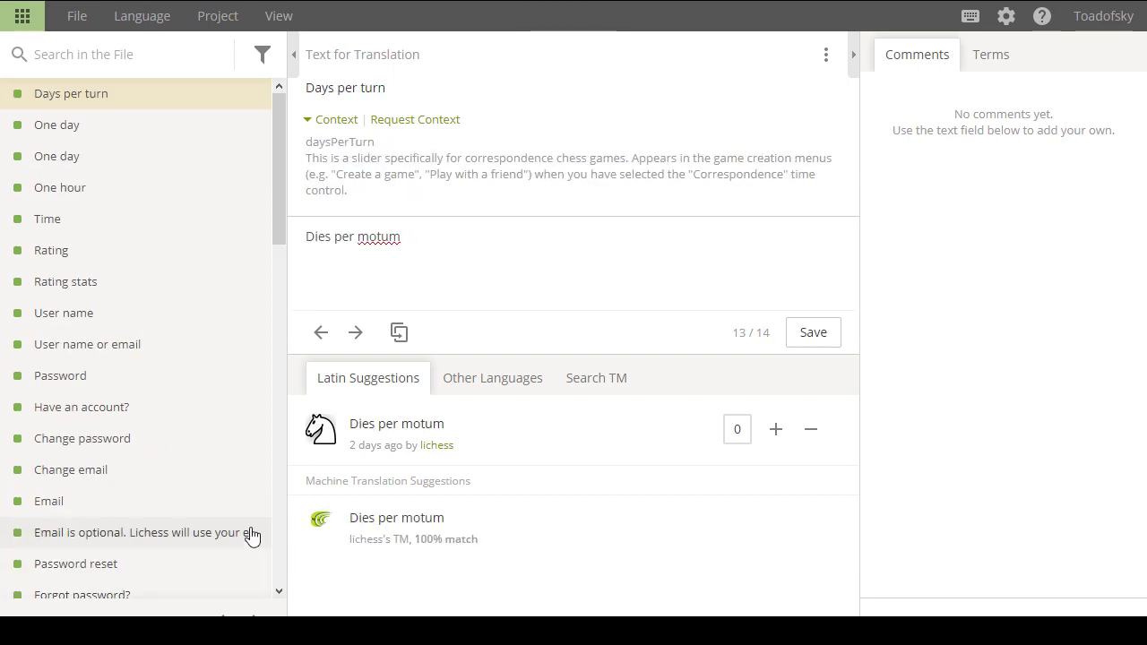
pyautogui.scroll(-5, 239, 440)
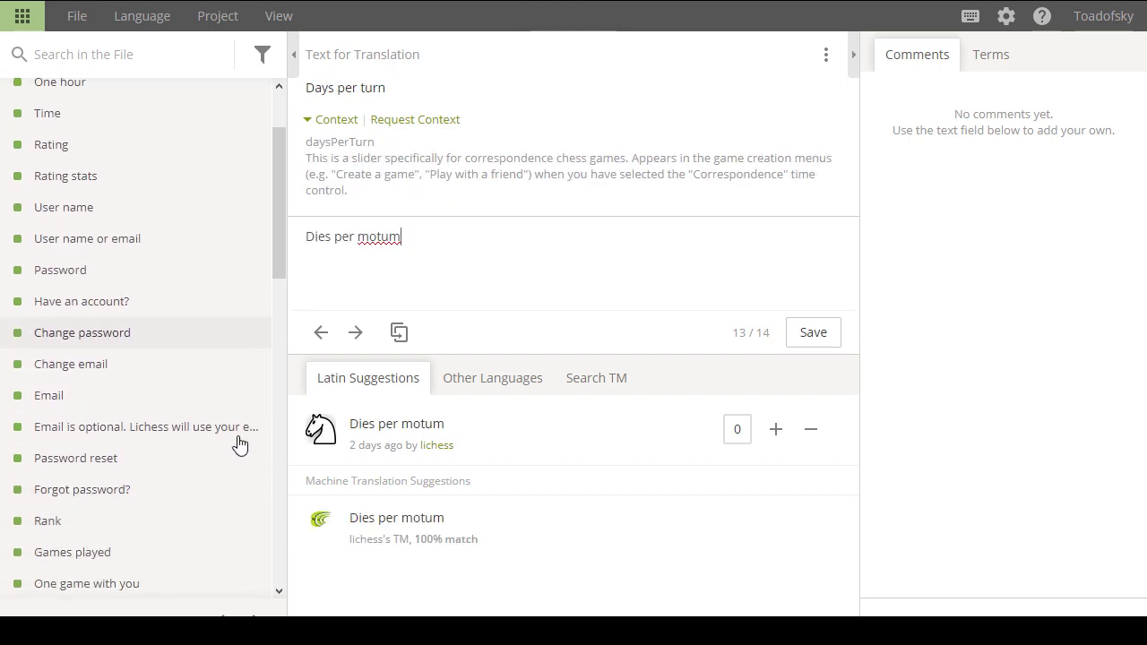
pyautogui.scroll(3, 171, 286)
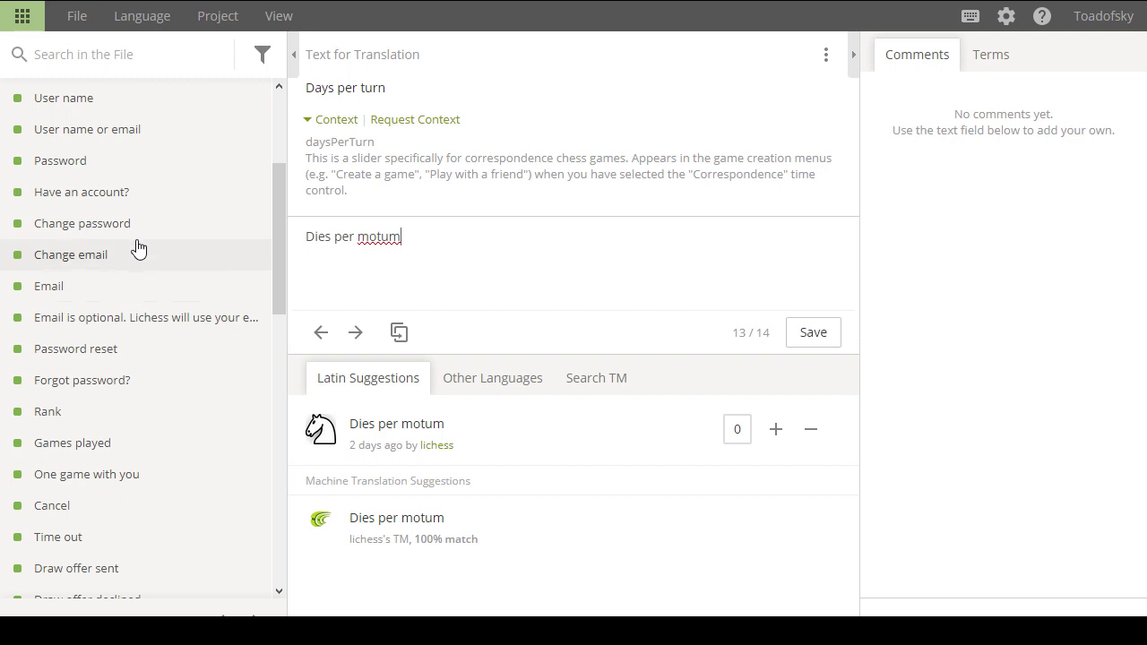
pyautogui.click(130, 255)
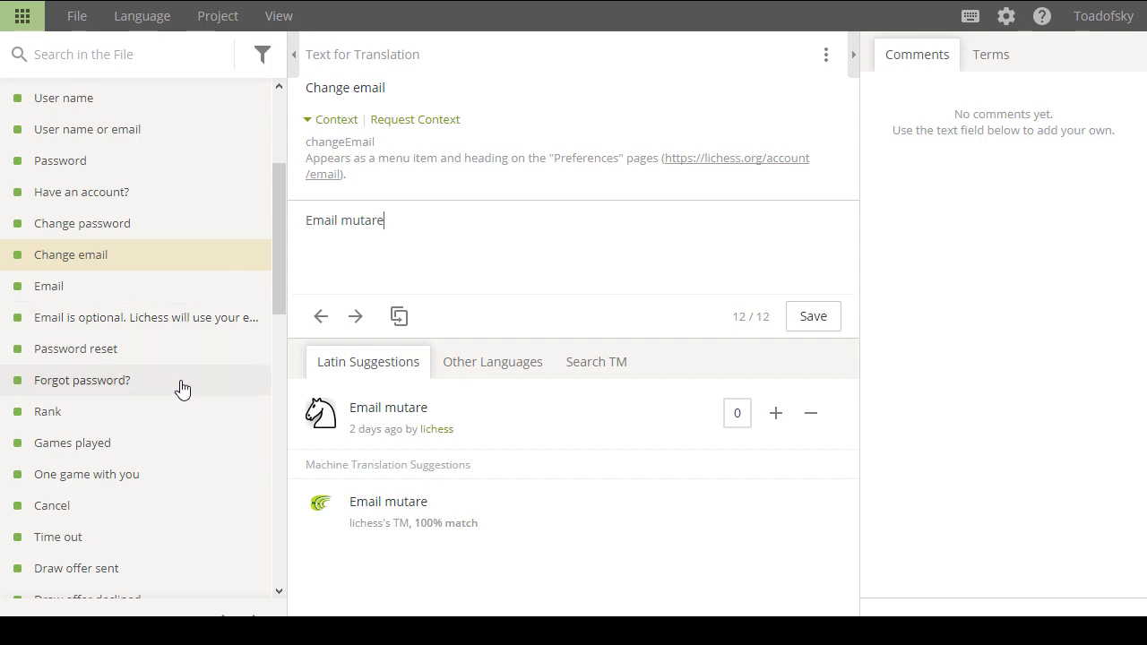
# Look over the rest of the page, return to the first page of strings, reload the editor and review the untranslated strings.
pyautogui.scroll(-6, 181, 388)
pyautogui.scroll(-3, 183, 386)
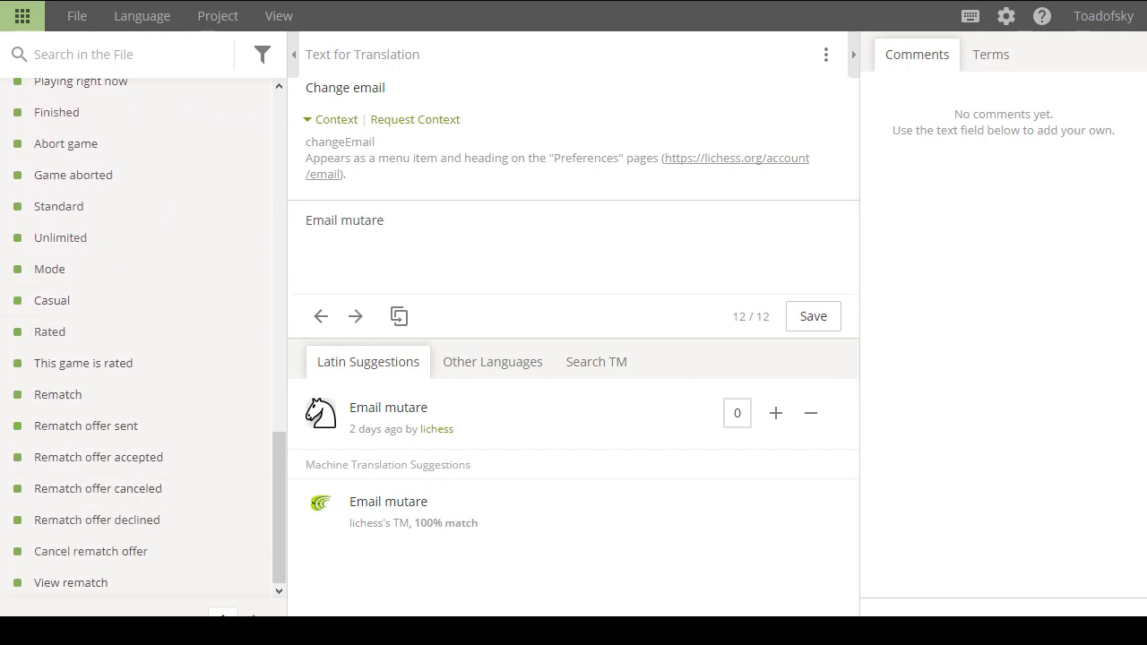
pyautogui.hotkey('ctrl', 'Down')
pyautogui.hotkey('ctrl', 'Down')
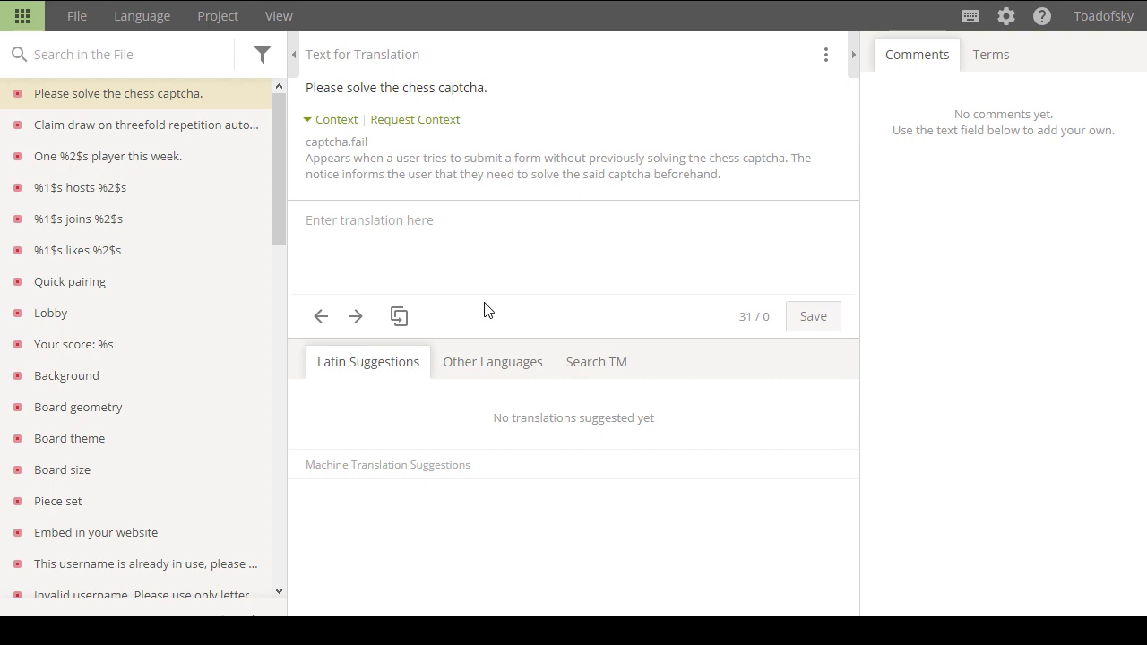
pyautogui.press('F5')
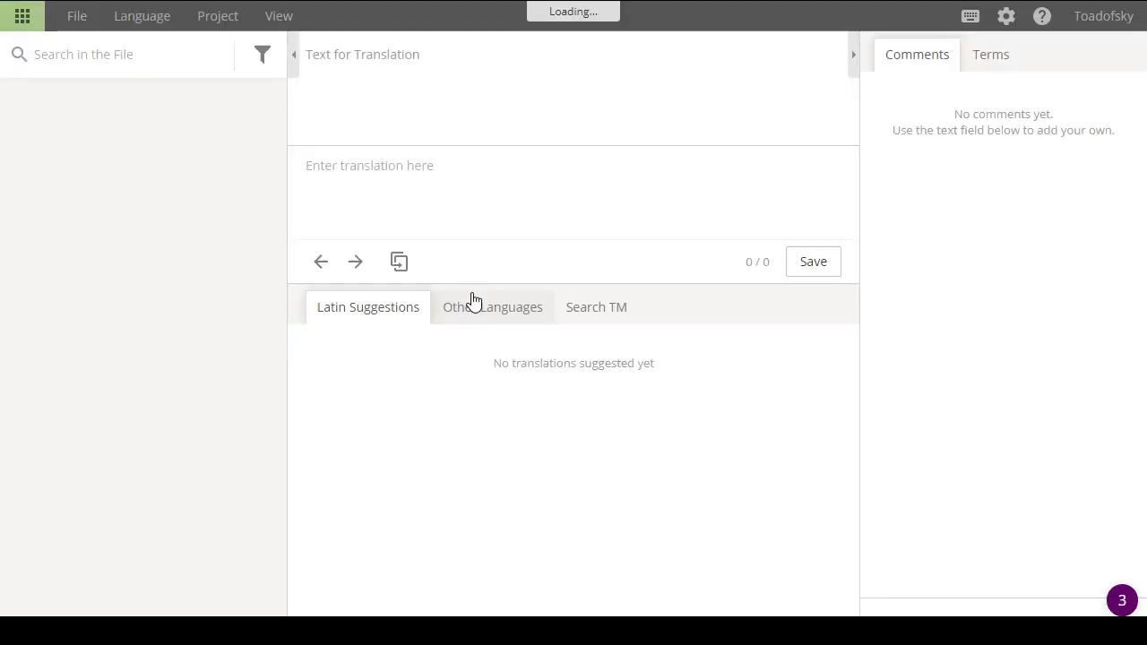
pyautogui.scroll(-5, 215, 458)
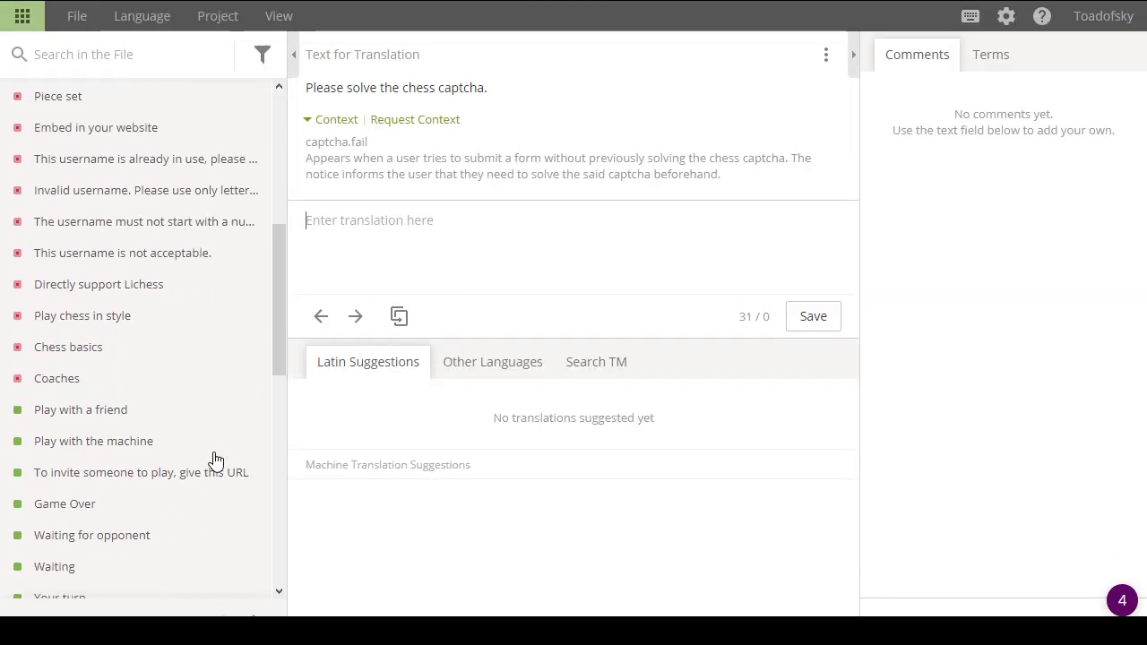
pyautogui.scroll(5, 215, 457)
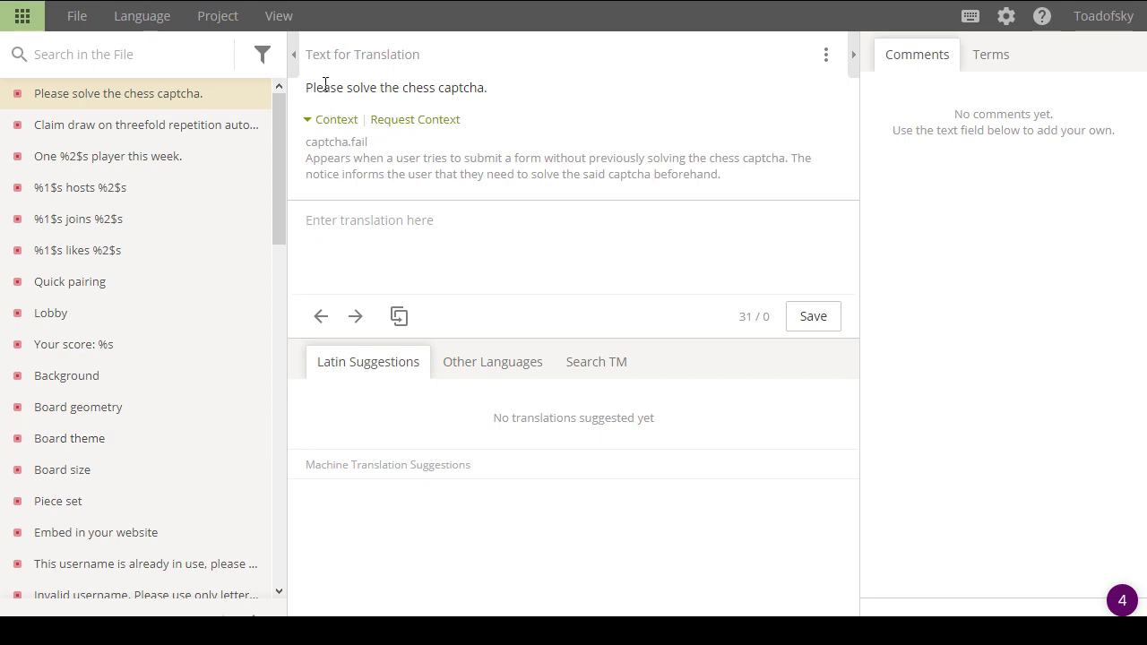
# Examine the chess captcha string, open the string "%1$s hosts %2$s" and check its translations in other languages.
pyautogui.moveTo(322, 81); pyautogui.dragTo(506, 90)
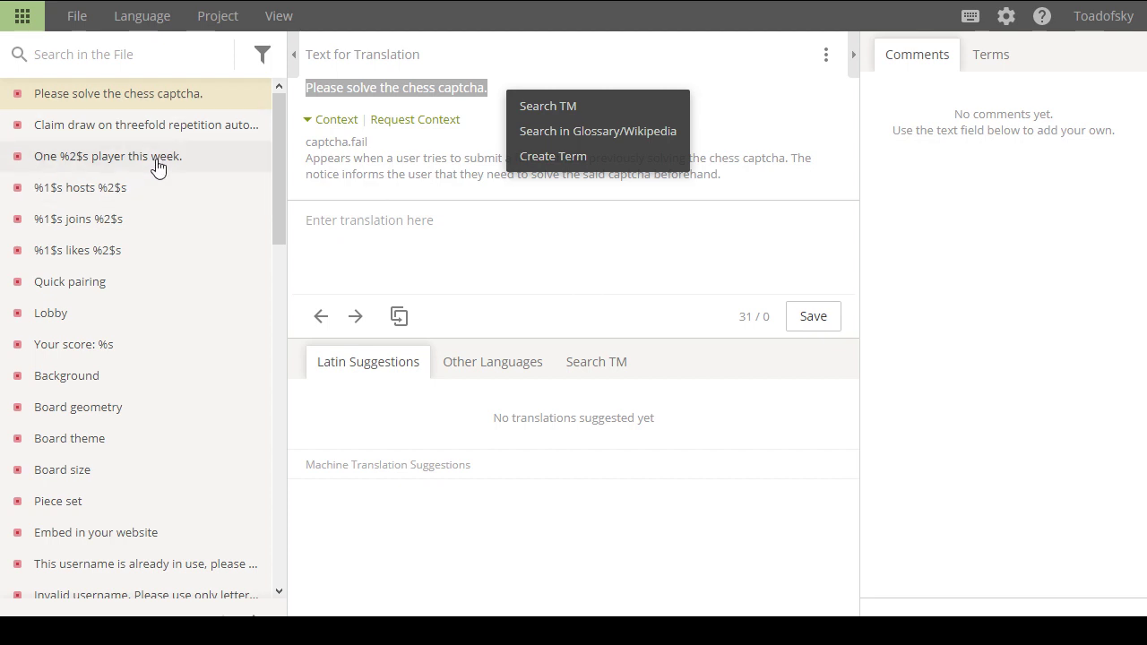
pyautogui.click(152, 198)
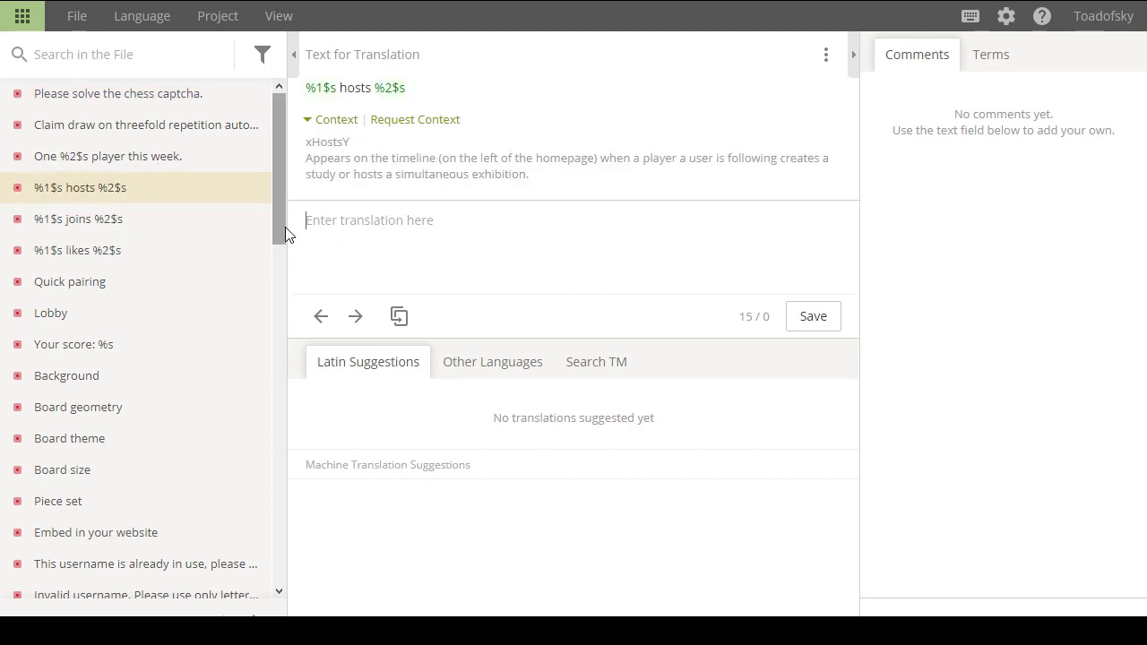
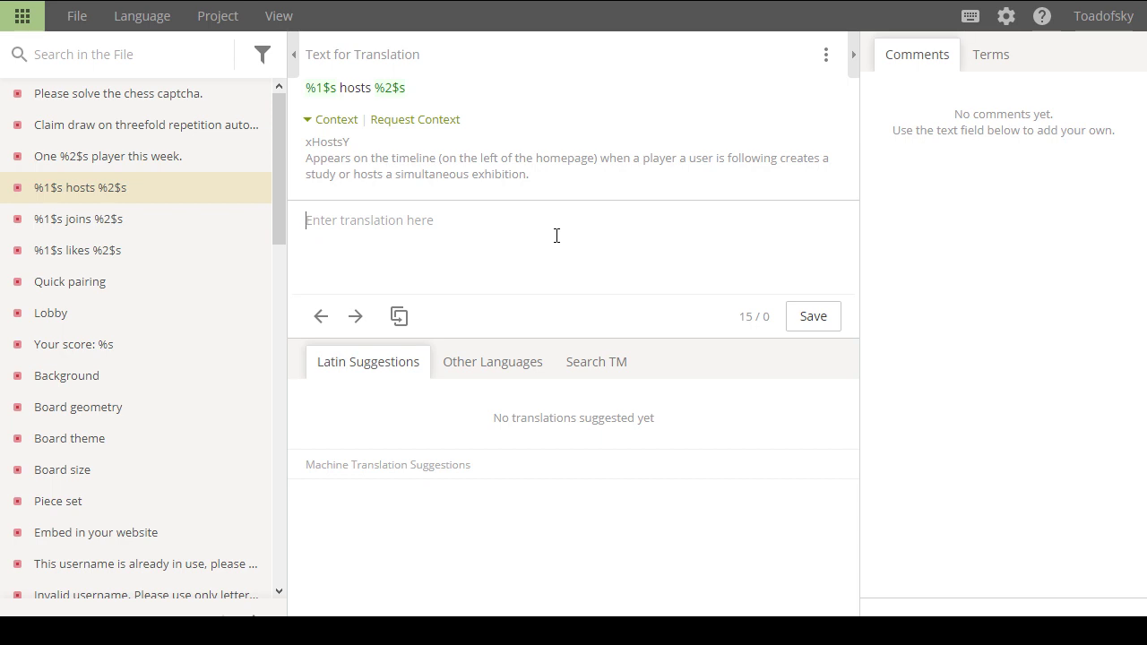
pyautogui.click(498, 364)
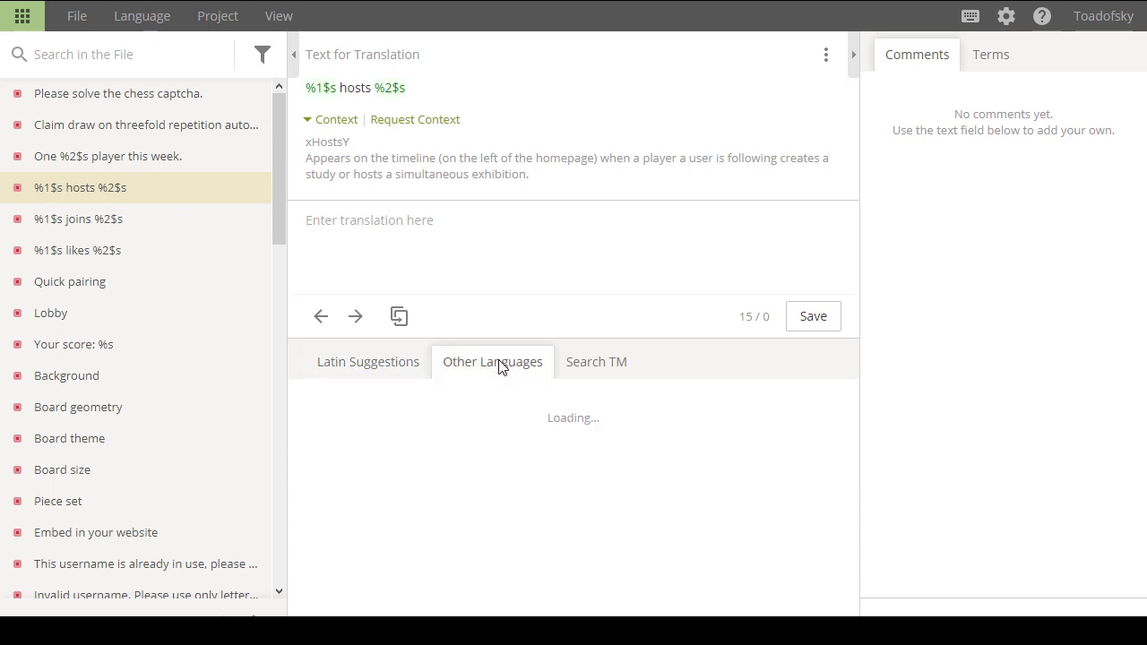
pyautogui.click(399, 366)
# Fill the Latin translation of "%1$s hosts %2$s" with a copy of its source text.
pyautogui.click(473, 254)
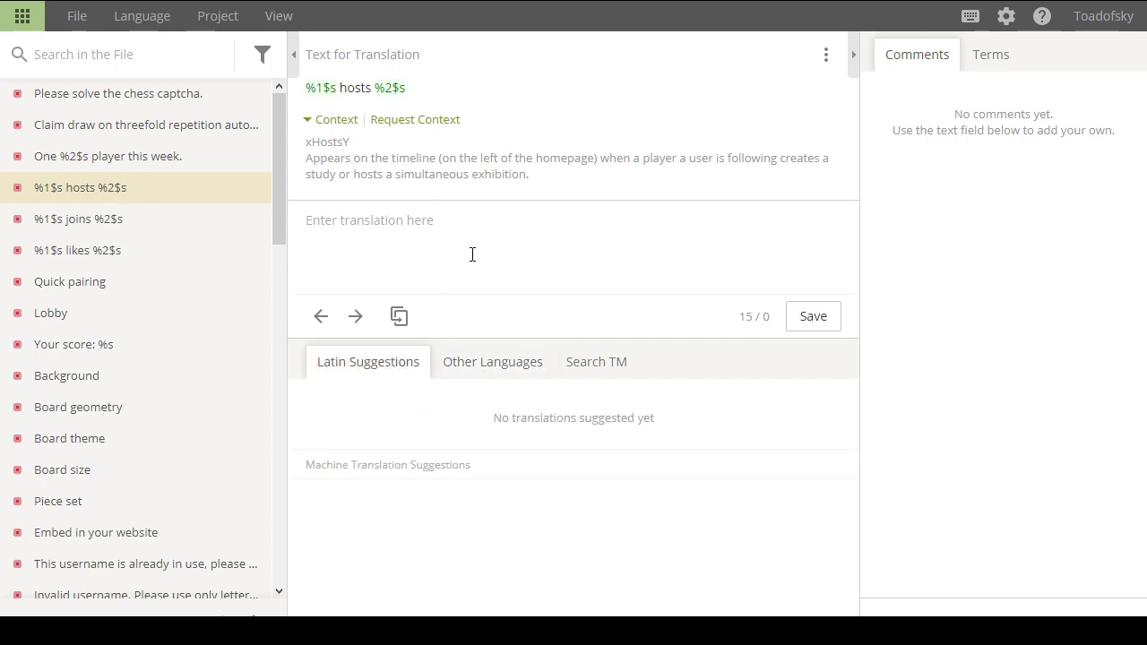
pyautogui.write('exercituum')
pyautogui.moveTo(440, 94); pyautogui.dragTo(274, 77)
pyautogui.hotkey('ctrl', 'c')
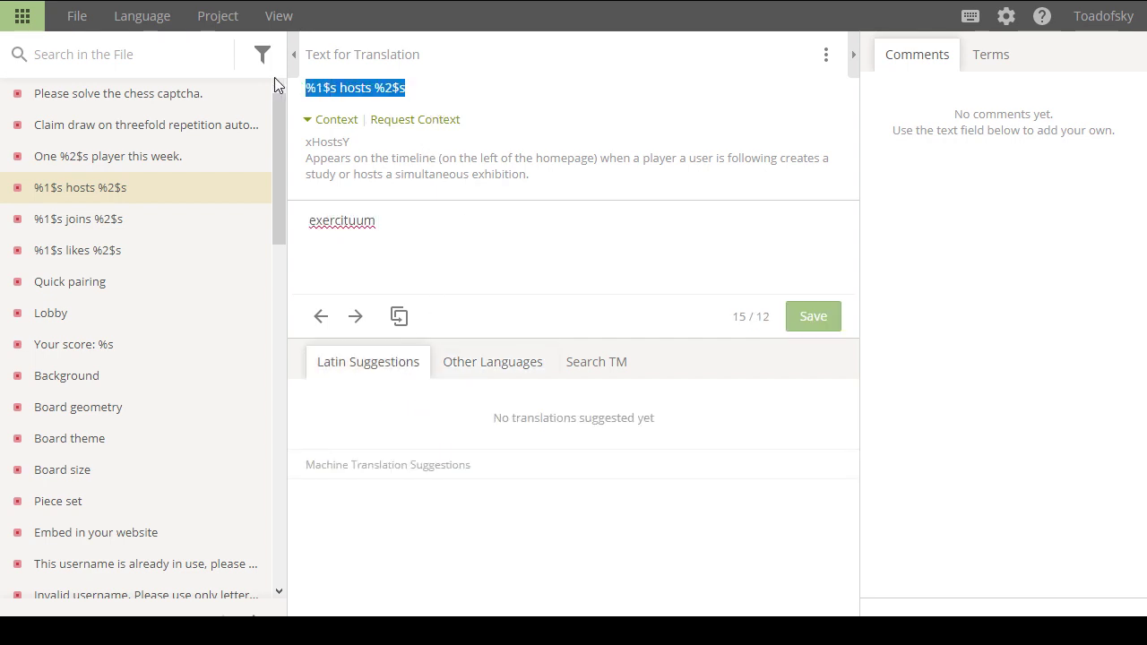
pyautogui.click(444, 220)
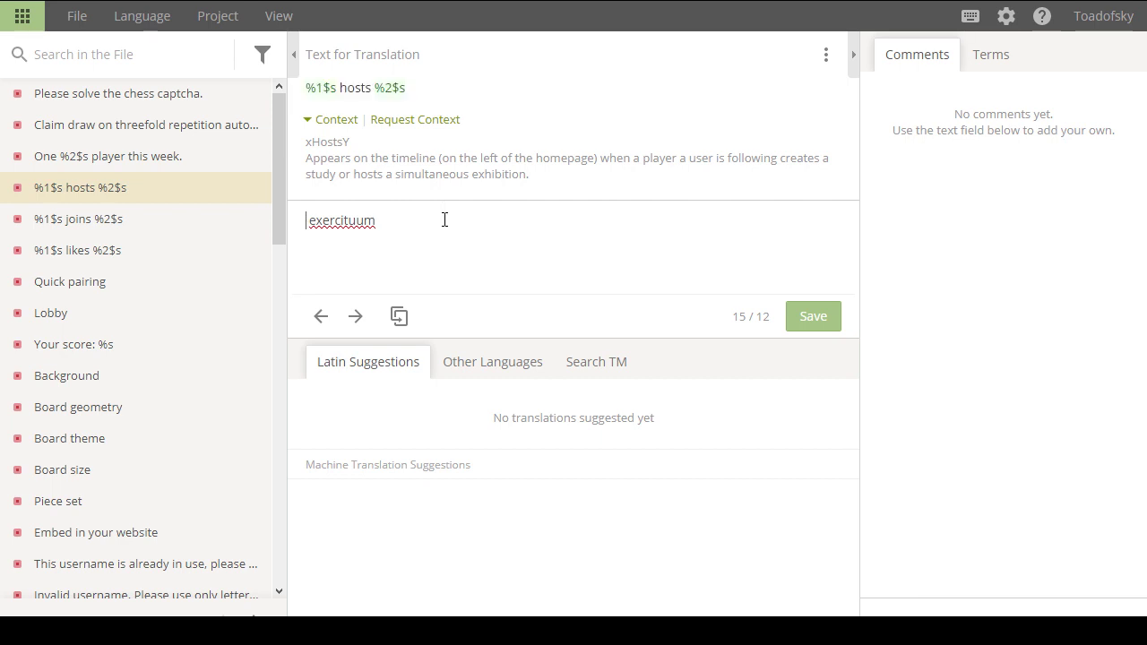
pyautogui.hotkey('ctrl', 'v')
pyautogui.doubleClick(444, 220)
pyautogui.press('Delete')
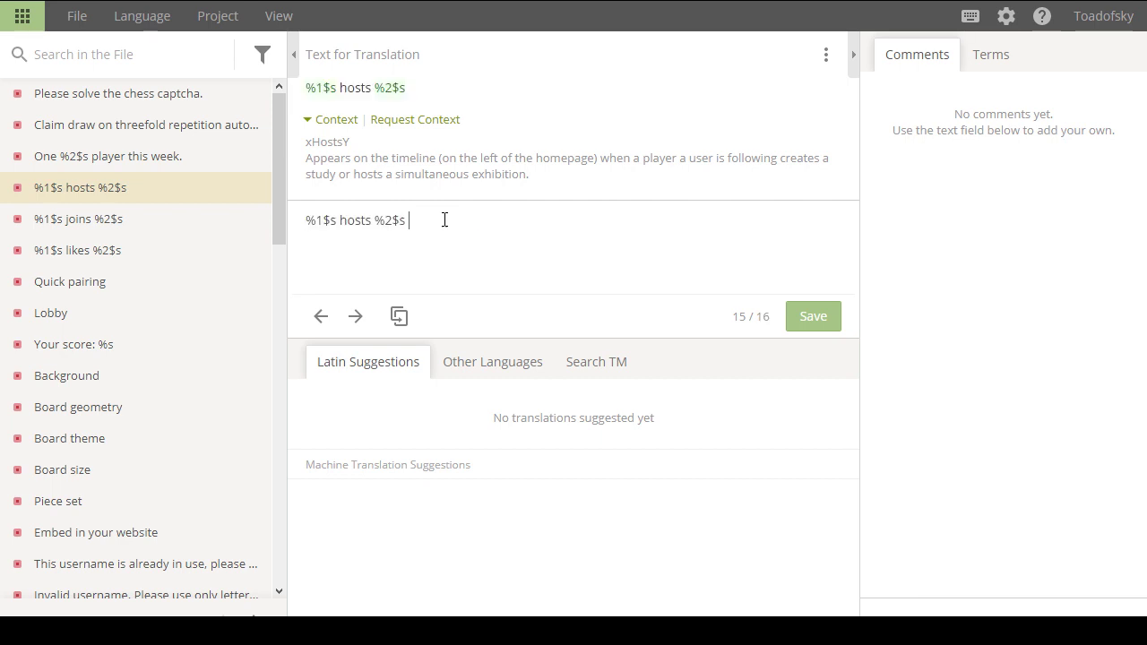
# Replace "hosts" with "exercituum" in the translation, giving "%1$s exercituum %2$s", and save it.
pyautogui.press('Left')
pyautogui.press('Left')
pyautogui.press('Left')
pyautogui.hotkey('ctrl', 'shift', 'Left')
pyautogui.write('exercituum')
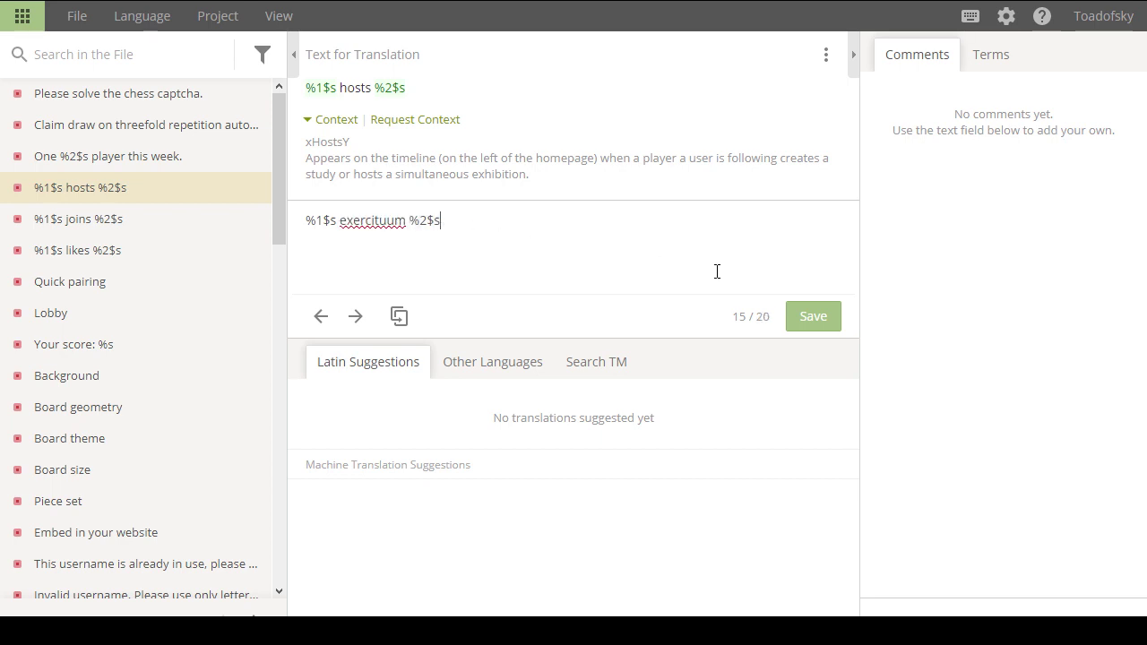
pyautogui.click(822, 323)
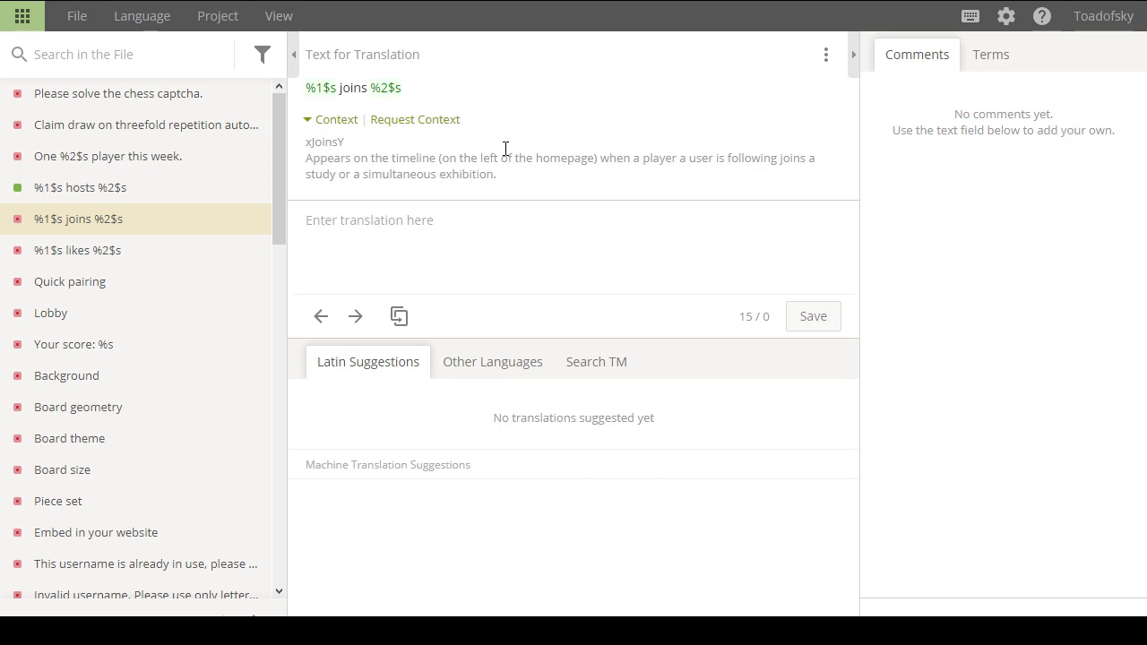
# Translate "%1$s joins %2$s" as "%1$s iungit %2$s" by reusing the source text, and save it.
pyautogui.moveTo(417, 90); pyautogui.dragTo(309, 96)
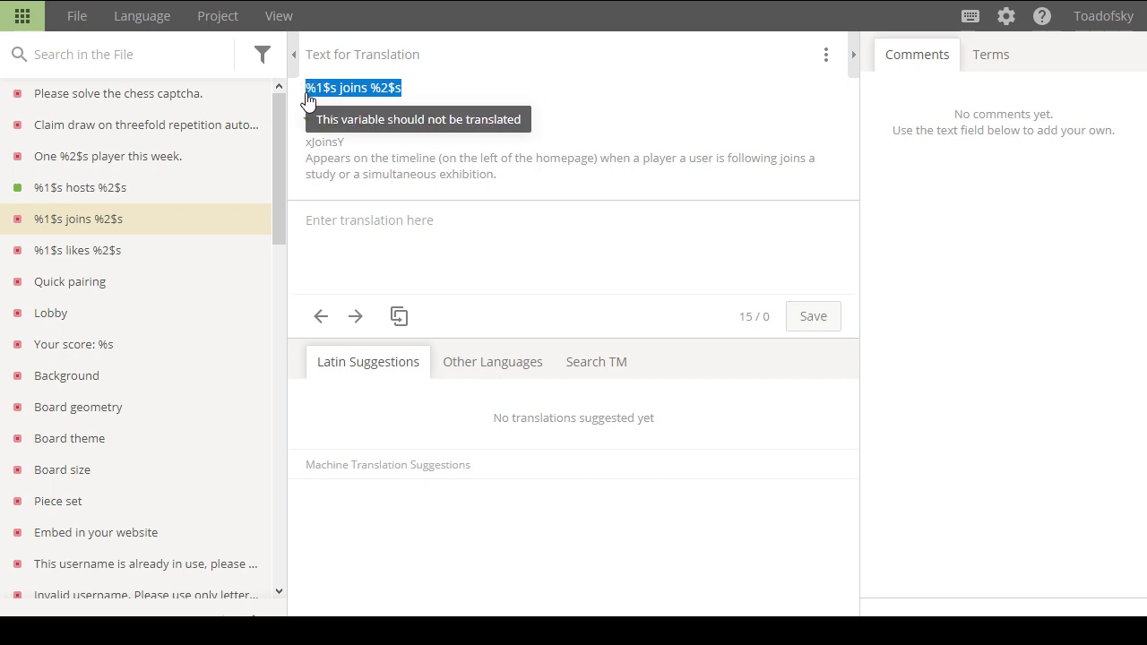
pyautogui.hotkey('ctrl', 'c')
pyautogui.click(408, 235)
pyautogui.hotkey('ctrl', 'v')
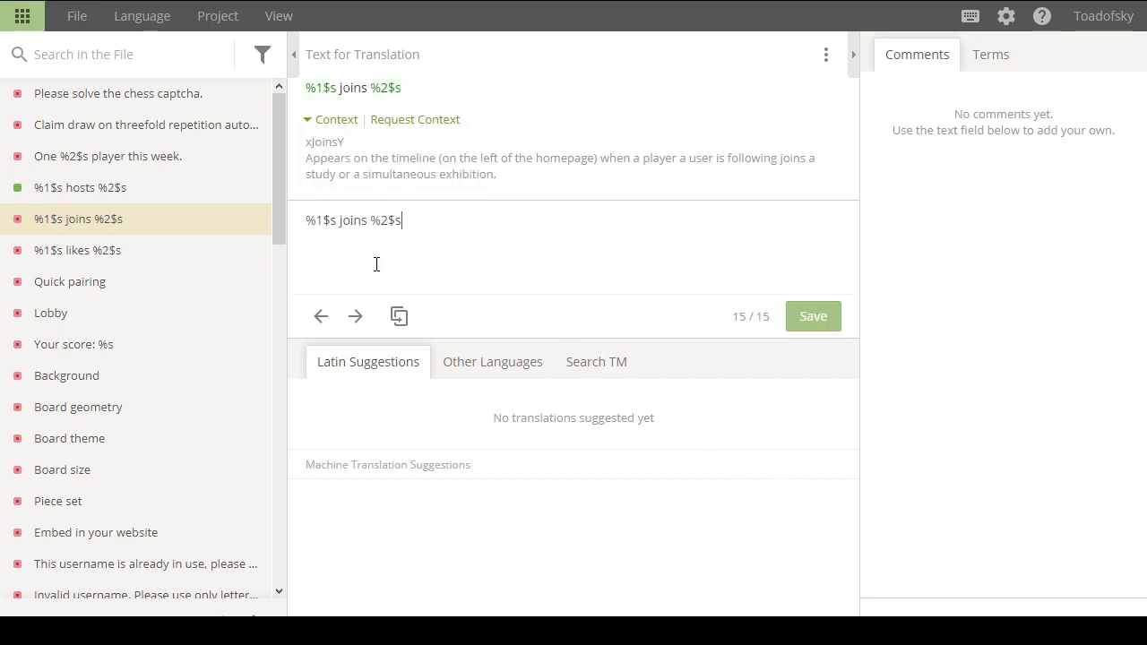
pyautogui.doubleClick(348, 219)
pyautogui.write('iungit')
pyautogui.press('End')
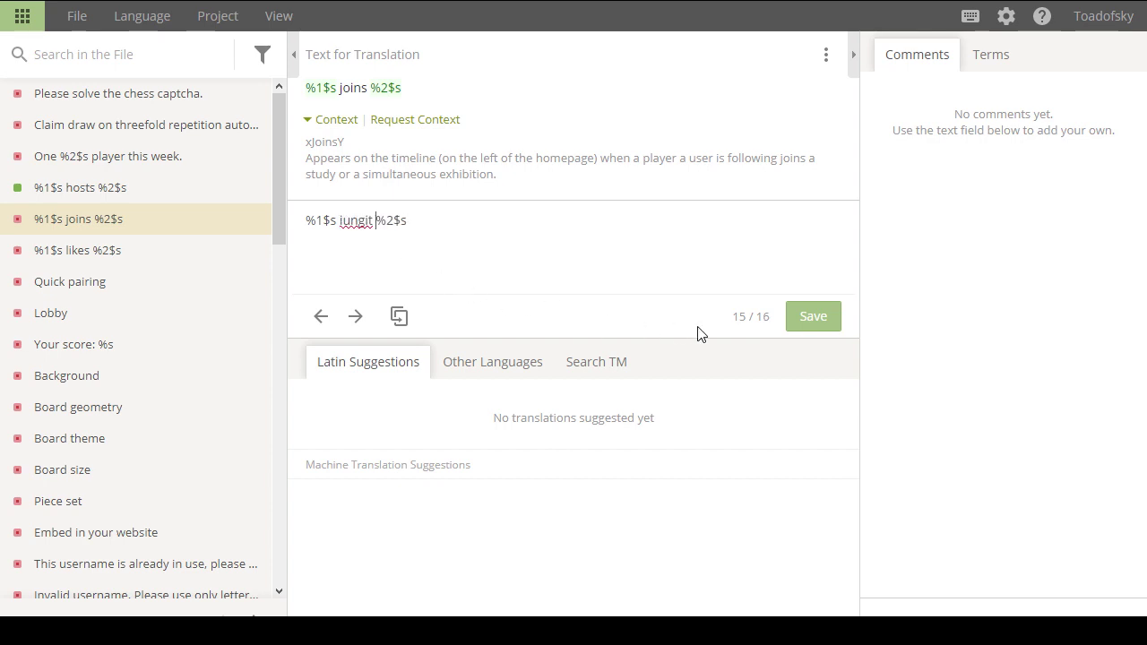
pyautogui.click(810, 322)
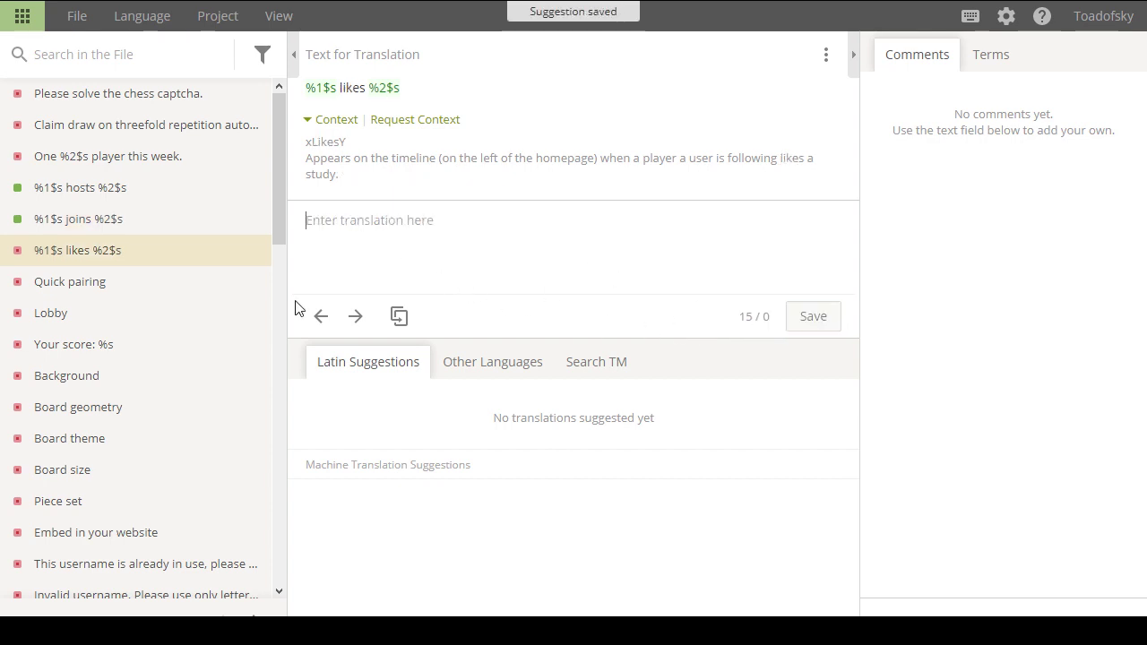
# Translate "%1$s likes %2$s" as "%1$s velit %2$s" and save it.
pyautogui.hotkey('ctrl', 'v')
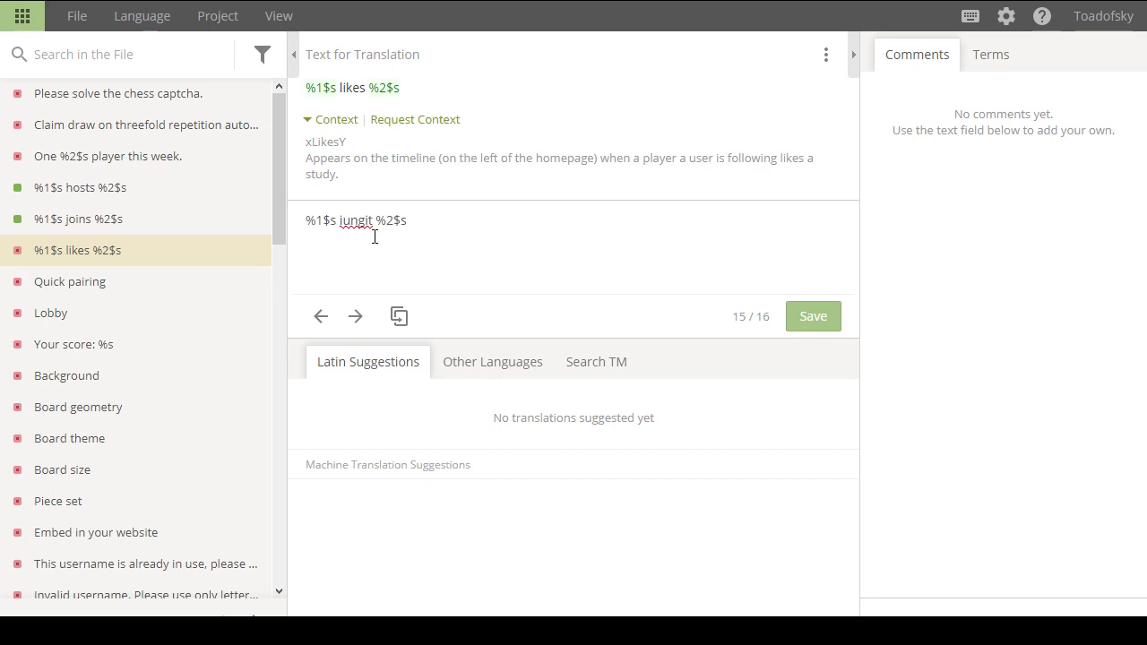
pyautogui.doubleClick(353, 221)
pyautogui.write('velit')
pyautogui.click(435, 221)
pyautogui.click(813, 320)
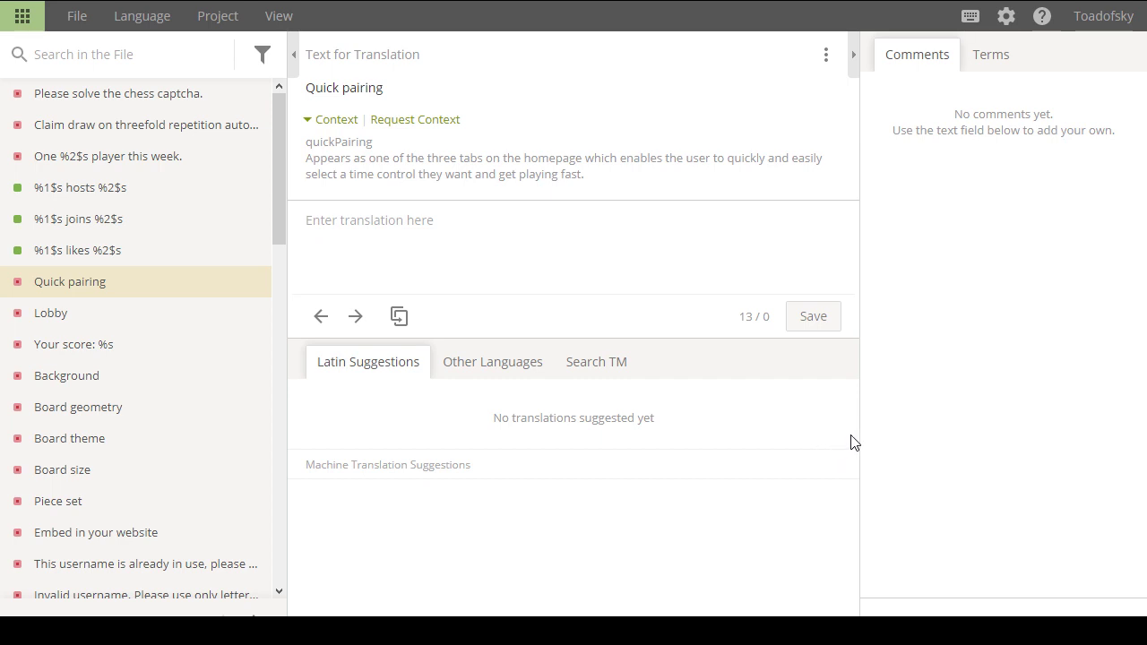
# Check the other-language translations of the strings "Quick pairing" and "Lobby".
pyautogui.click(491, 362)
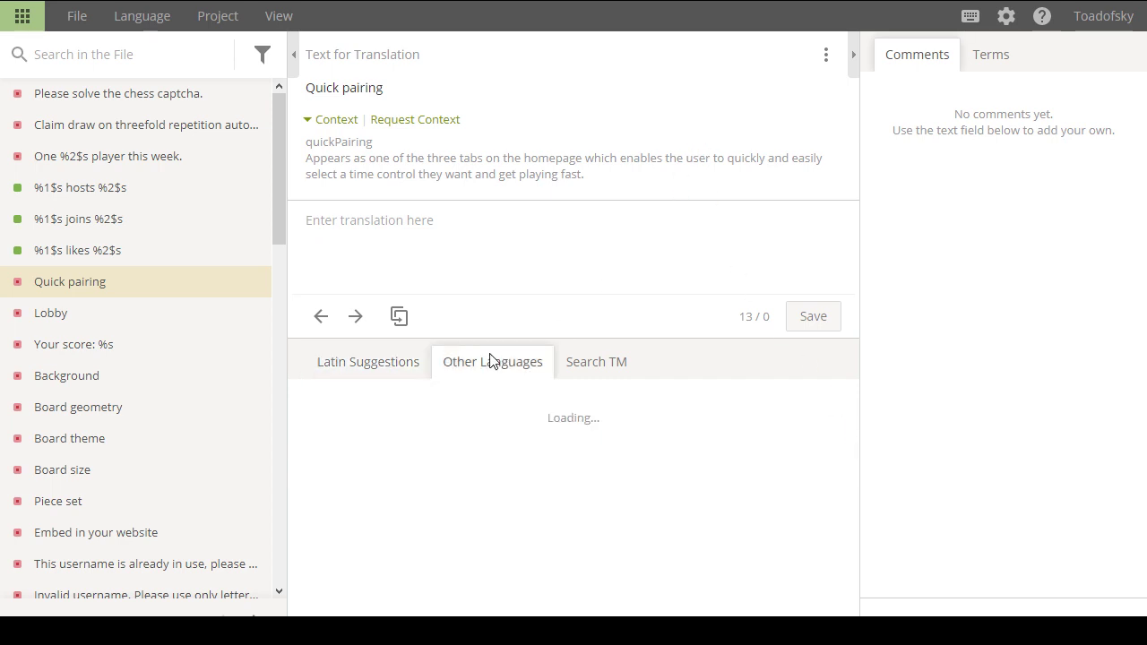
pyautogui.click(365, 361)
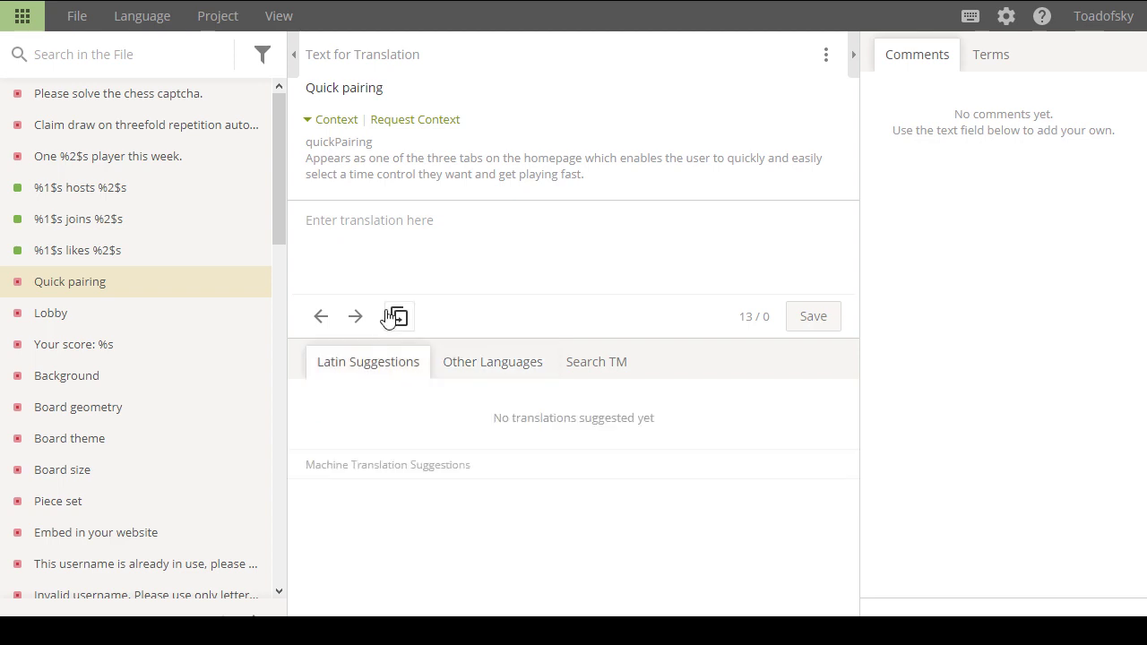
pyautogui.click(82, 312)
pyautogui.click(459, 364)
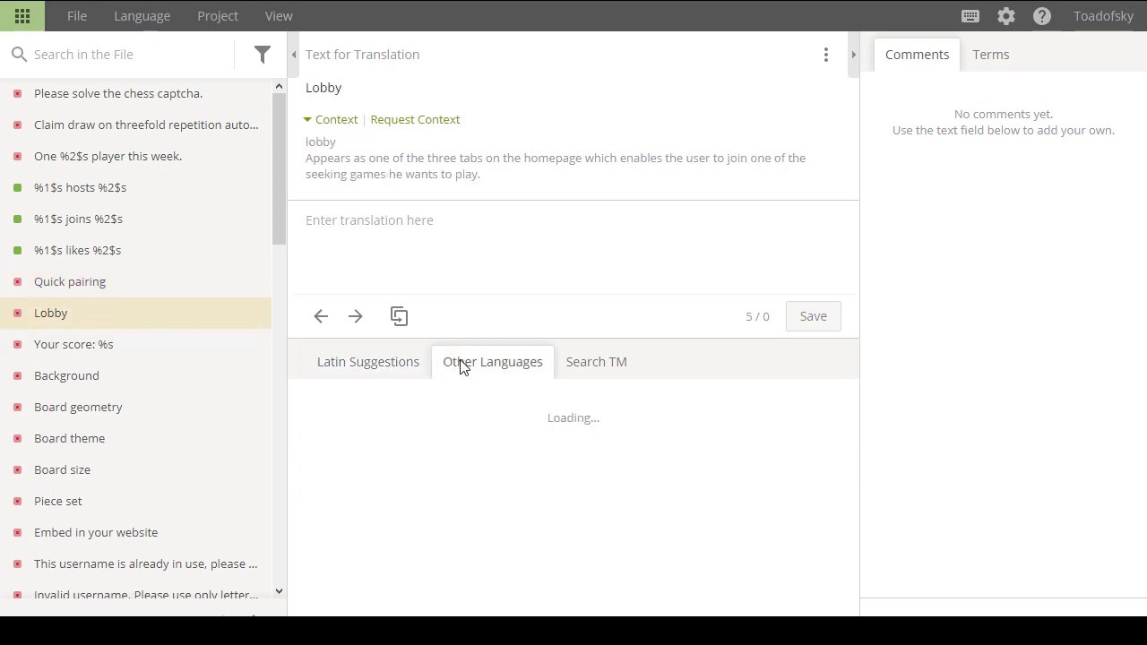
pyautogui.click(388, 369)
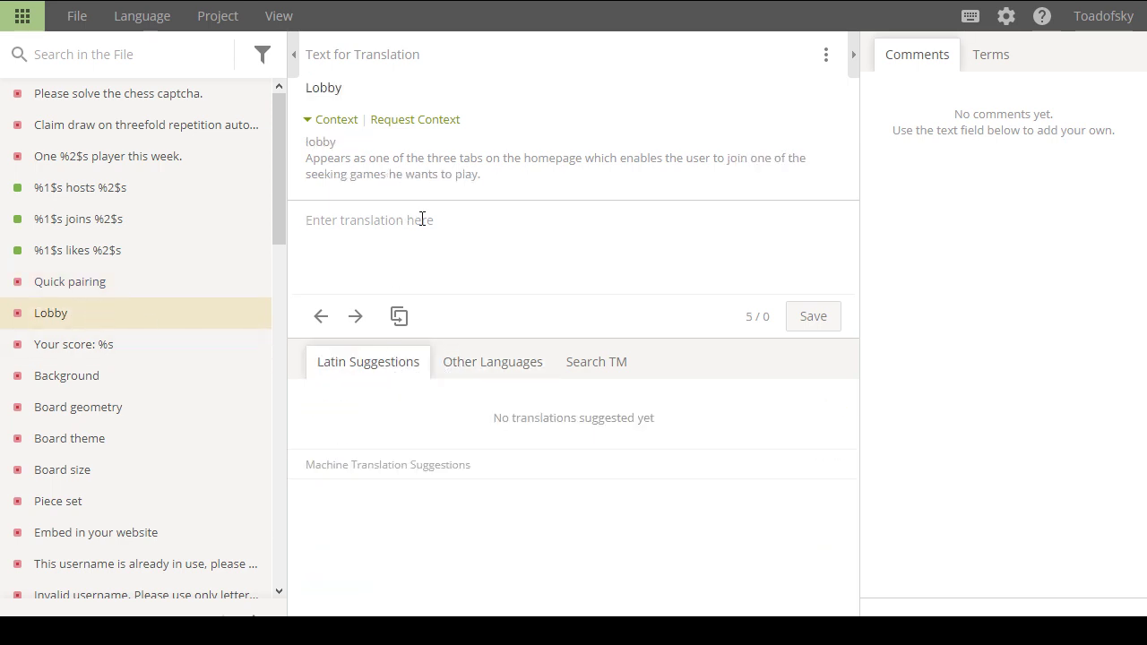
# Translate "Lobby" into Latin as "Vestibulum" and save it.
pyautogui.write('v')
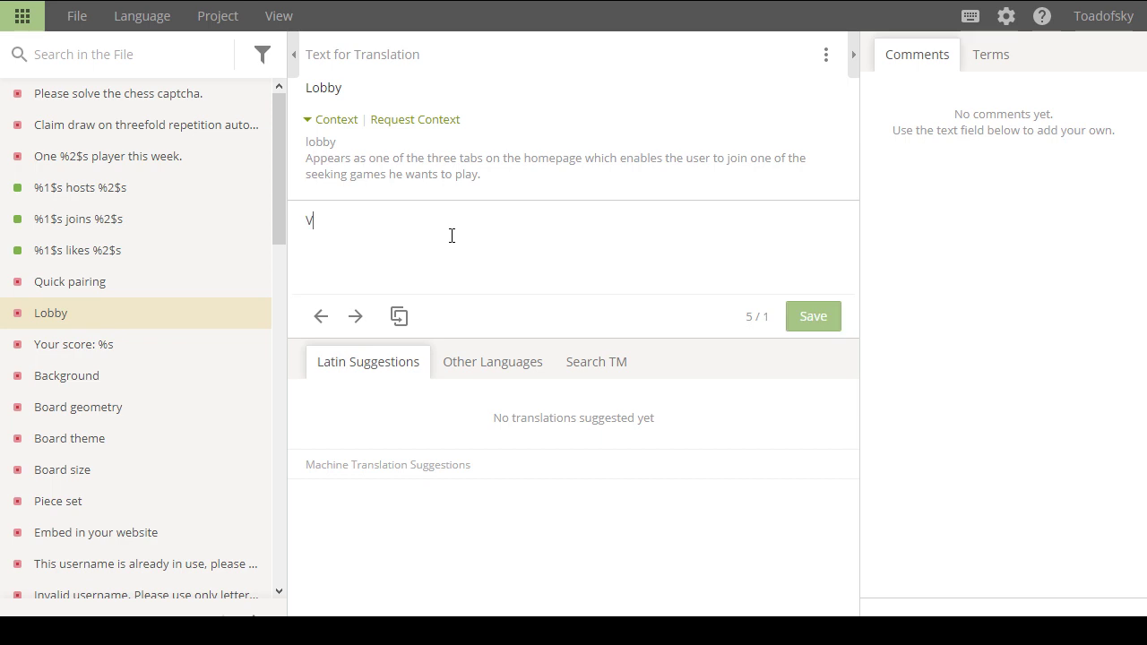
pyautogui.press('BackSpace')
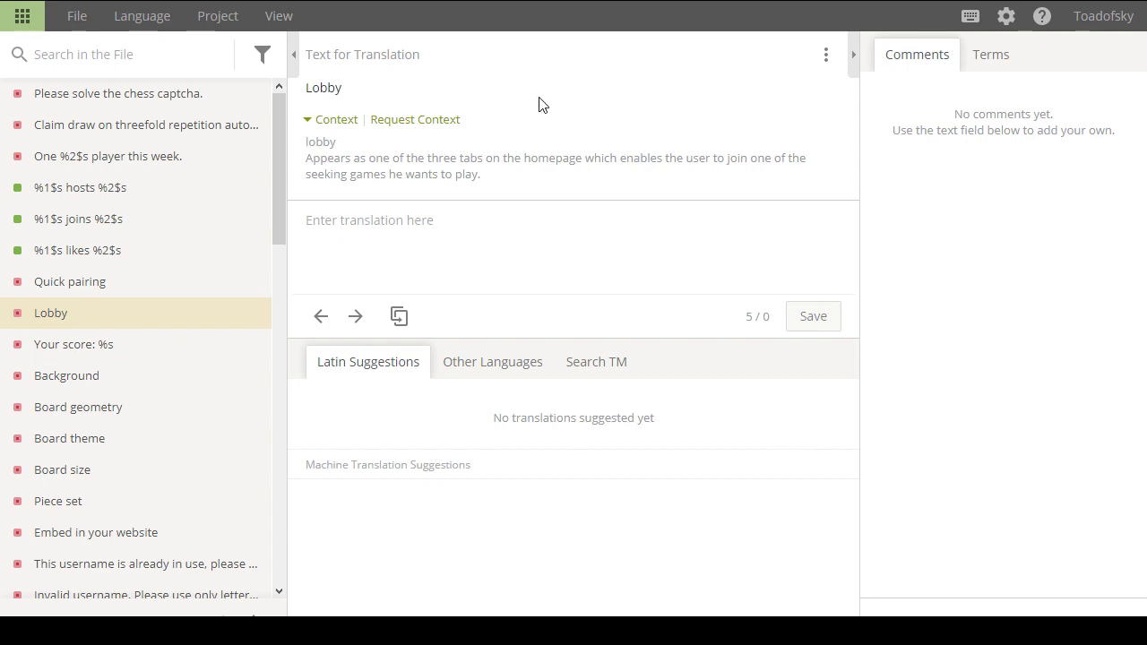
pyautogui.write('Ve')
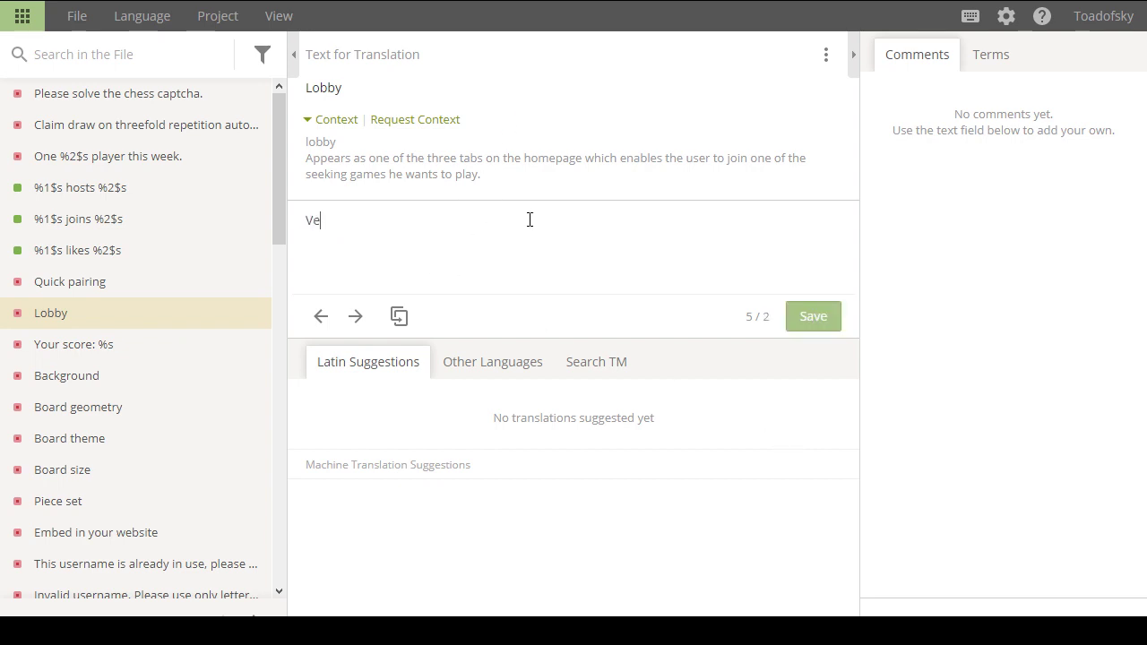
pyautogui.write('stibulum')
pyautogui.click(806, 328)
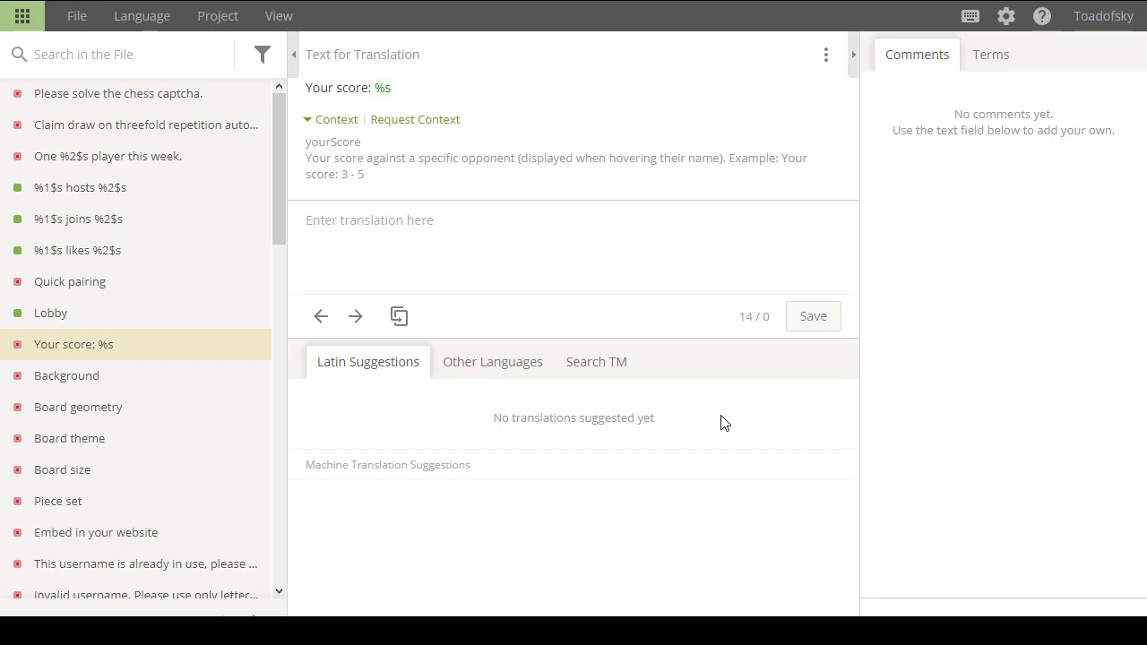
# Translate "Your score: %s" into Latin as "Score tuum: %s" and save it.
pyautogui.click(480, 252)
pyautogui.write('score tuum')
pyautogui.press('Home')
pyautogui.press('Delete')
pyautogui.write('S')
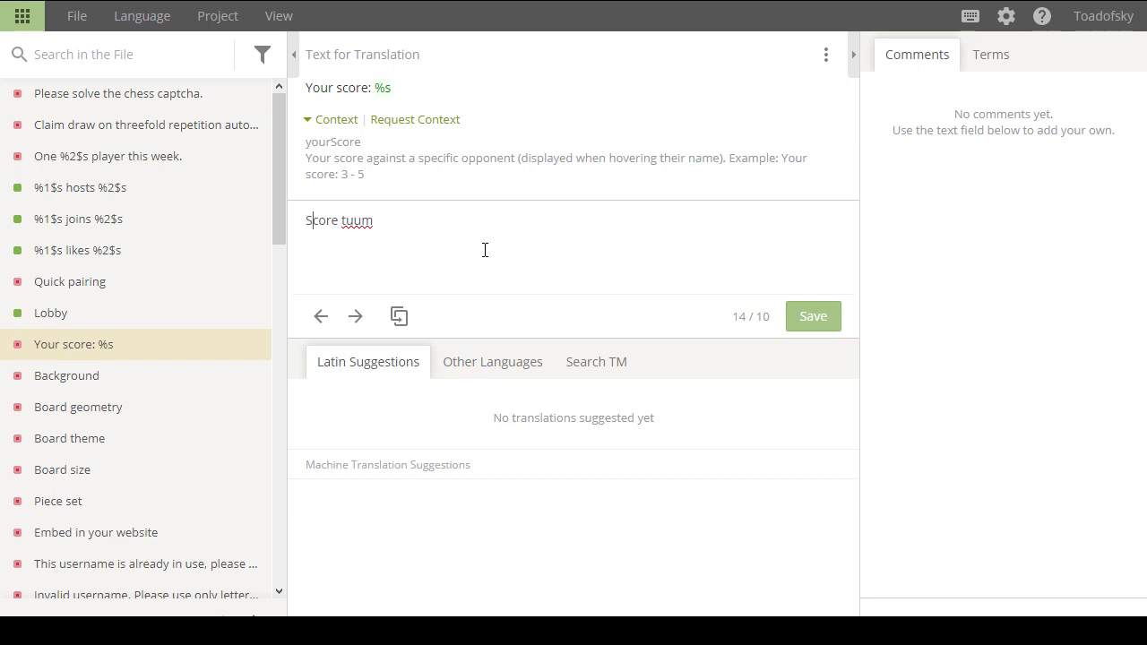
pyautogui.write(': %s')
pyautogui.click(812, 324)
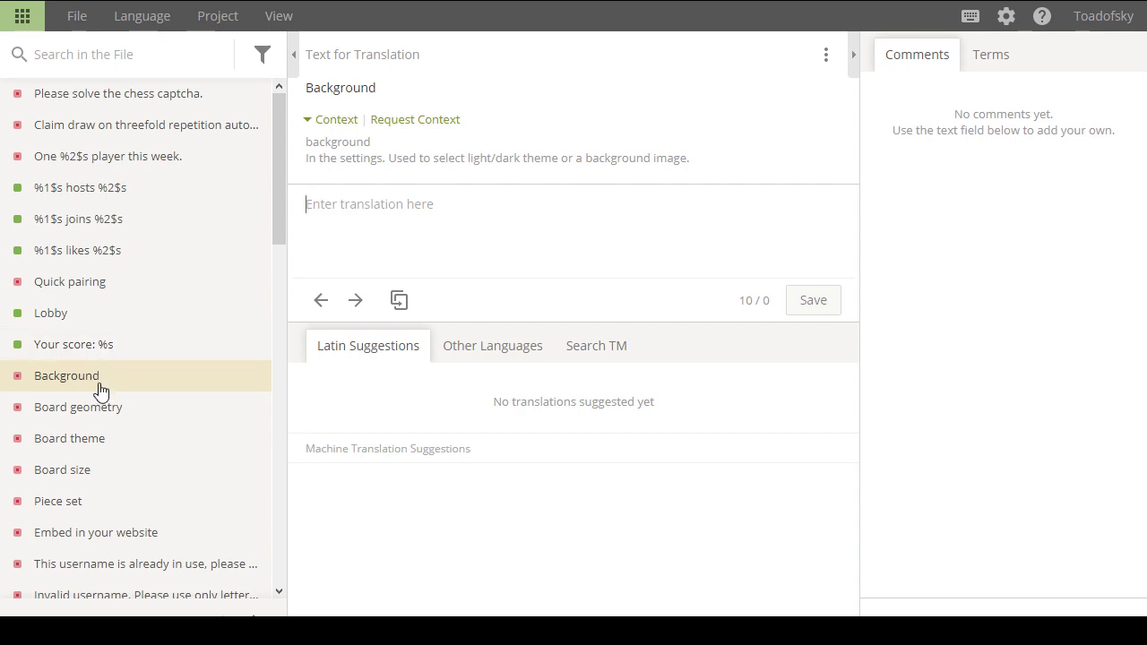
# Review the saved "Lobby" translation and examine the singular and plural forms of "One %2$s player this week.".
pyautogui.click(125, 325)
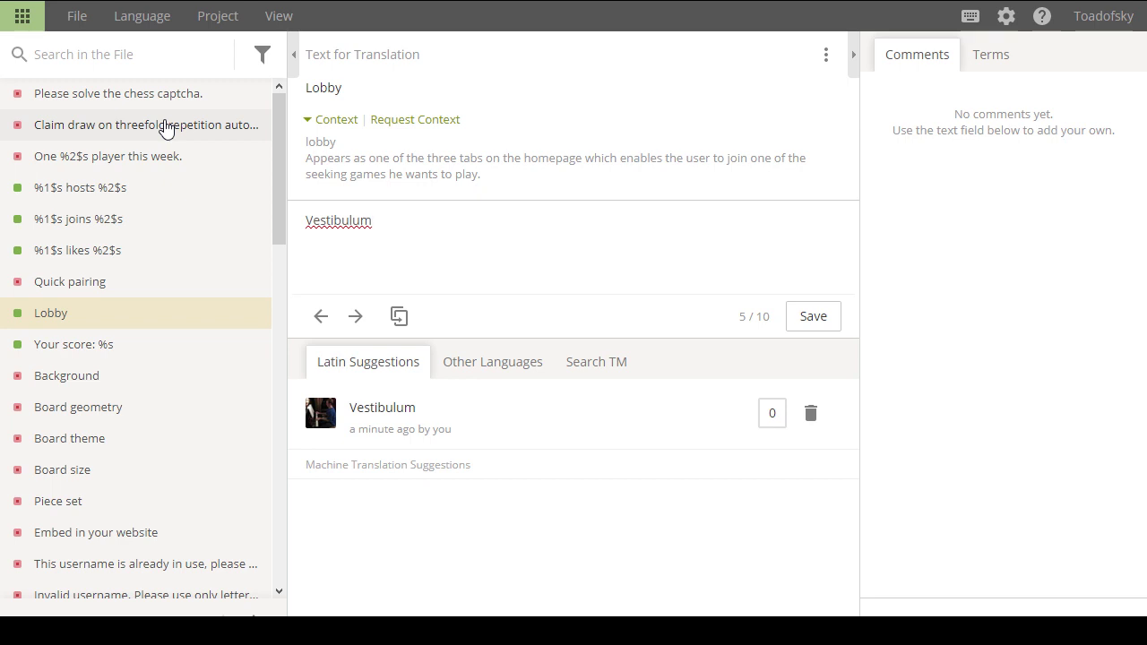
pyautogui.click(134, 157)
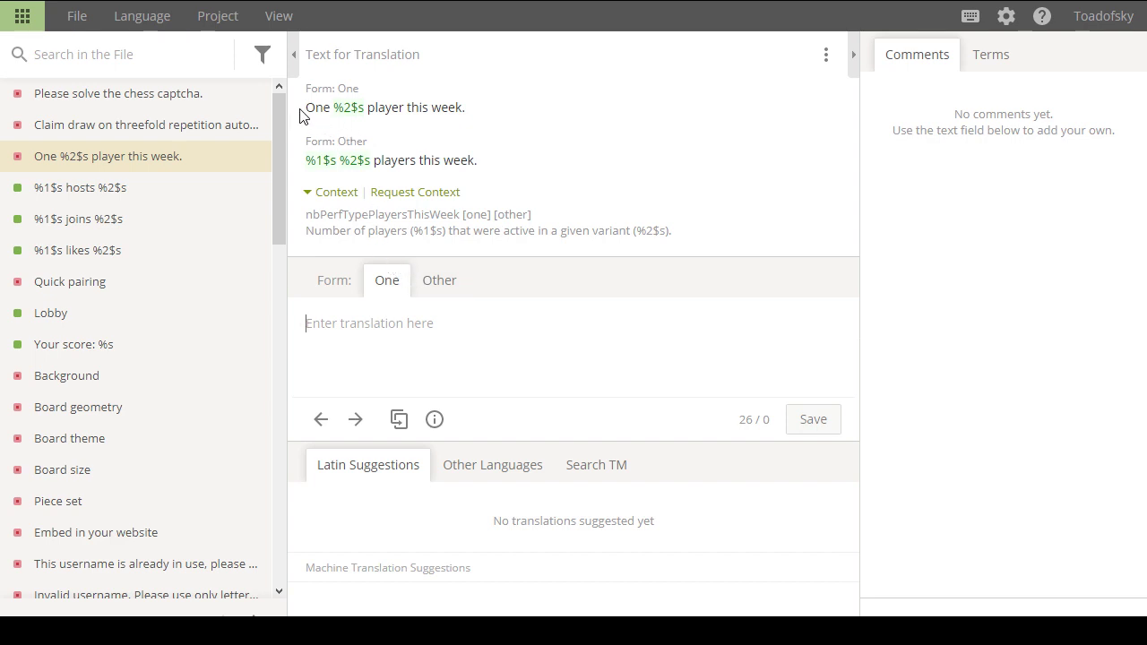
pyautogui.moveTo(300, 116); pyautogui.dragTo(475, 120)
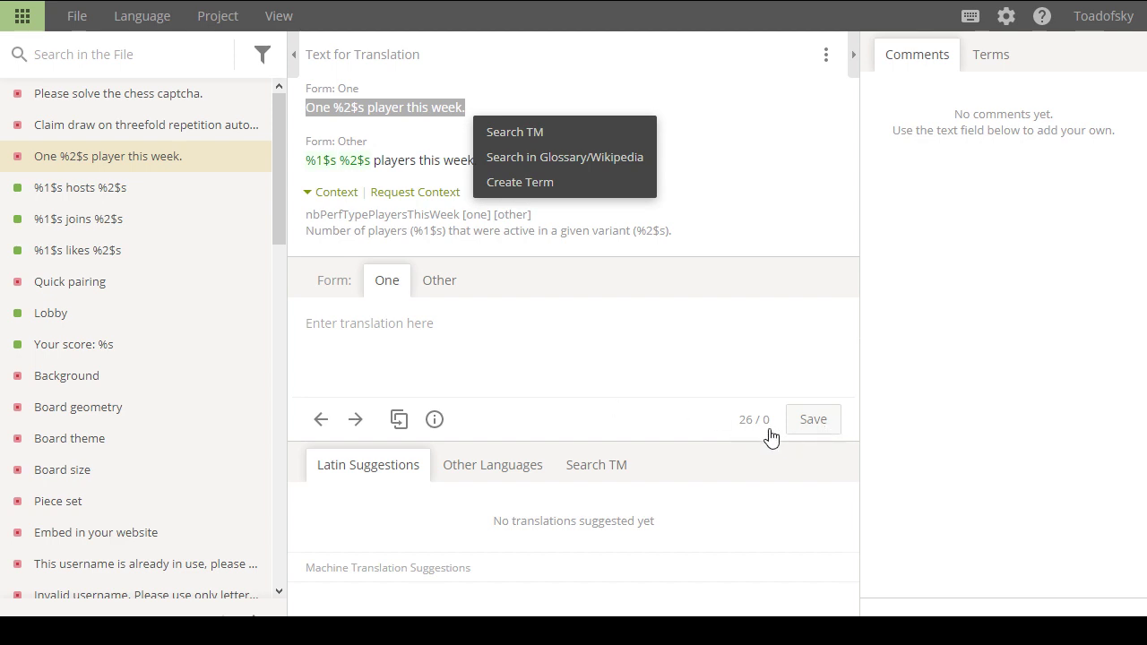
pyautogui.press('Escape')
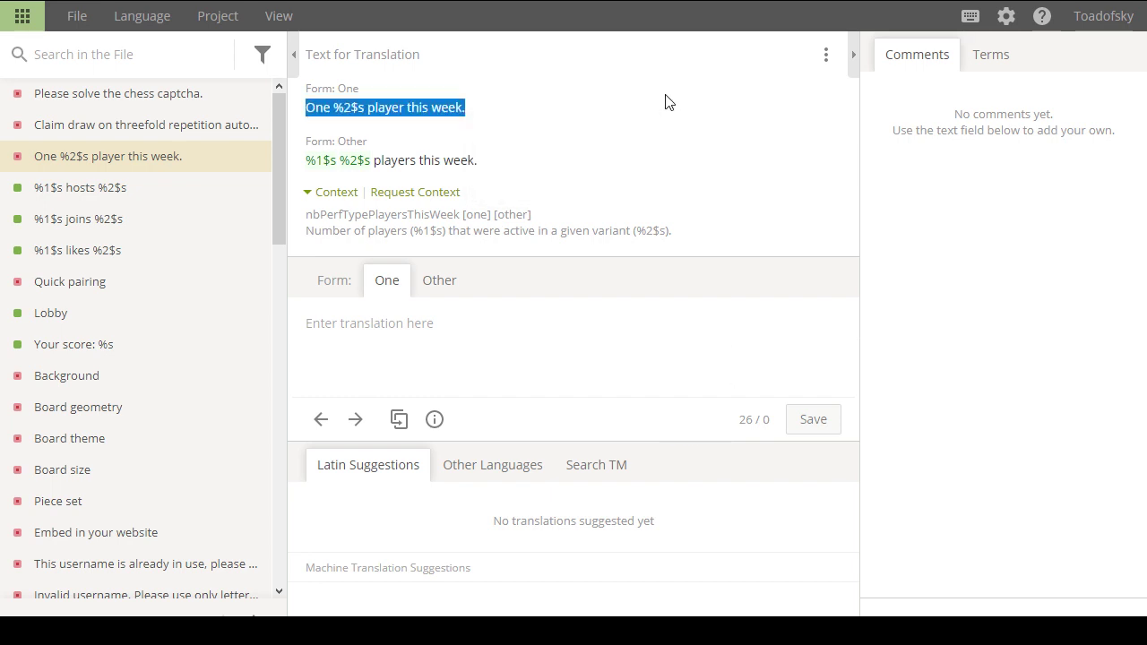
pyautogui.click(638, 122)
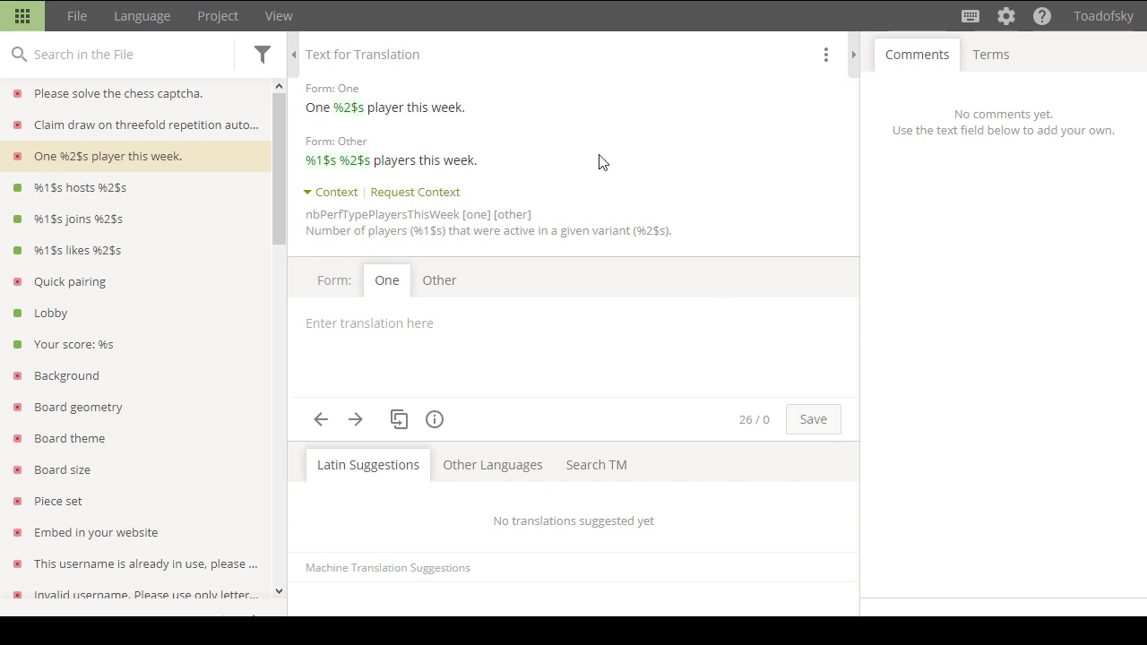
# Open the untranslated "Background" string, examine its source text and context, and look further down the string list.
pyautogui.click(94, 380)
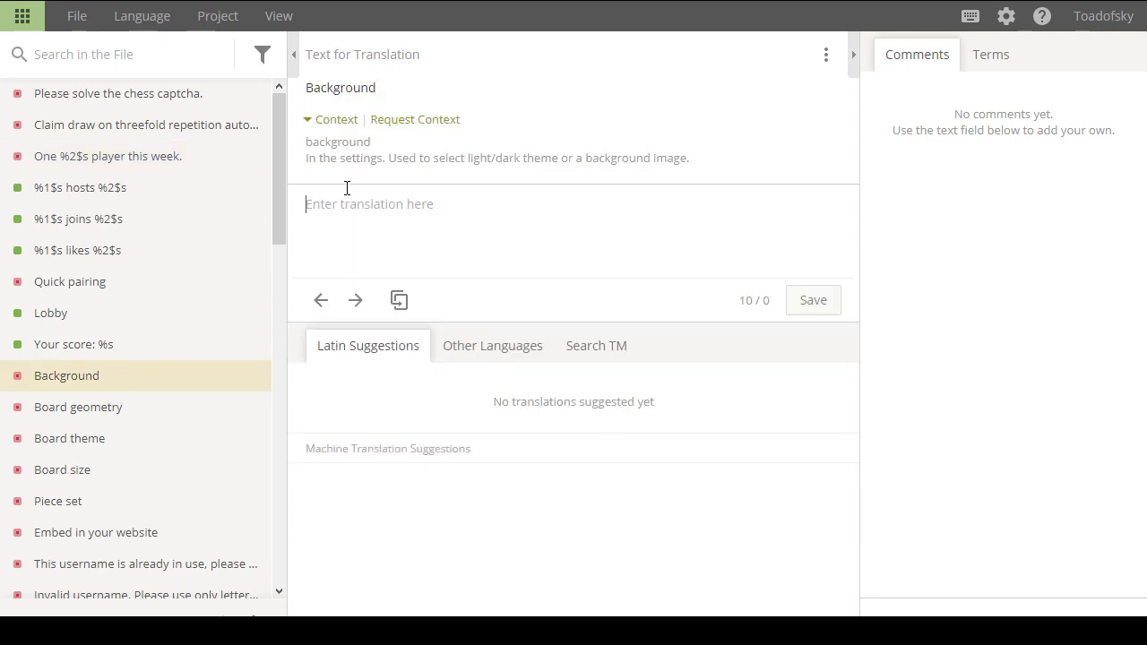
pyautogui.doubleClick(360, 89)
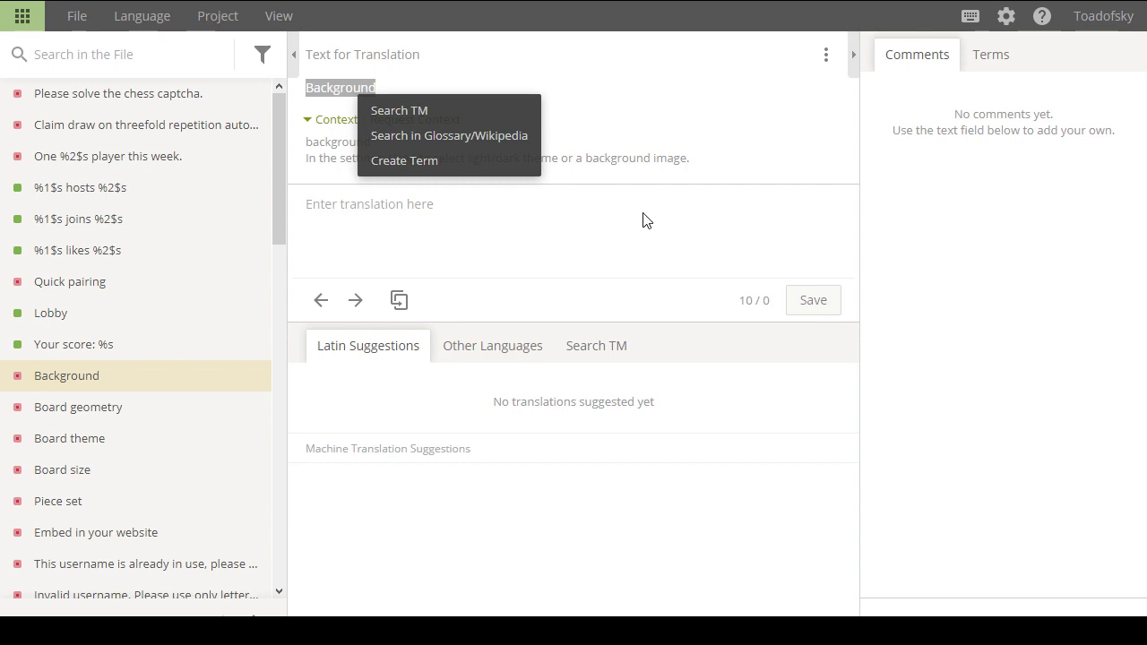
pyautogui.click(631, 116)
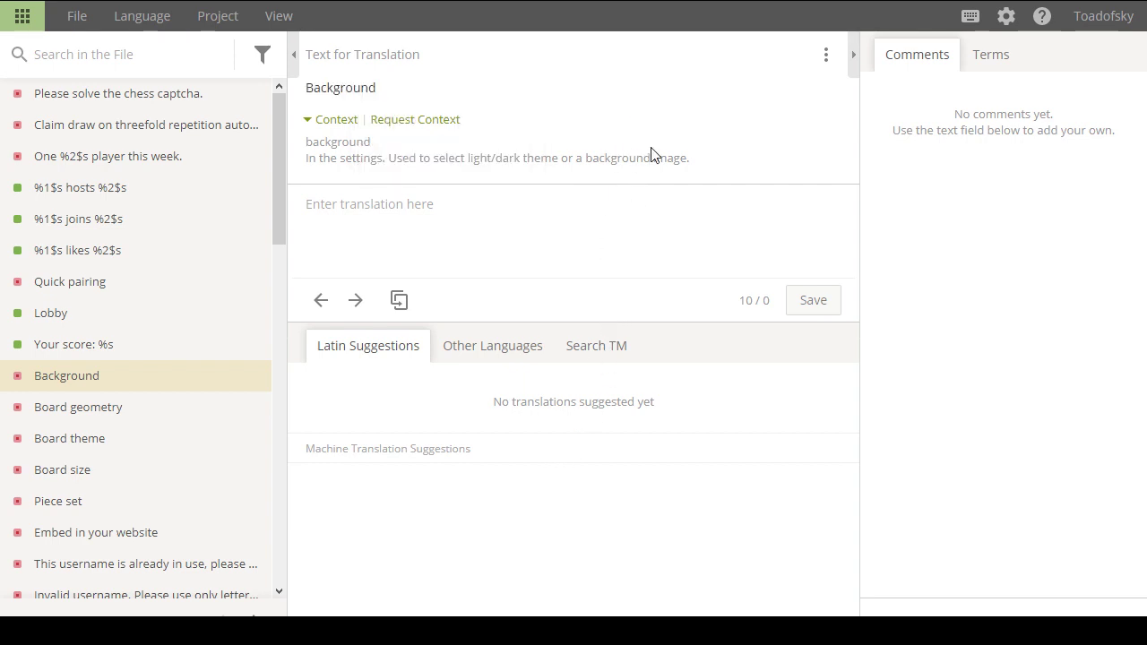
pyautogui.scroll(-1, 237, 391)
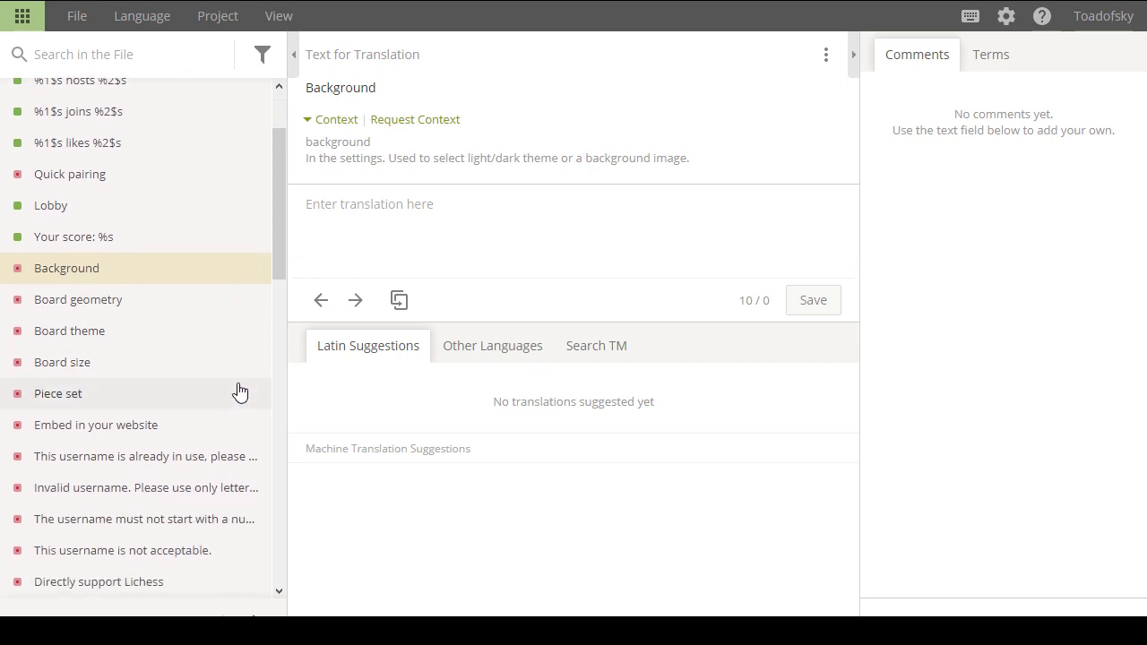
# Open the untranslated "Directly support Lichess" string and examine its source text and context.
pyautogui.scroll(-2, 240, 391)
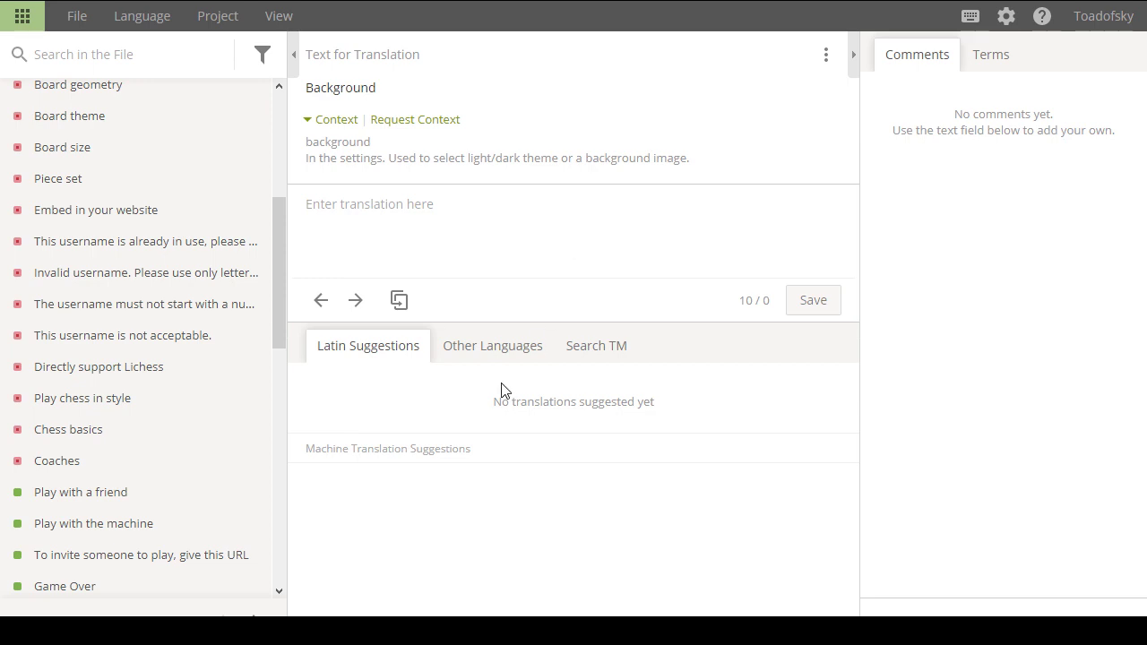
pyautogui.click(597, 356)
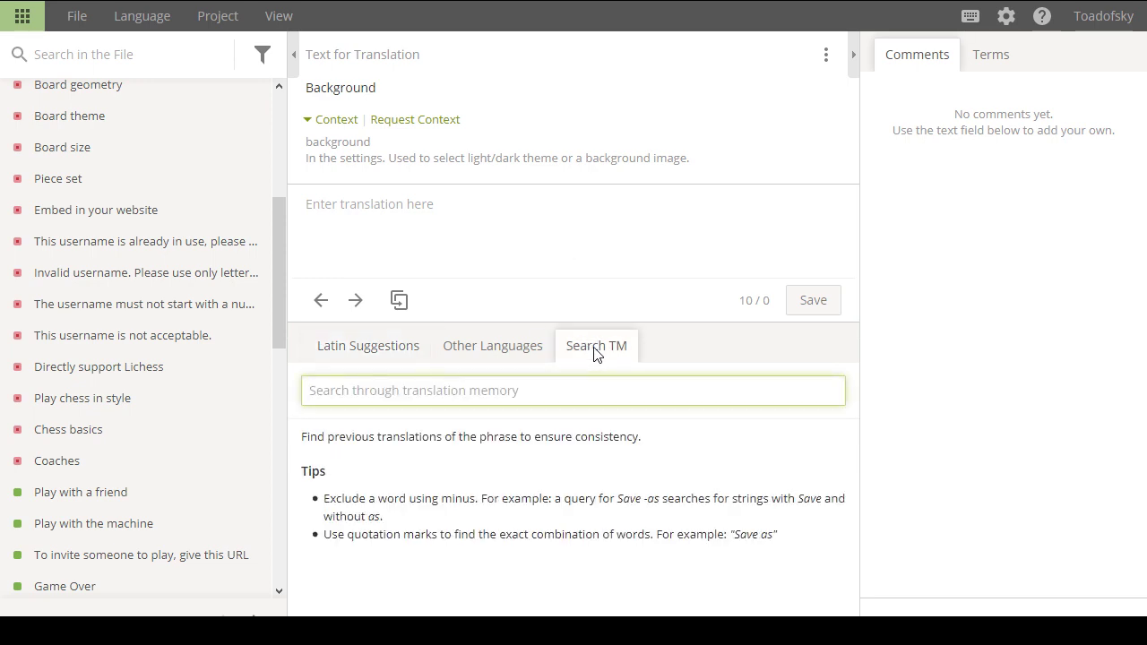
pyautogui.click(376, 355)
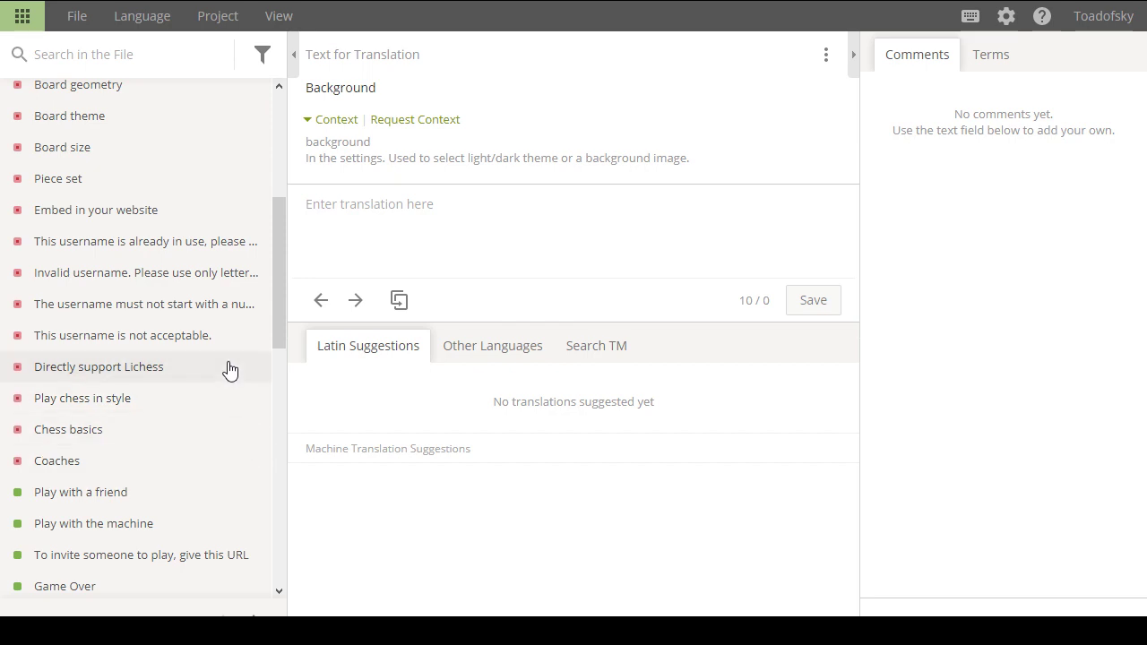
pyautogui.click(122, 369)
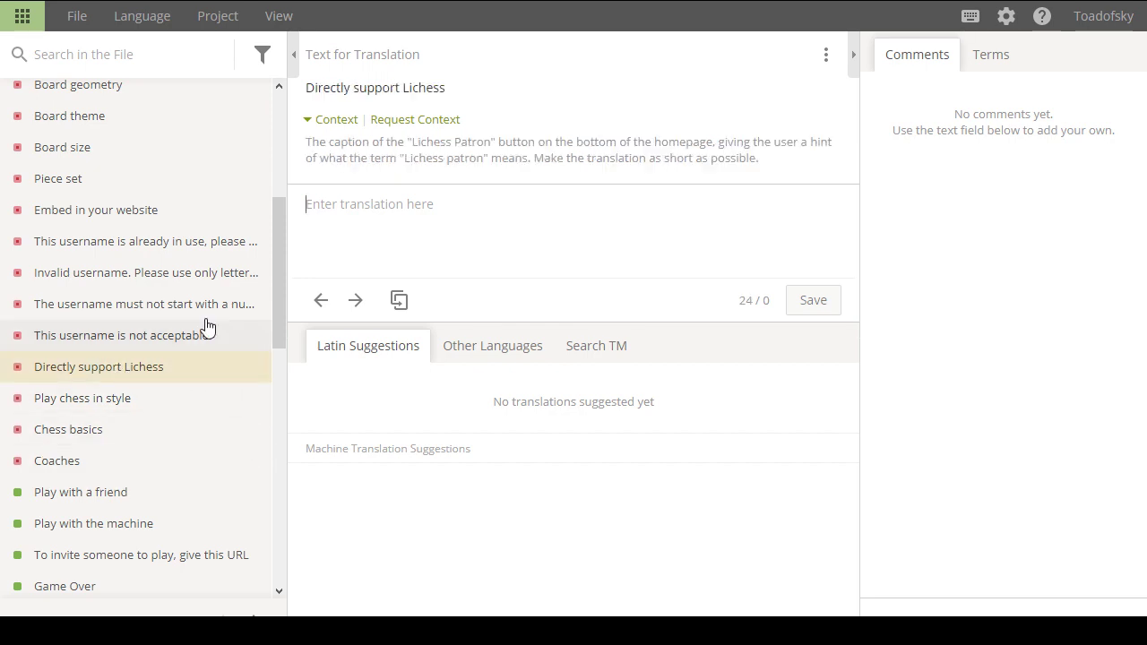
pyautogui.moveTo(451, 87); pyautogui.dragTo(306, 98)
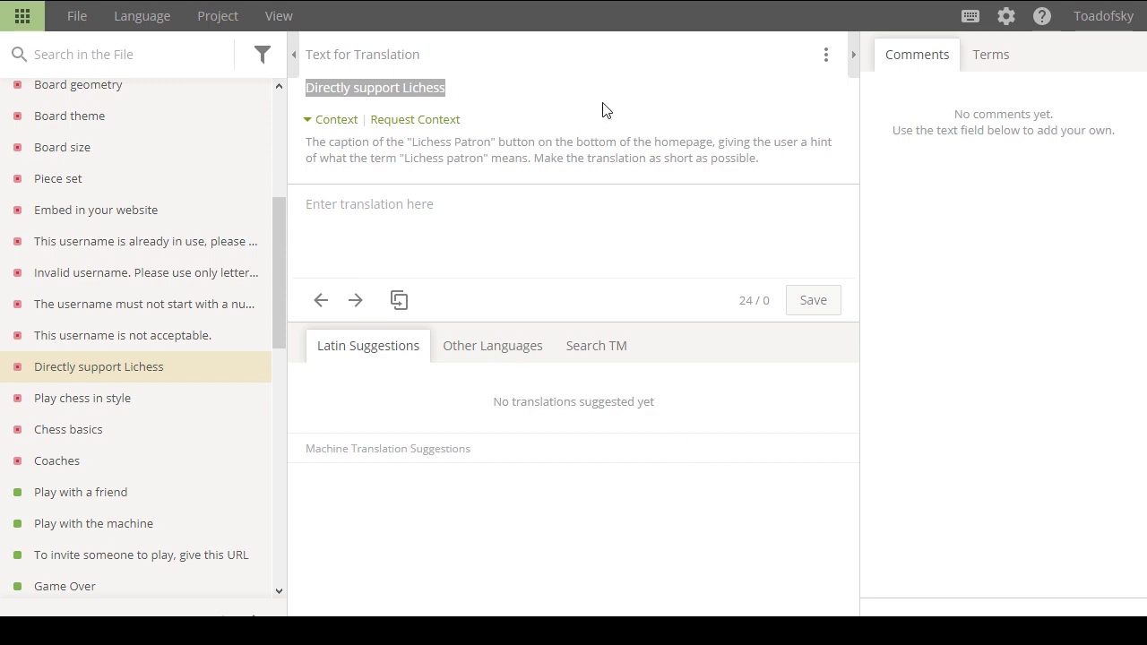
pyautogui.click(537, 231)
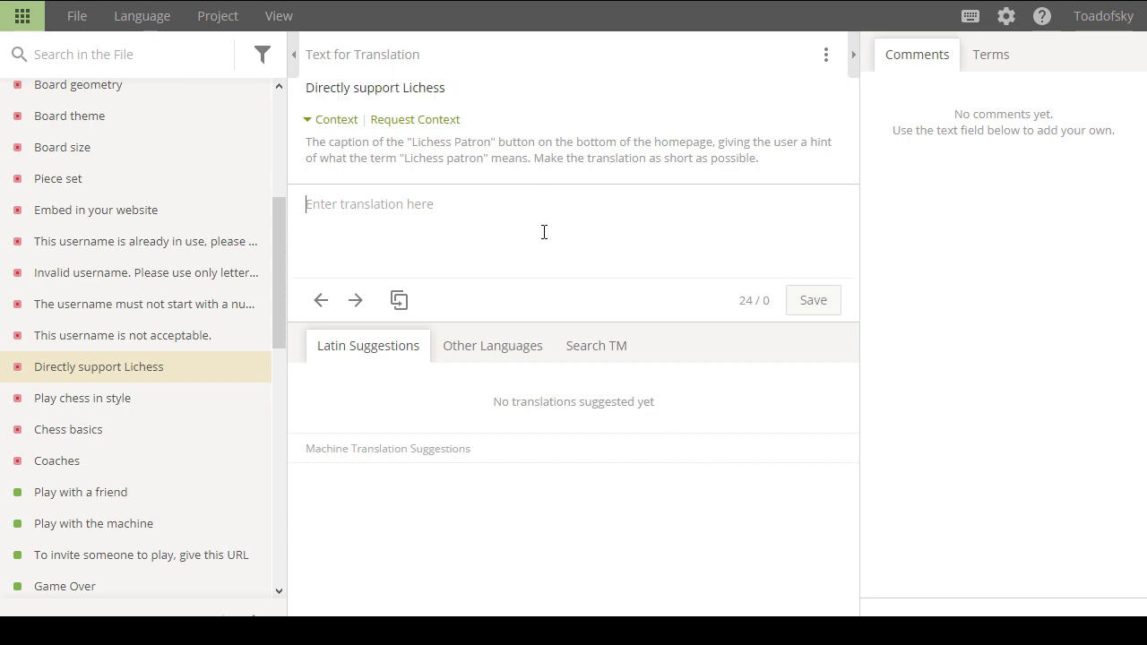
# Translate "Directly support Lichess" into Latin as "Lichess directe auxilium" and save it.
pyautogui.write('Sextum directe support')
pyautogui.doubleClick(329, 206)
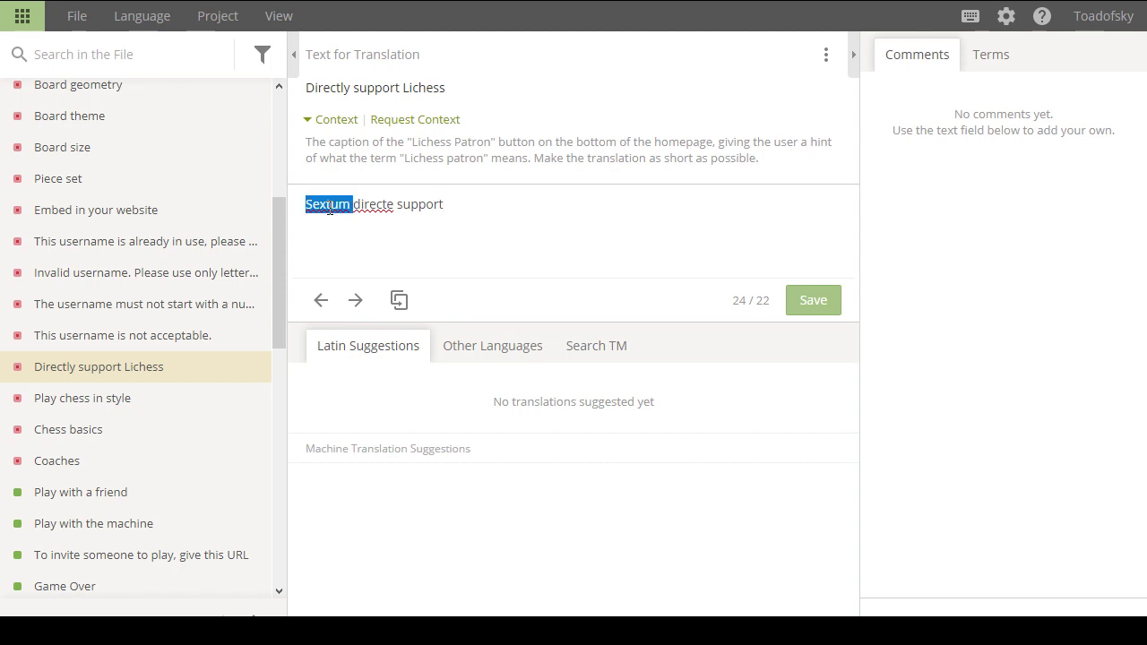
pyautogui.write('Lichess')
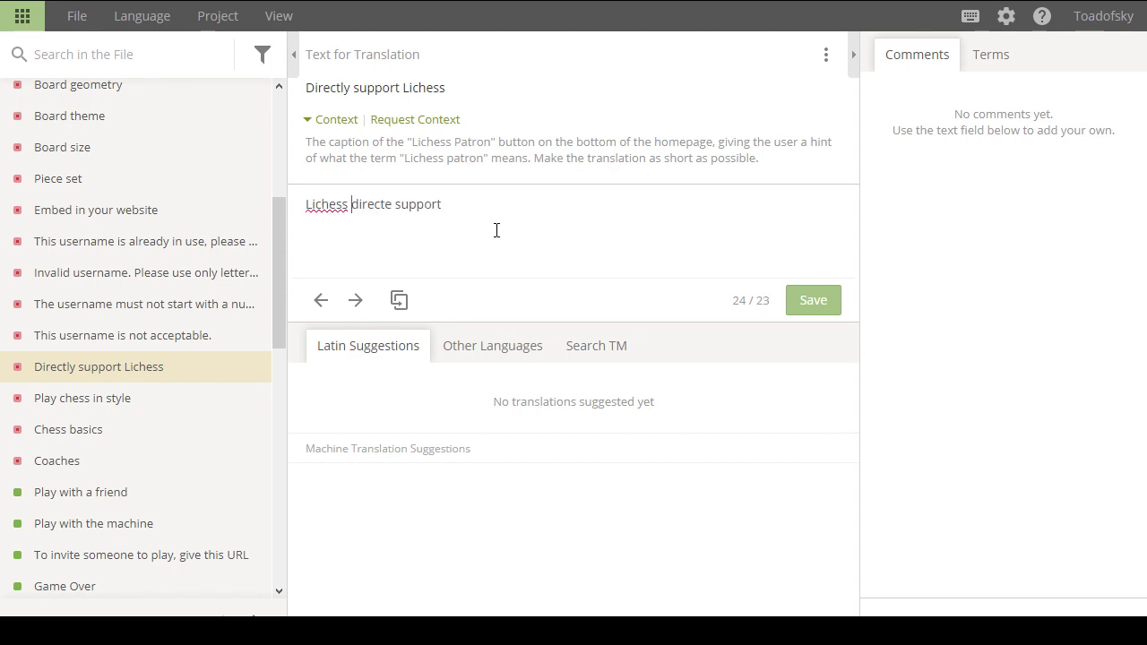
pyautogui.press('End')
pyautogui.click(538, 248)
pyautogui.doubleClick(417, 206)
pyautogui.write('auxilium')
pyautogui.hotkey('ctrl', 'a')
pyautogui.click(550, 232)
pyautogui.click(810, 304)
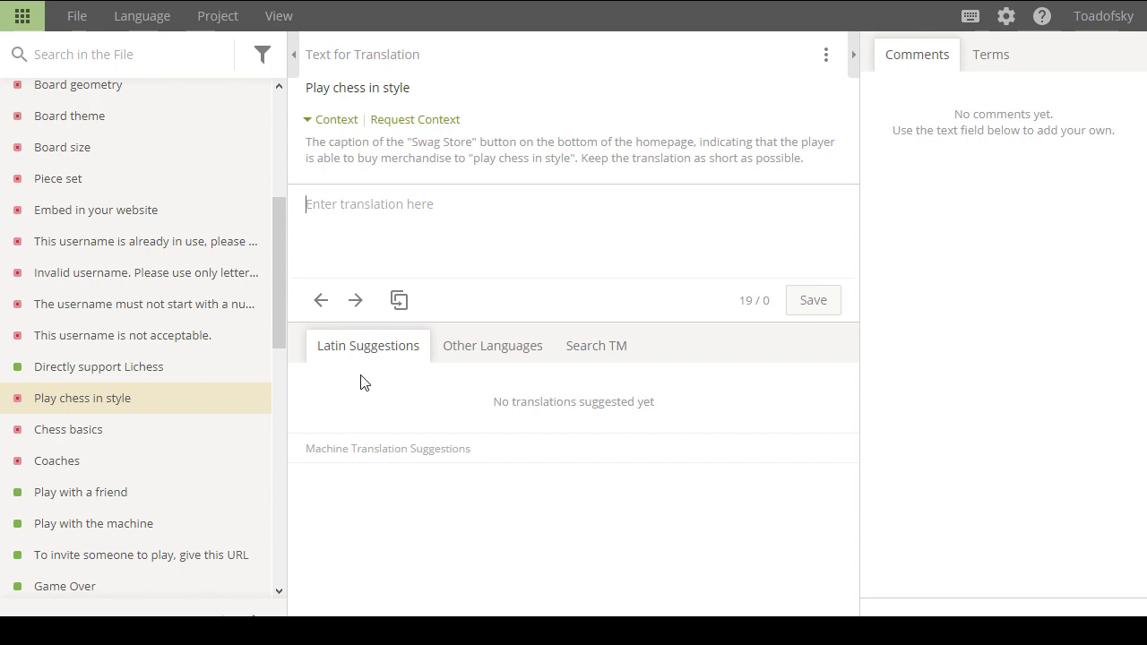
# Look through the string list and examine the contexts of "This username is not acceptable." and "The username must not start with a number.".
pyautogui.scroll(5, 180, 318)
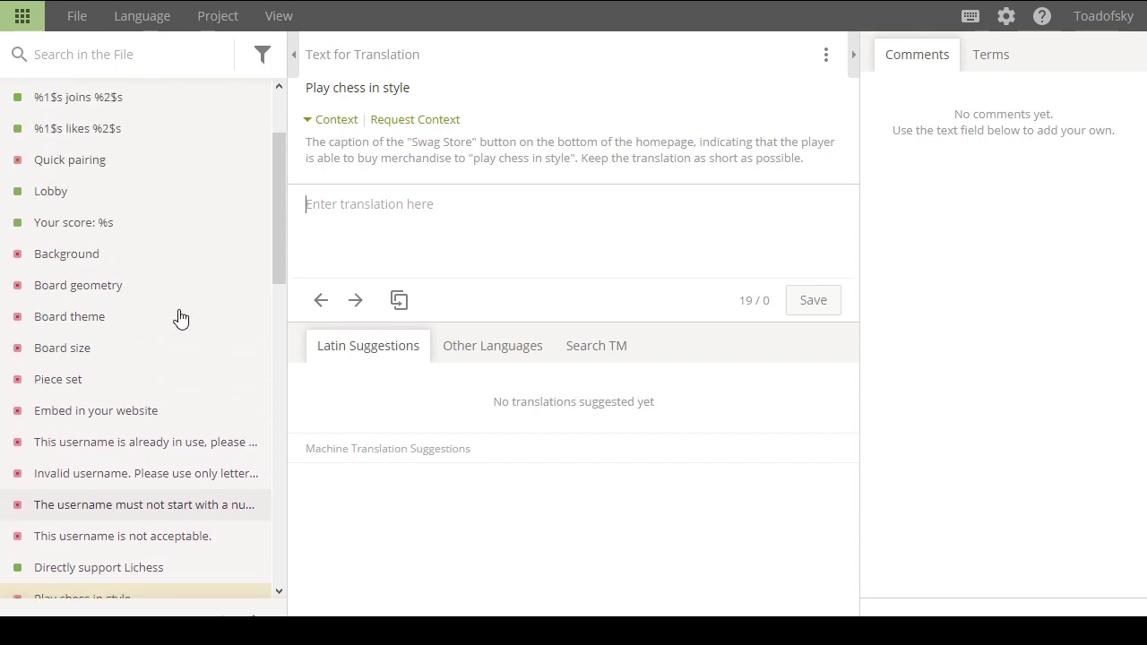
pyautogui.scroll(3, 180, 317)
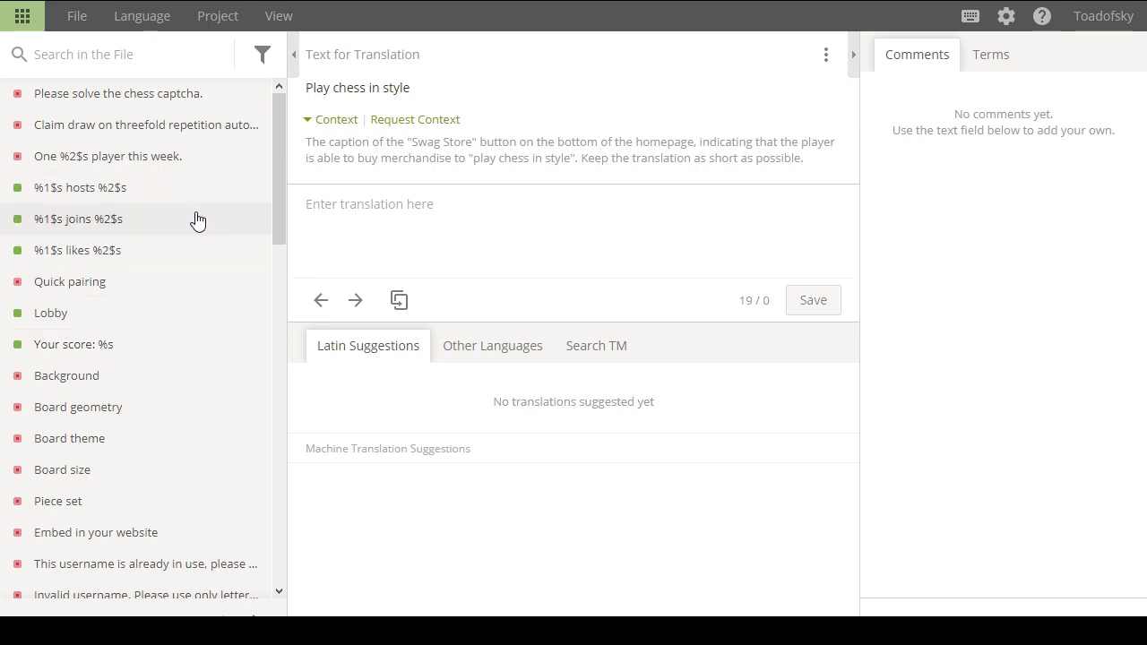
pyautogui.scroll(-6, 197, 221)
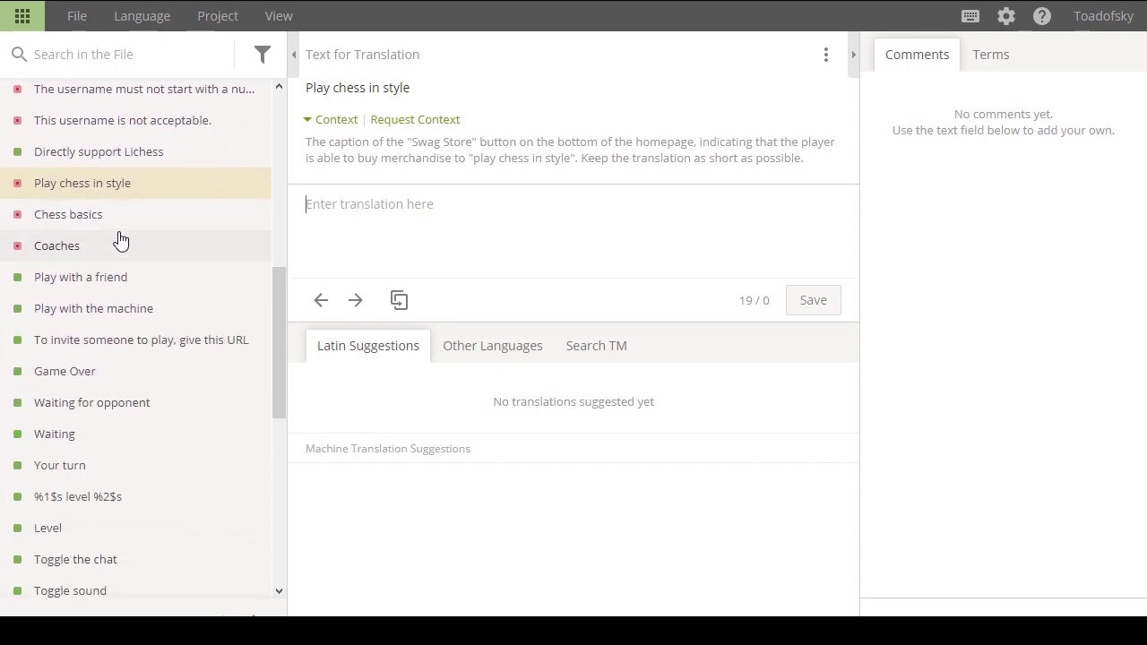
pyautogui.scroll(-4, 149, 225)
pyautogui.scroll(4, 186, 258)
pyautogui.scroll(3, 187, 258)
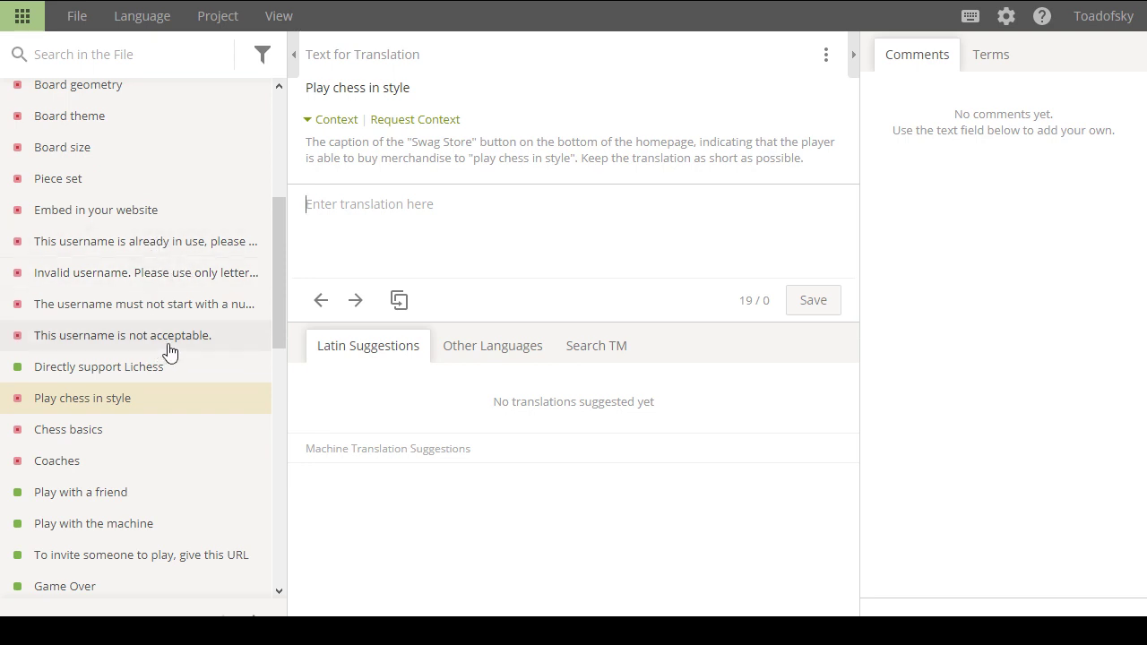
pyautogui.click(179, 346)
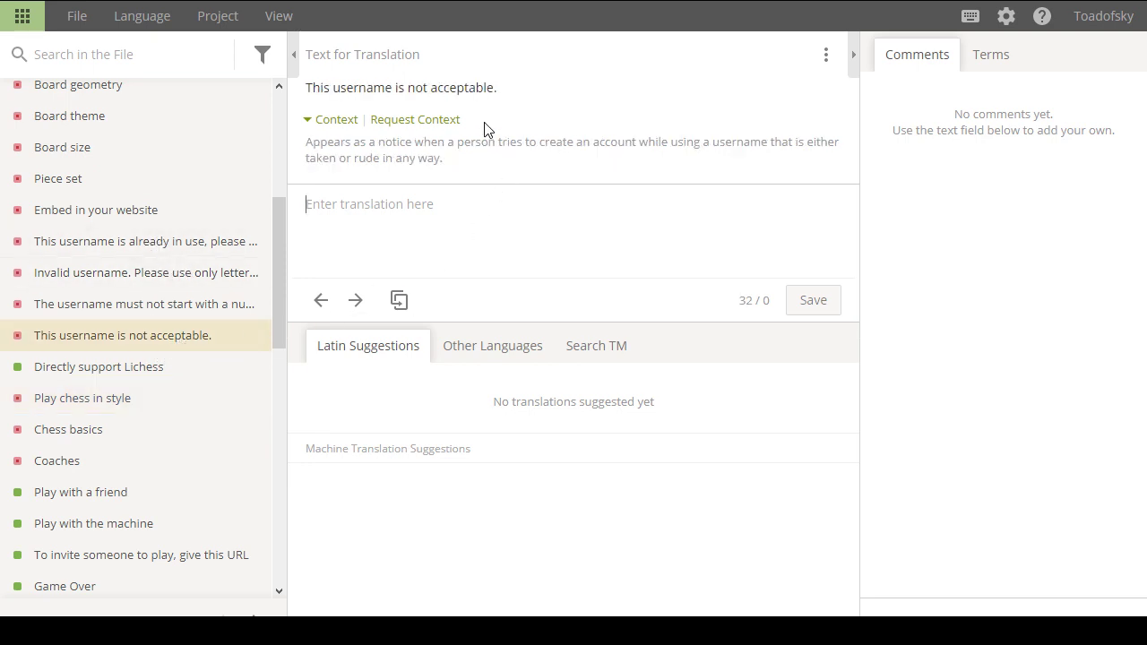
pyautogui.click(176, 311)
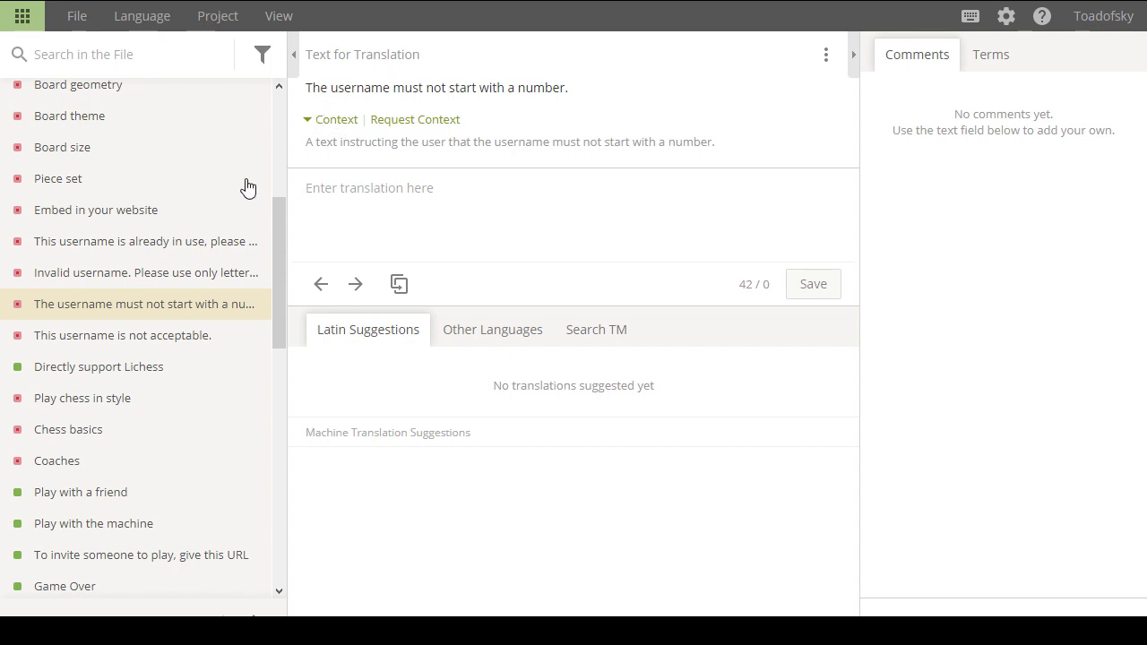
pyautogui.click(215, 331)
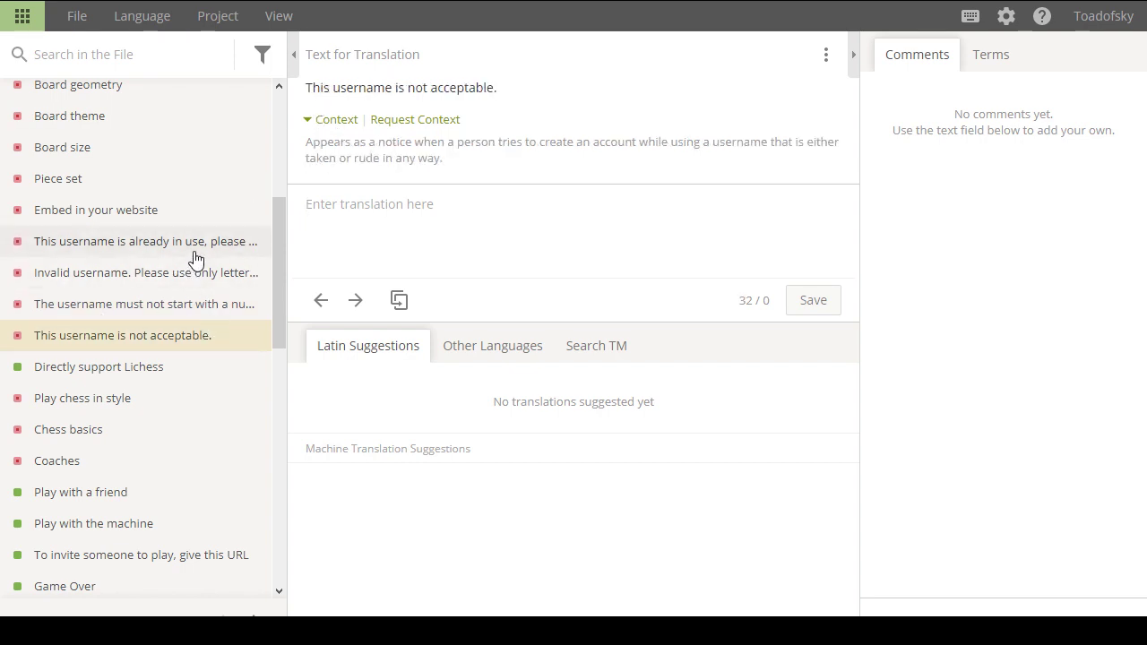
# Translate "Play chess in style" into Latin as "In scaccum ludo style" and save it.
pyautogui.click(113, 405)
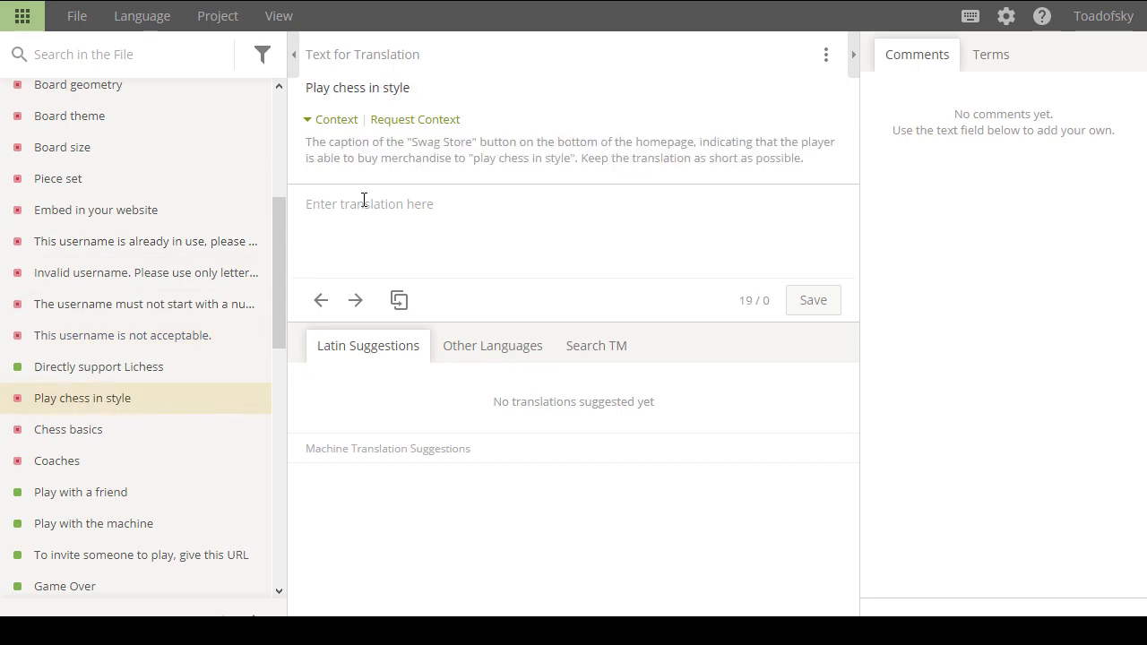
pyautogui.tripleClick(324, 92)
pyautogui.rightClick(466, 94)
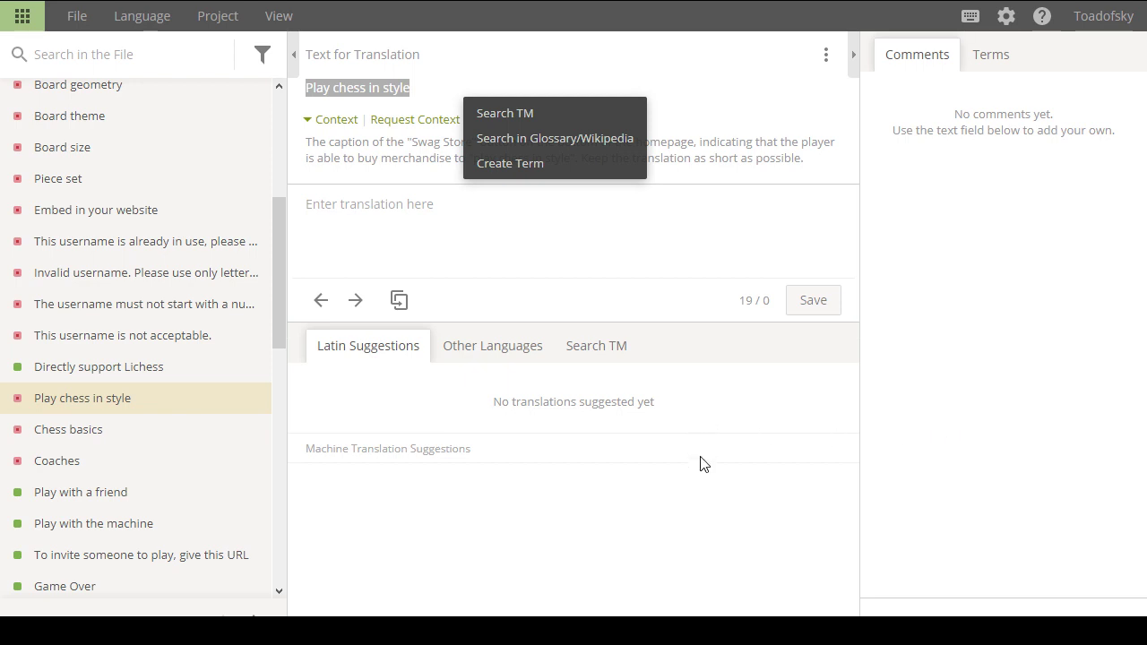
pyautogui.press('Escape')
pyautogui.click(542, 250)
pyautogui.write('In scaccum ludo style')
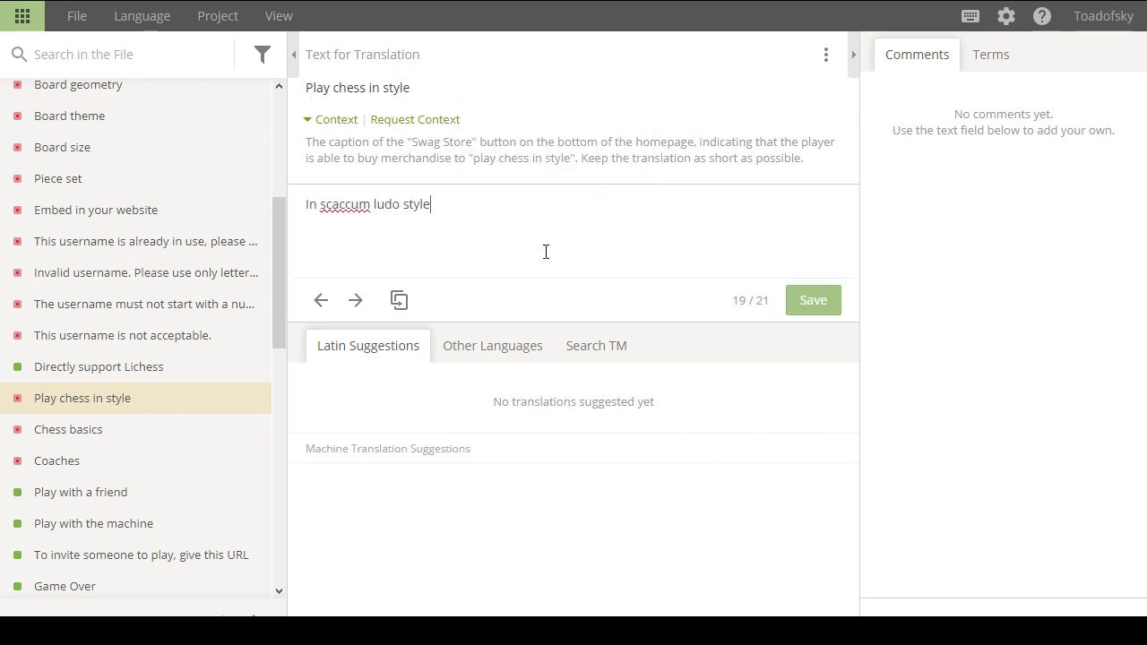
pyautogui.click(811, 304)
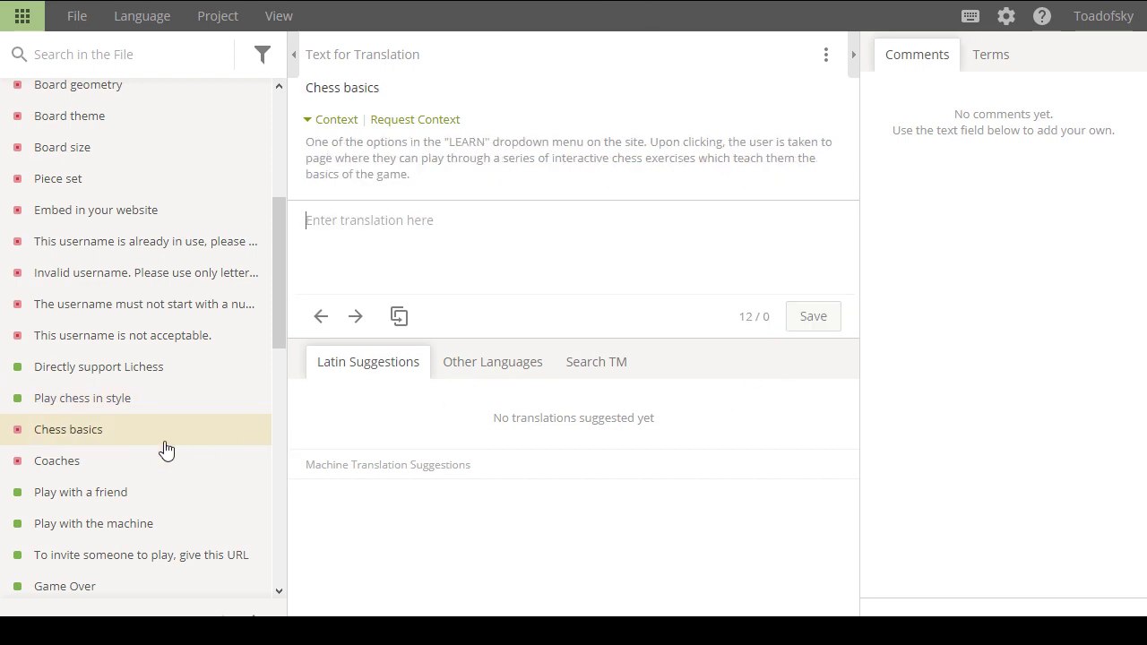
# Look through the string list and examine the contexts of the untranslated "Coaches" and "Chess basics" strings.
pyautogui.scroll(-3, 179, 417)
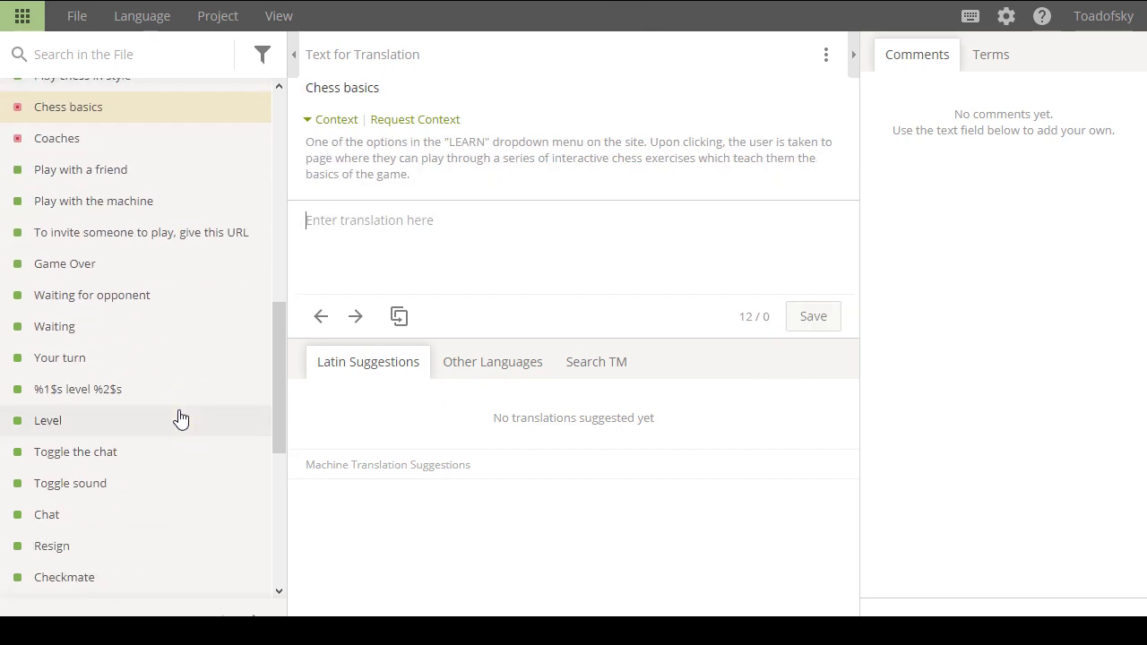
pyautogui.scroll(-4, 179, 418)
pyautogui.scroll(7, 179, 418)
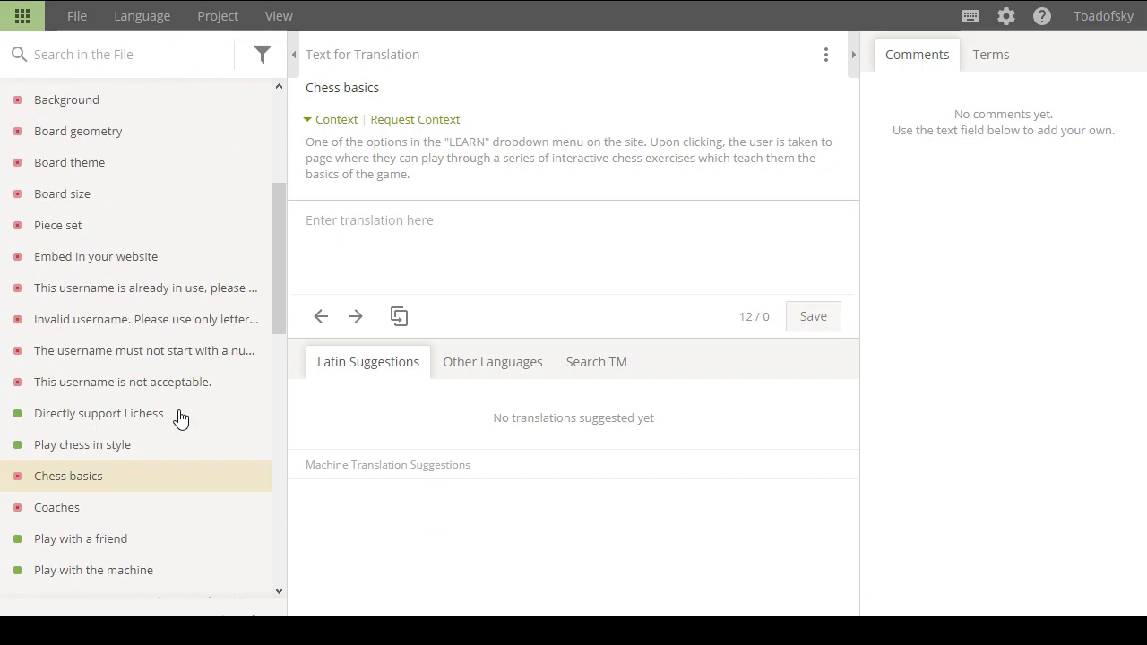
pyautogui.scroll(3, 179, 418)
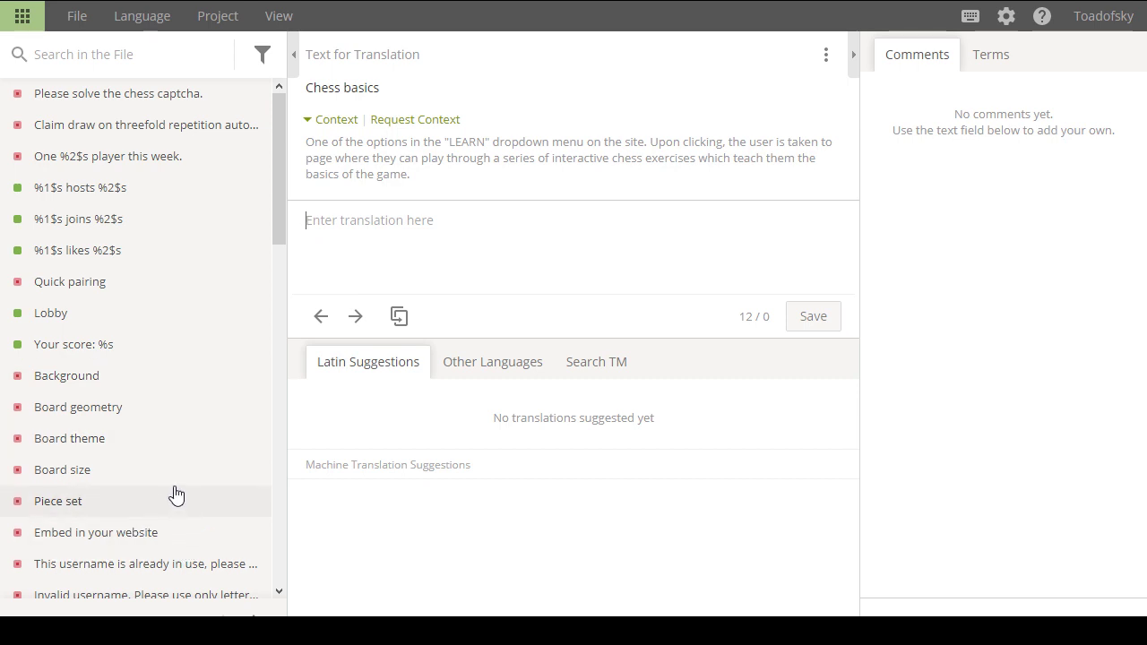
pyautogui.scroll(-5, 177, 495)
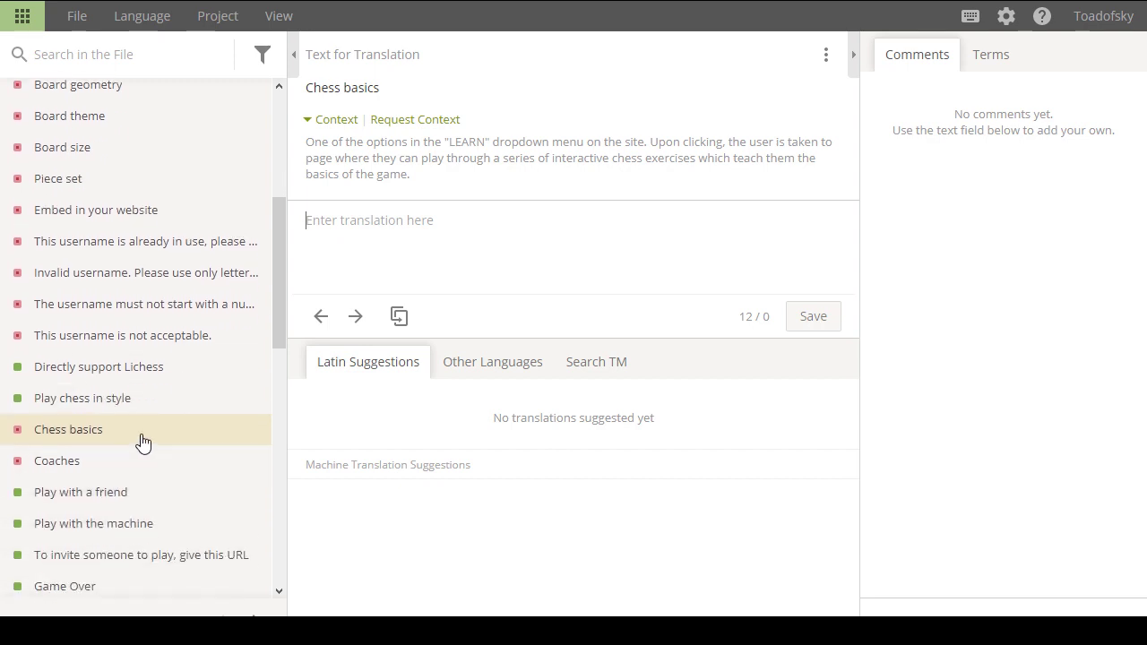
pyautogui.click(118, 464)
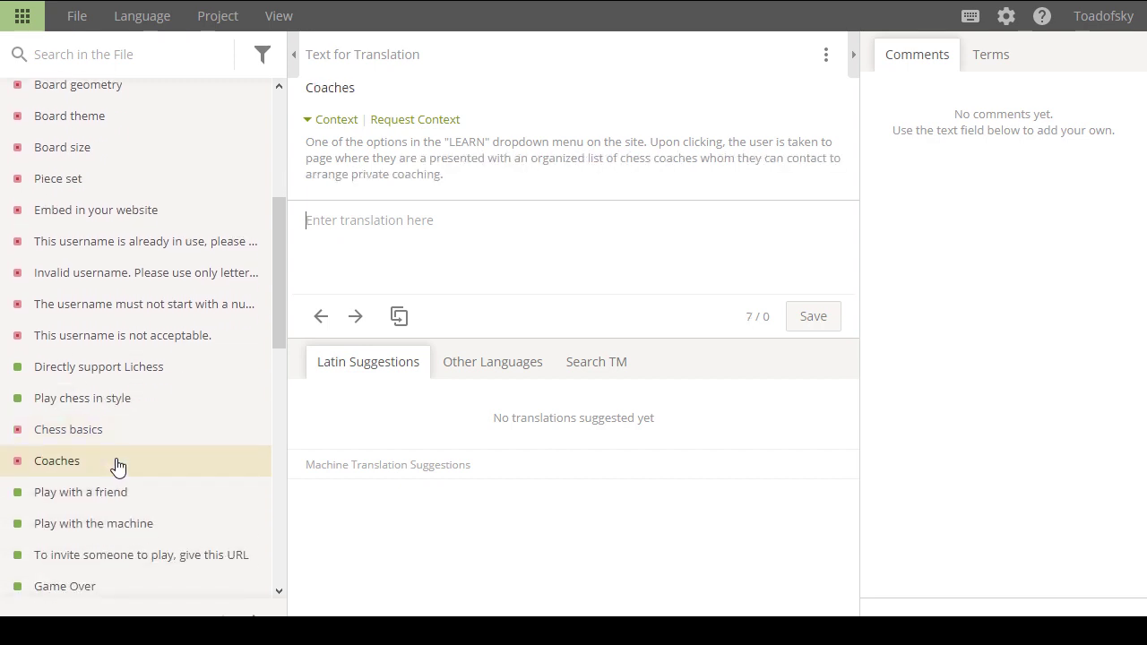
pyautogui.click(132, 436)
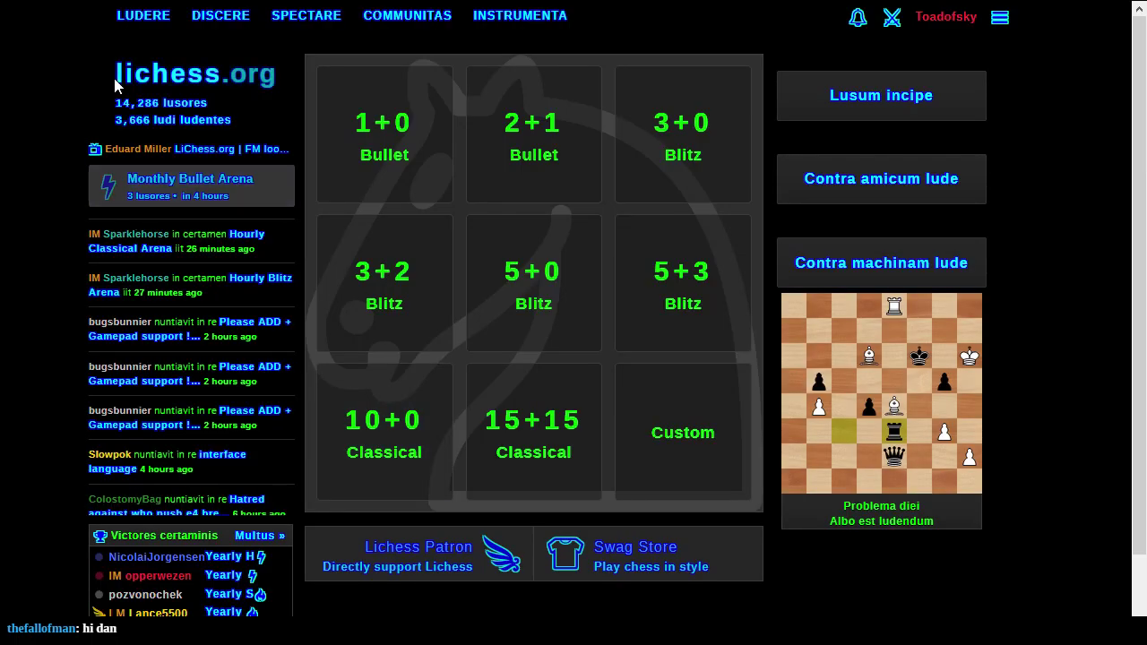
# Examine the Latin navigation menus on the lichess.org homepage and return to the "Chess basics" string in the Crowdin editor.
pyautogui.moveTo(427, 30)
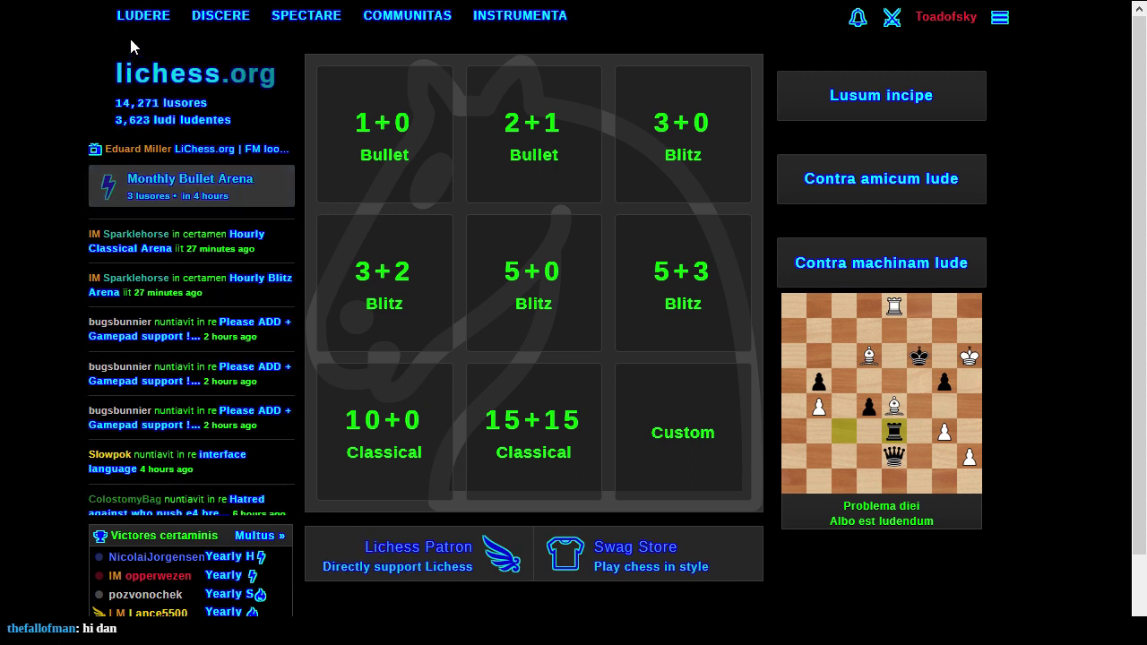
pyautogui.moveTo(197, 32)
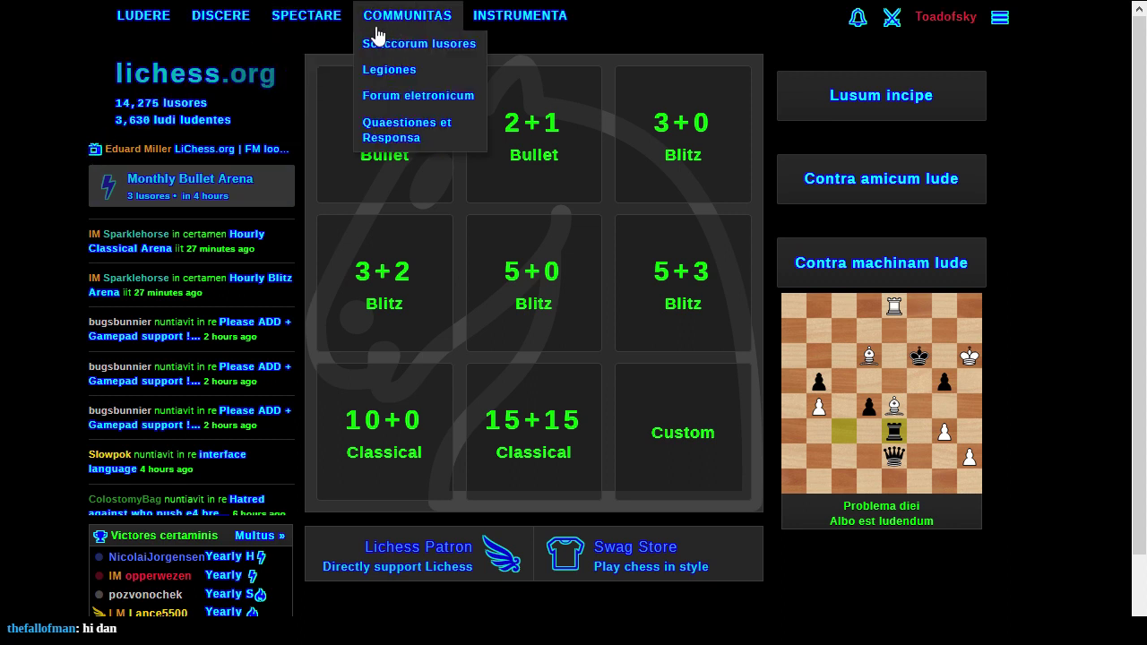
pyautogui.moveTo(476, 26)
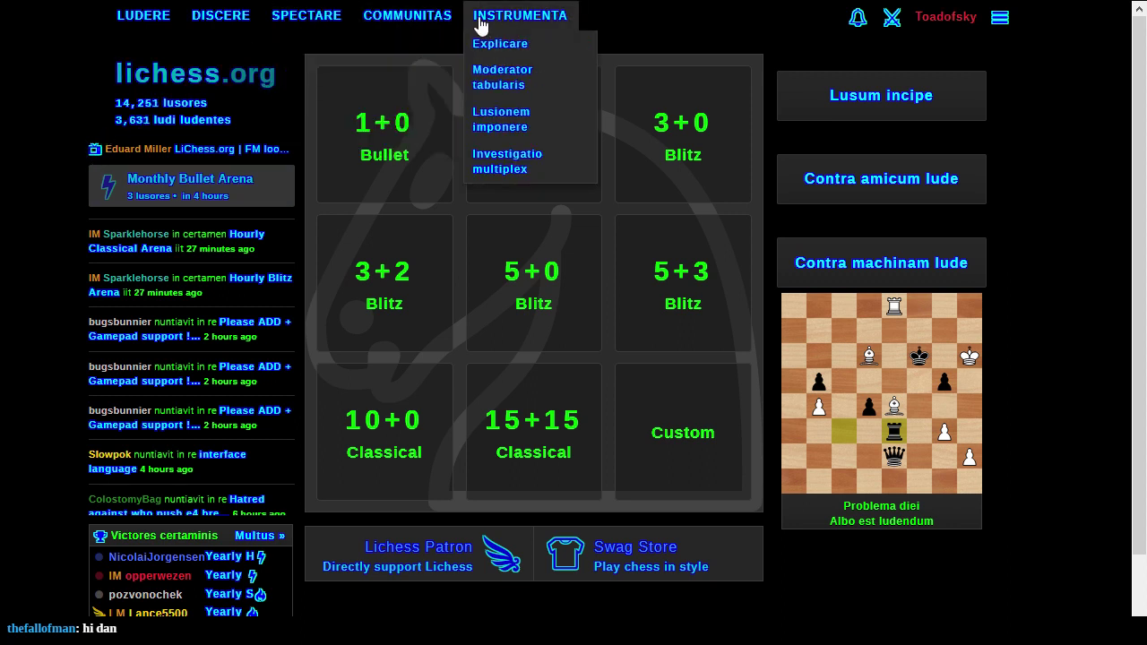
pyautogui.moveTo(231, 20)
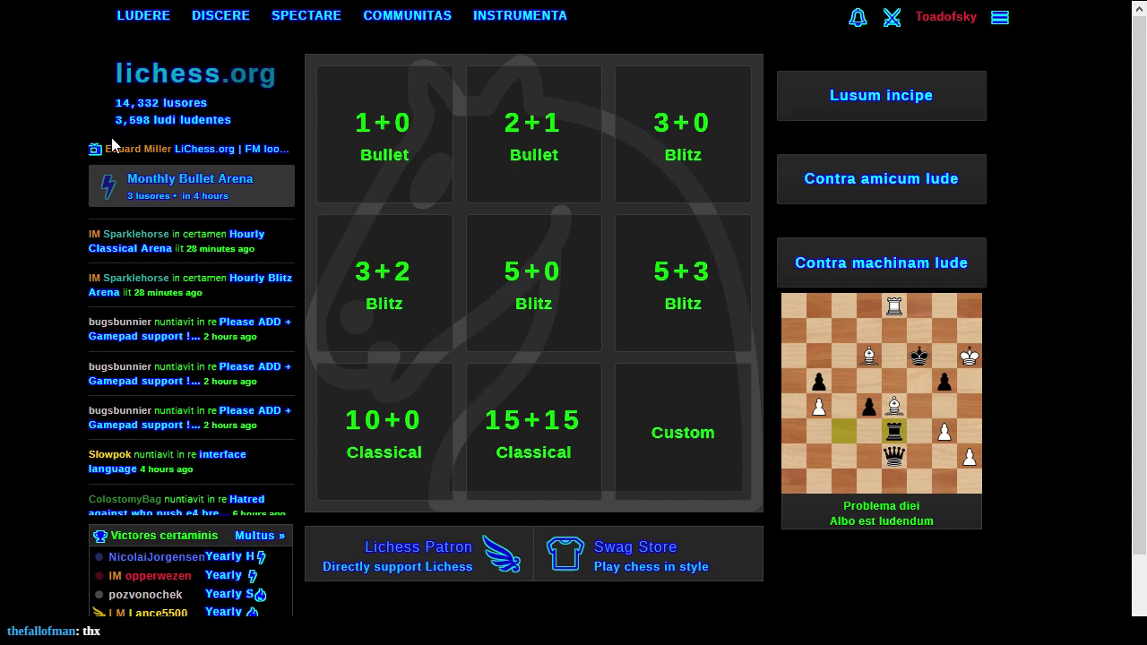
pyautogui.hotkey('alt', 'Tab')
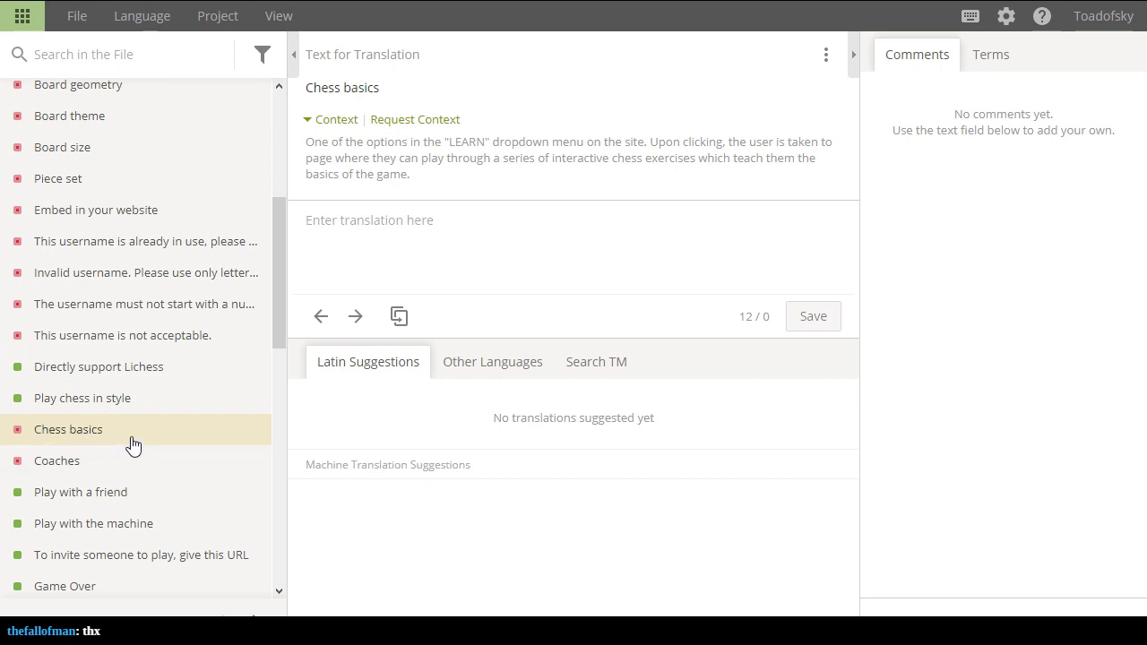
pyautogui.hotkey('alt', 'Tab')
pyautogui.hotkey('alt', 'Tab')
# Search the translation memory for "chess", then translate "Chess basics" into Latin as "Scacci fundamenta" and save it.
pyautogui.click(595, 368)
pyautogui.write('chess')
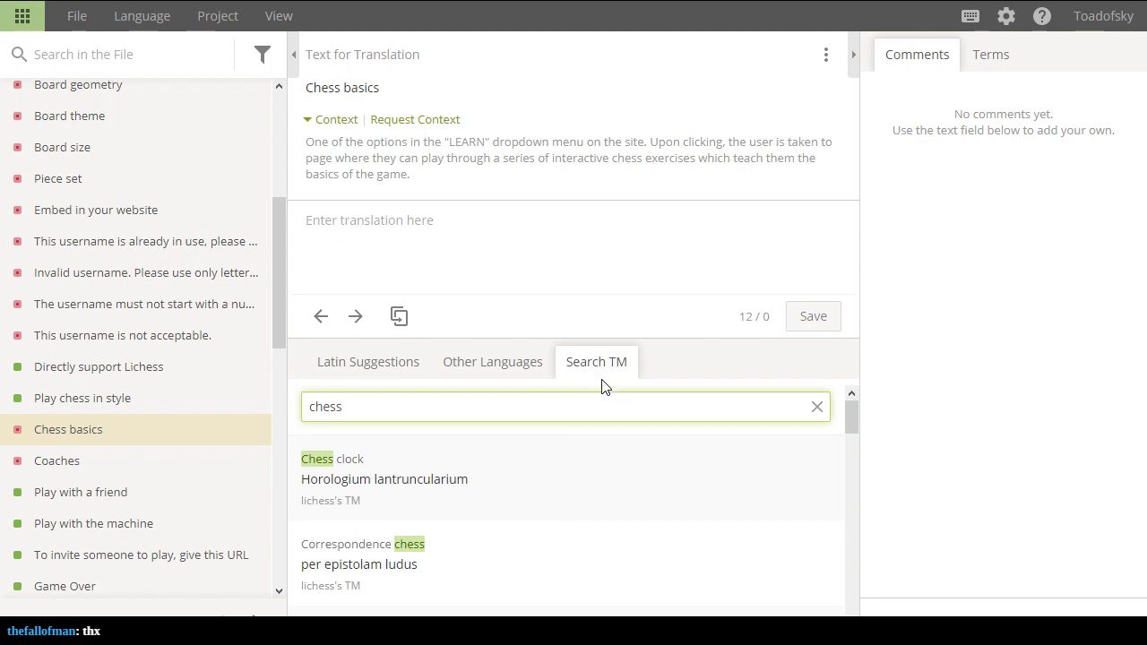
pyautogui.click(439, 234)
pyautogui.write('scacci fundamenta')
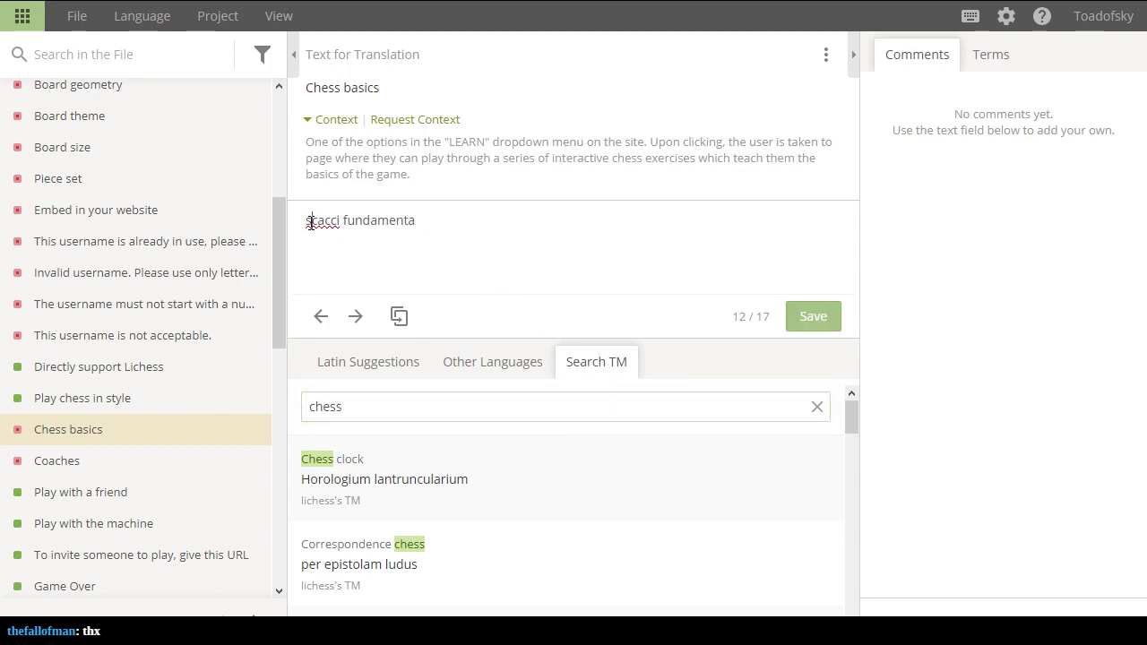
pyautogui.press('BackSpace')
pyautogui.write('S')
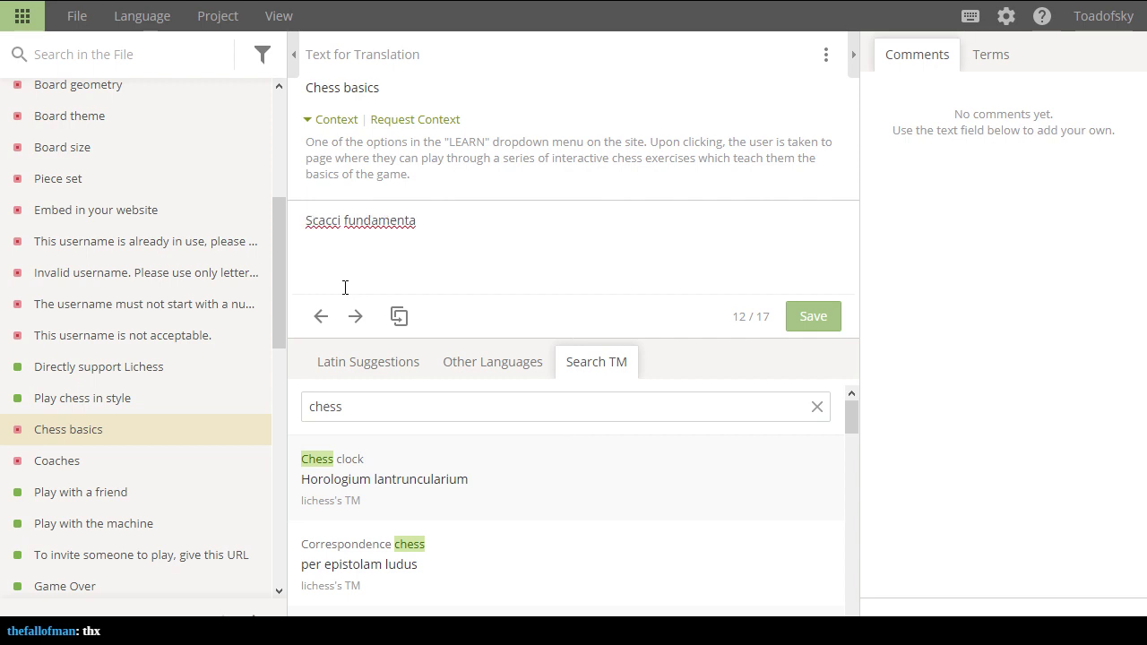
pyautogui.scroll(-2, 576, 523)
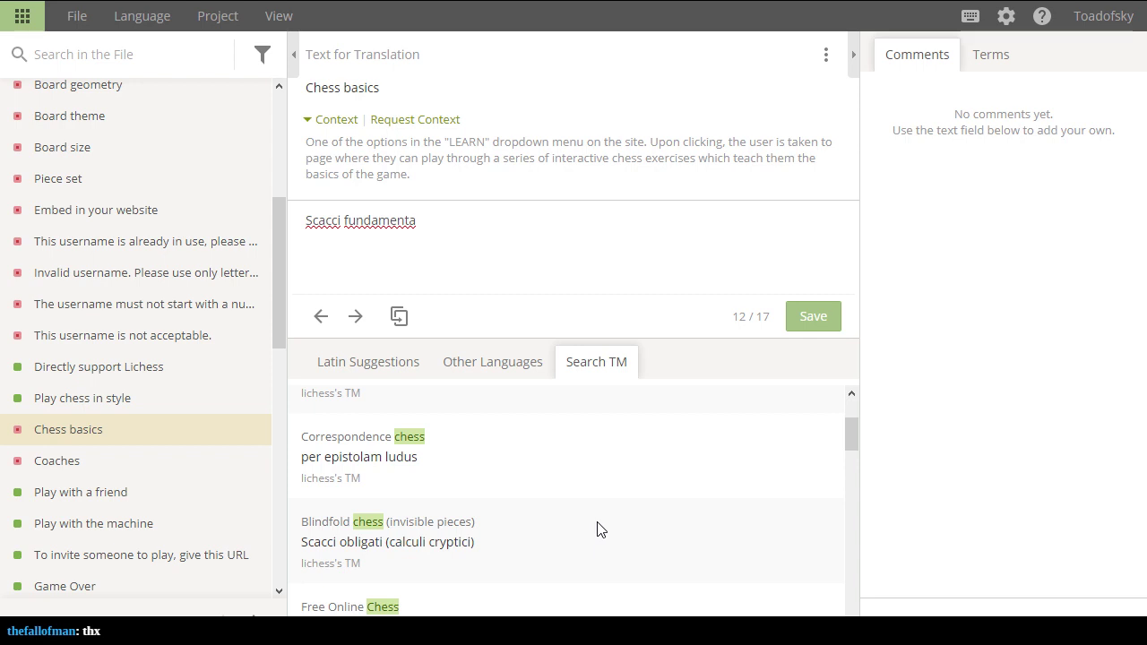
pyautogui.scroll(2, 598, 530)
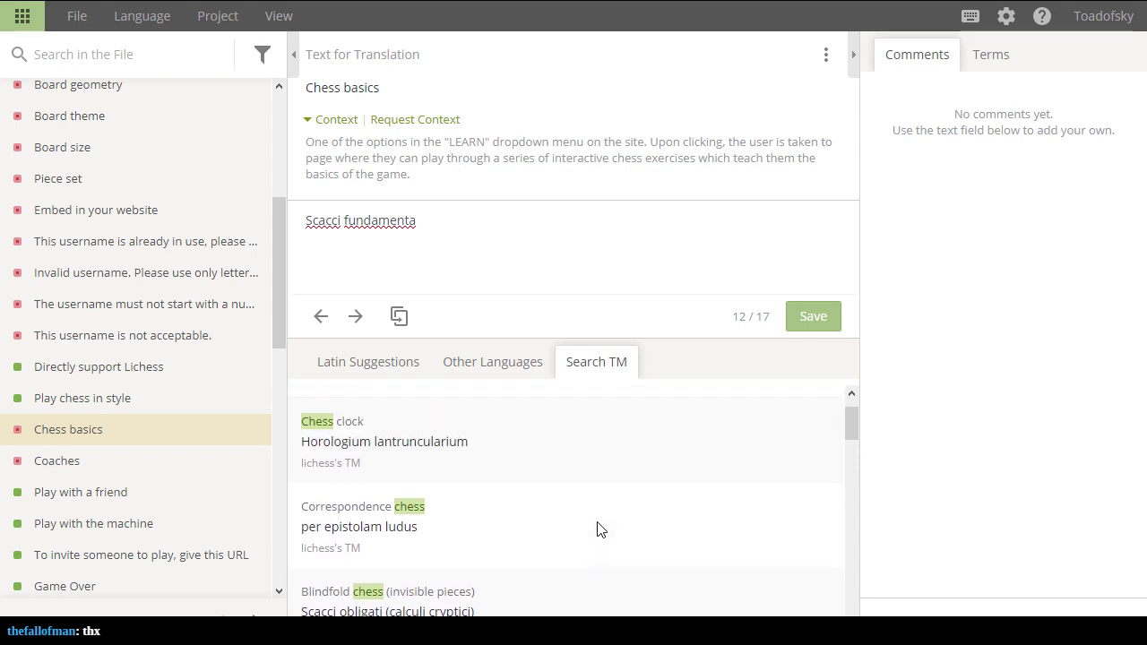
pyautogui.click(814, 317)
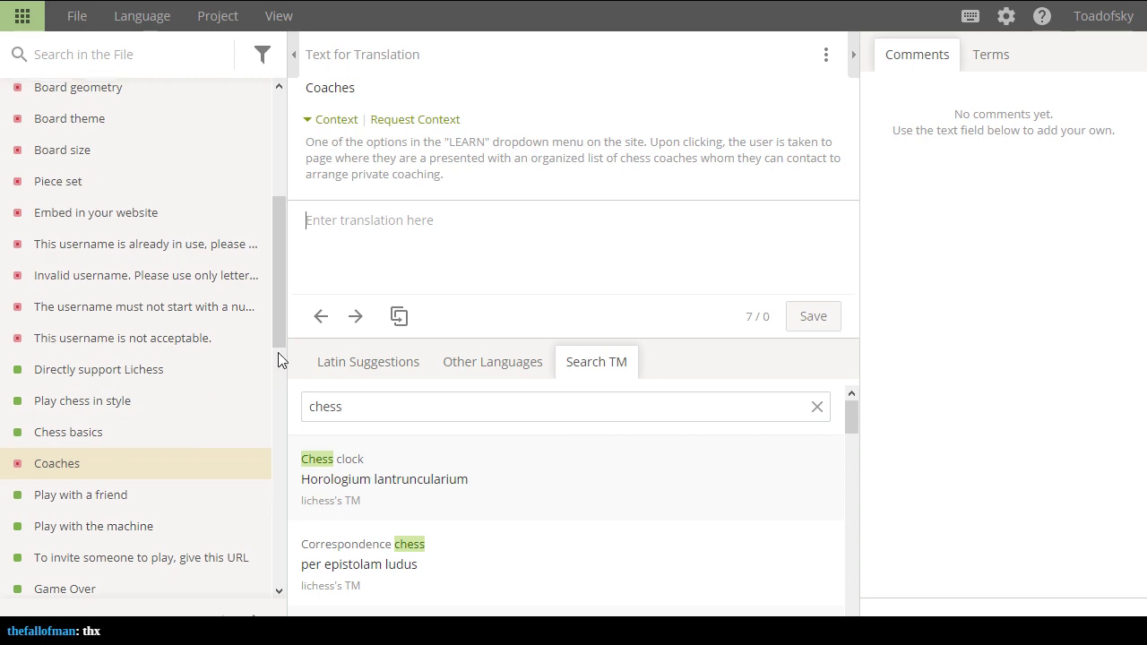
# Find the untranslated "Quick pairing" string near the start of the list, translate it into Latin as "Velox partes" and save it.
pyautogui.scroll(4, 277, 349)
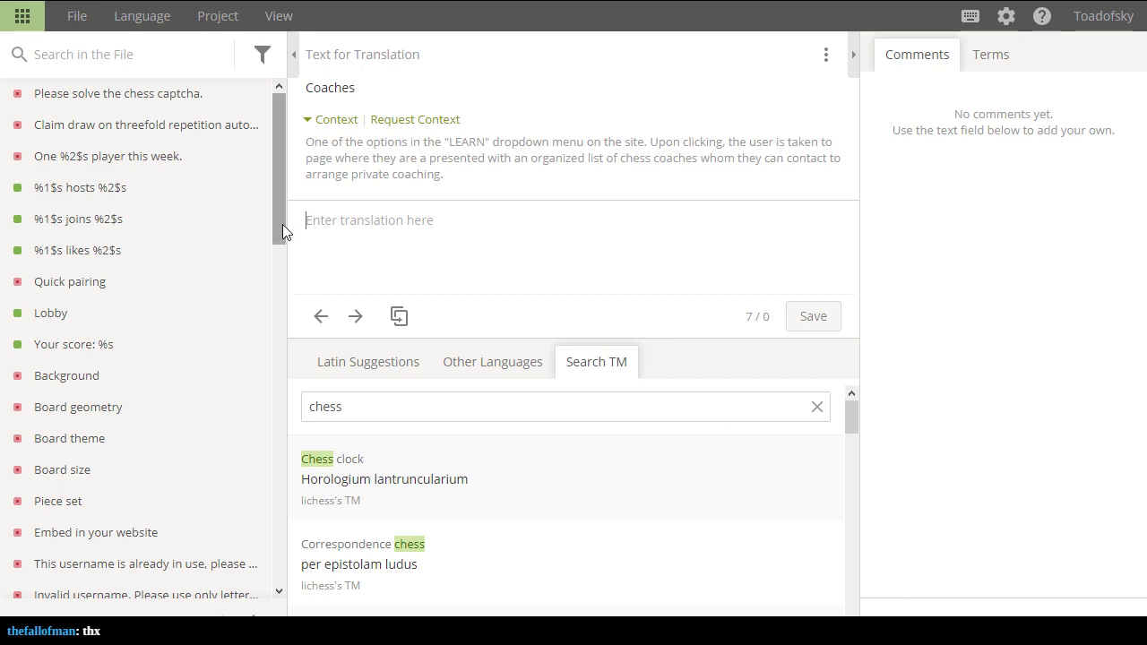
pyautogui.moveTo(282, 224); pyautogui.dragTo(242, 201)
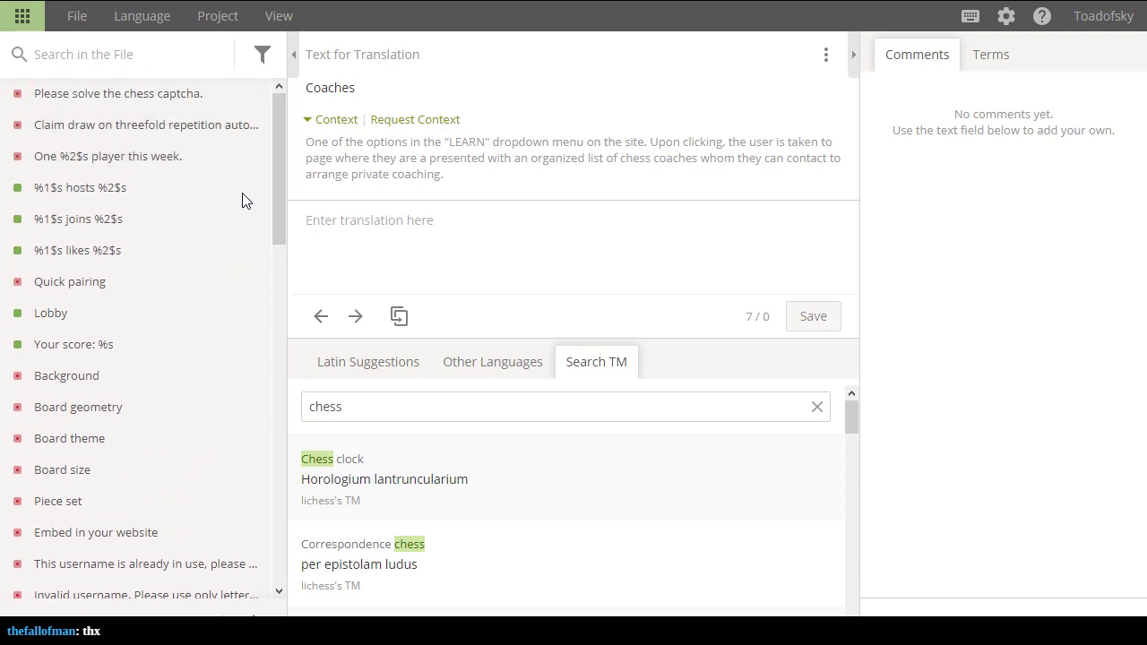
pyautogui.click(76, 285)
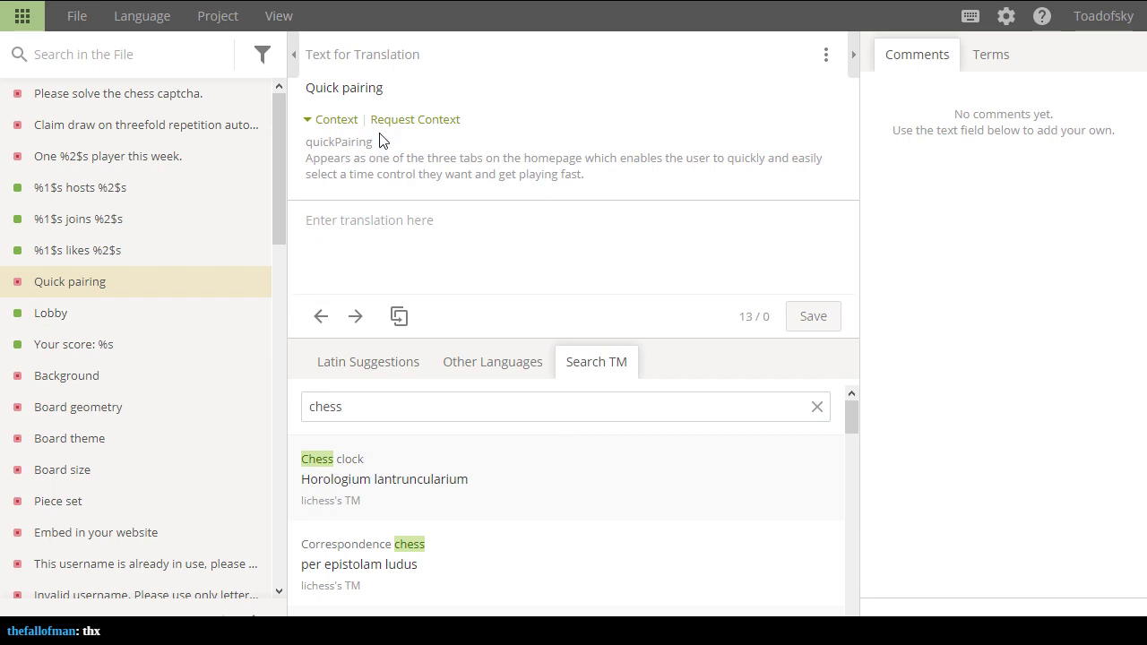
pyautogui.moveTo(389, 92); pyautogui.dragTo(305, 89)
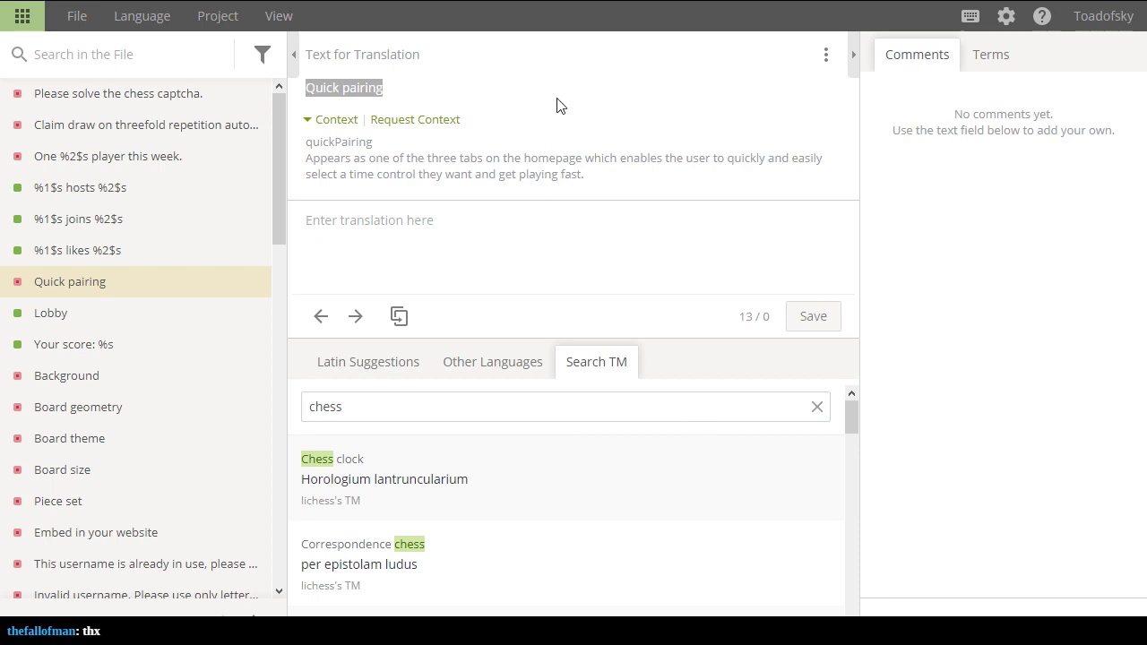
pyautogui.click(592, 91)
pyautogui.click(579, 242)
pyautogui.write('Velox partes')
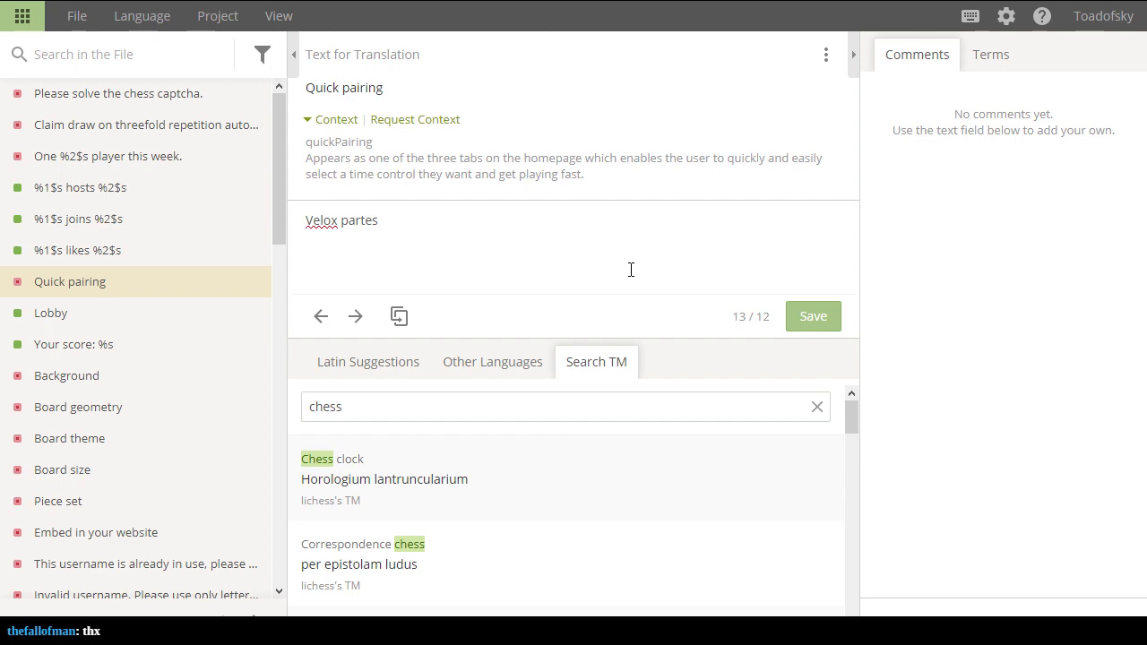
pyautogui.click(813, 319)
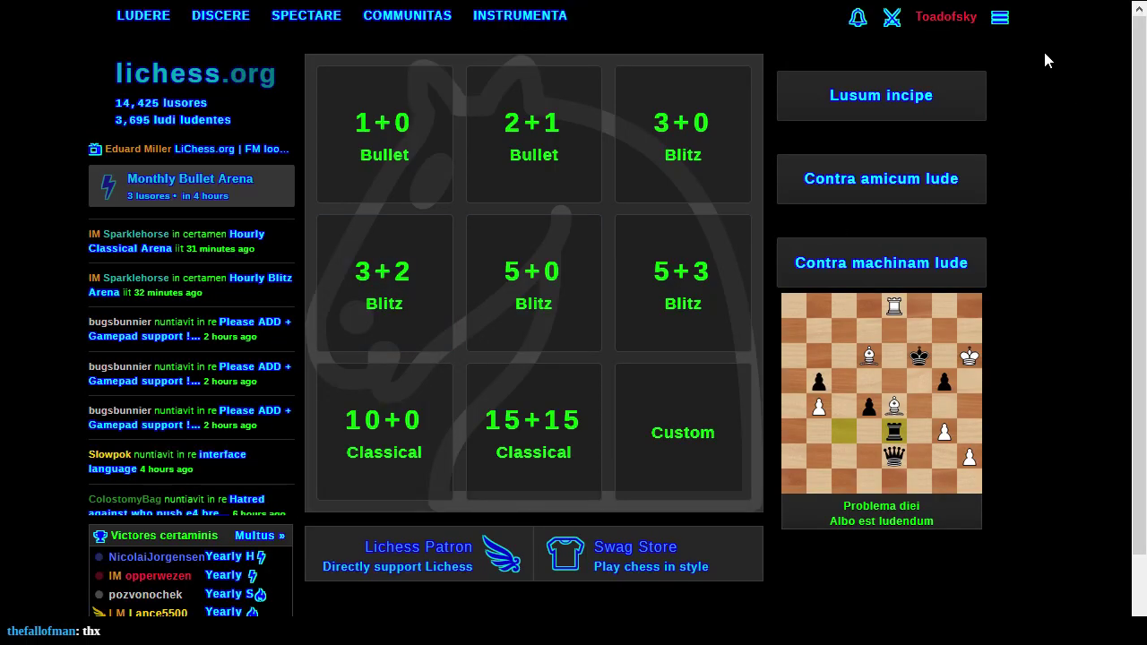
# Switch the lichess.org site language to English and return to the Crowdin editor.
pyautogui.moveTo(957, 26)
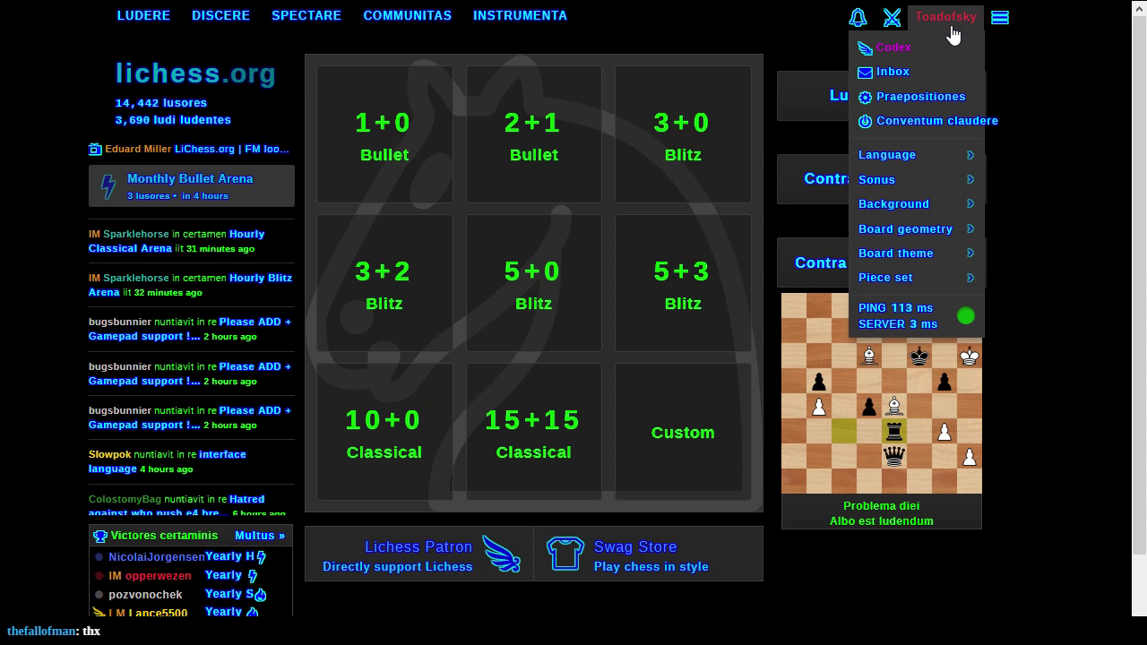
pyautogui.click(917, 160)
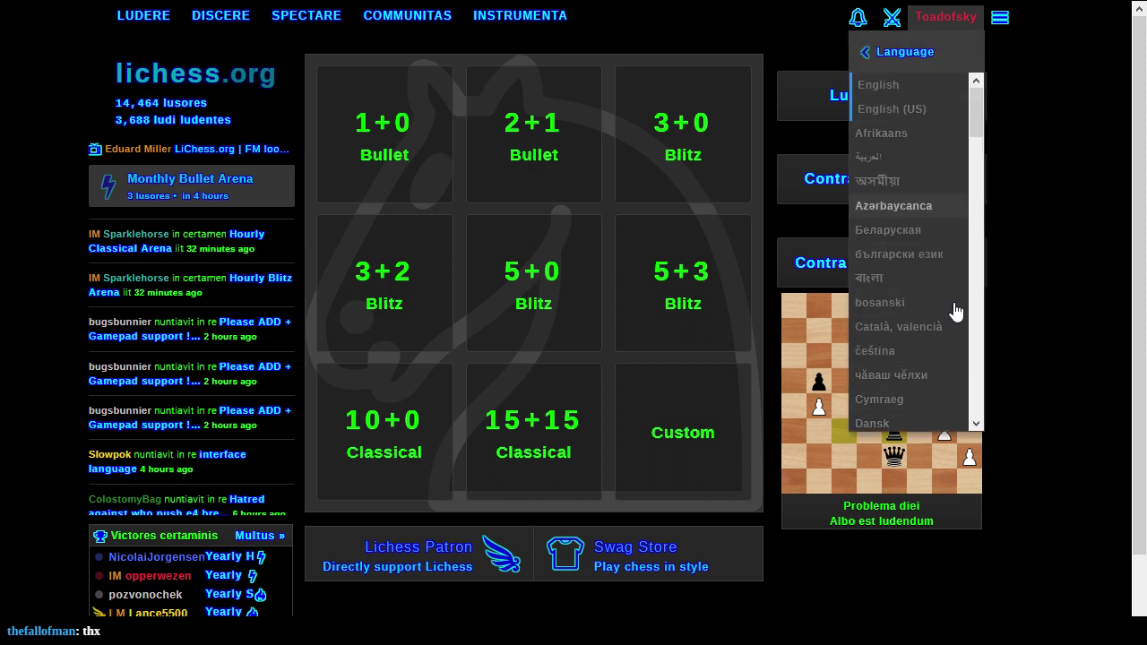
pyautogui.click(915, 85)
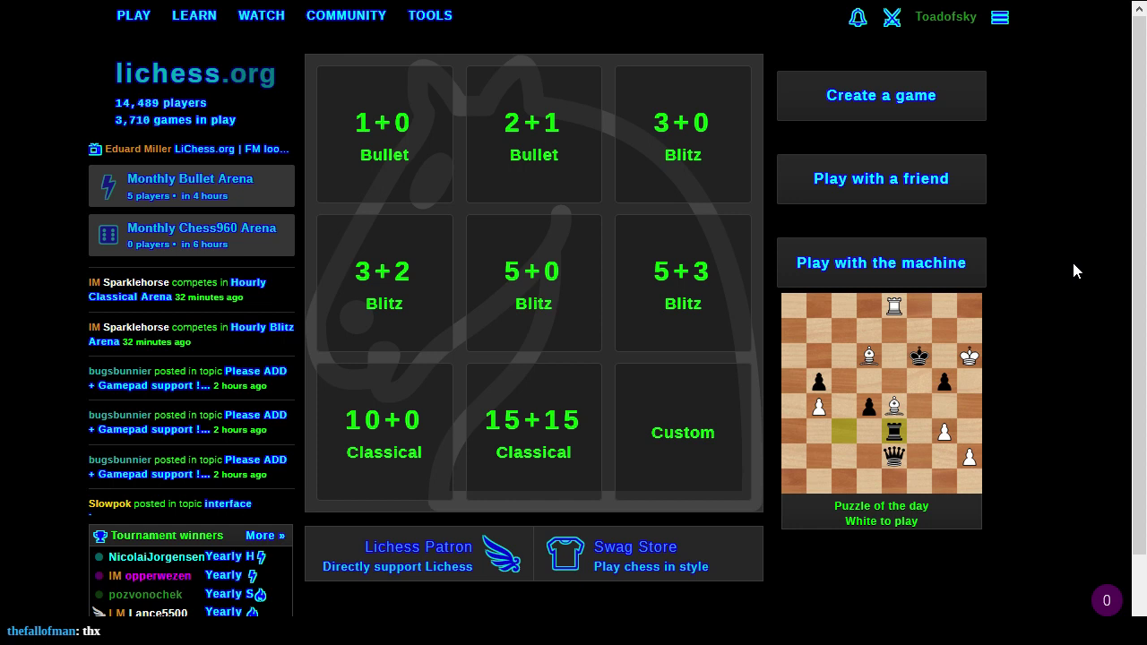
pyautogui.hotkey('ctrl', 'Tab')
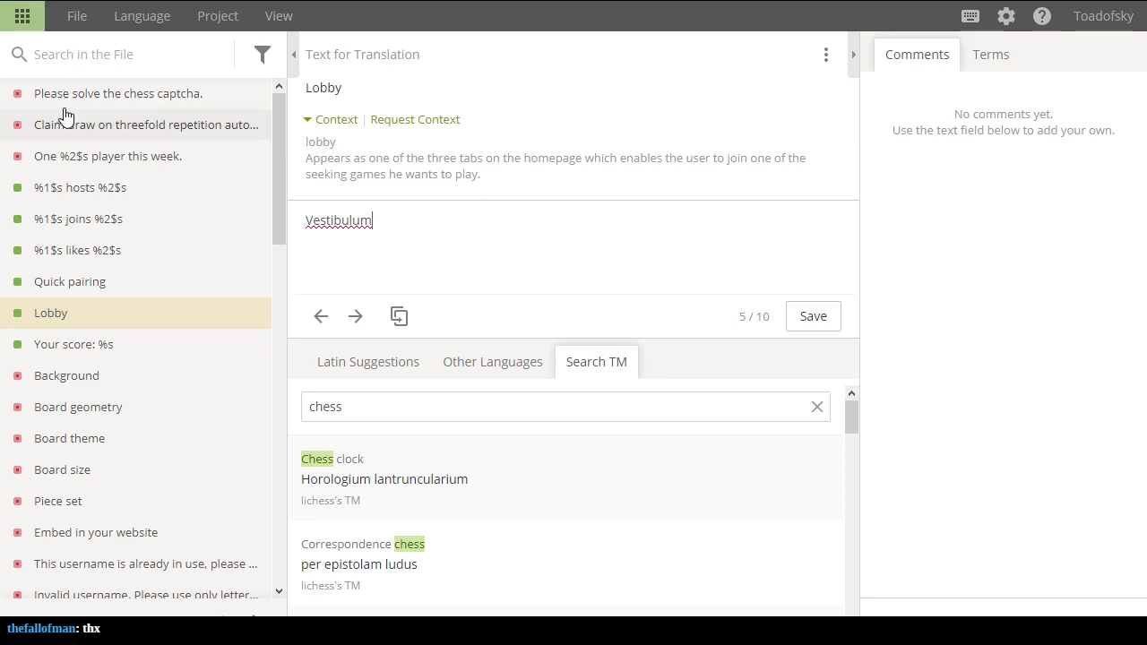
# Leave the editor for the lichess project page on Crowdin and look through its languages and their translation progress.
pyautogui.click(291, 61)
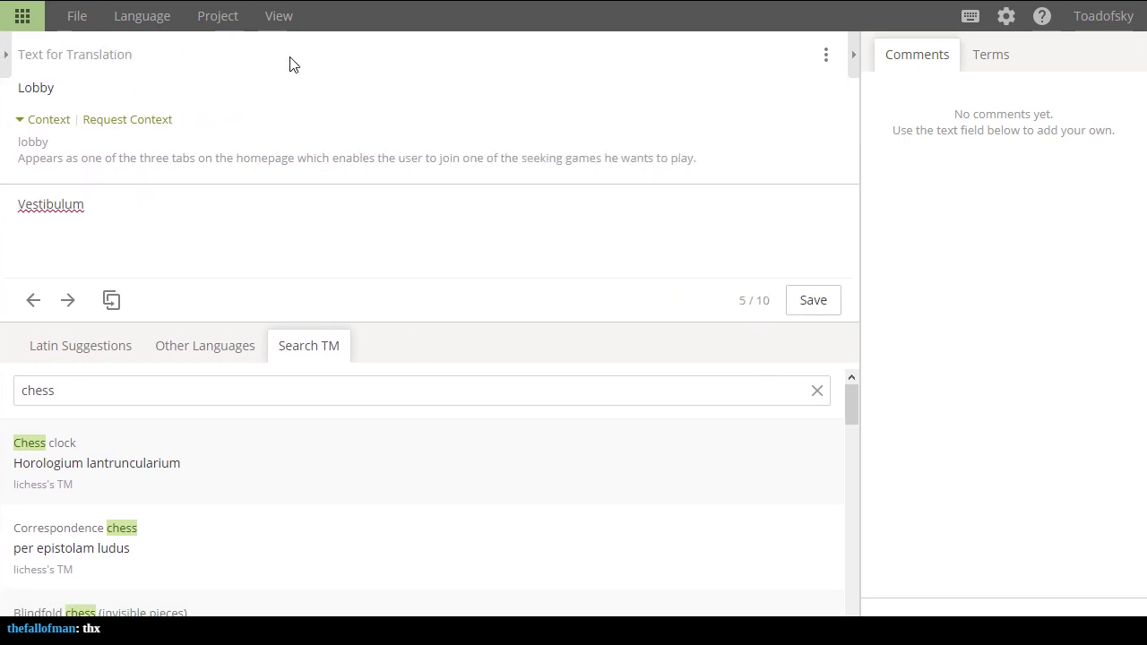
pyautogui.click(7, 59)
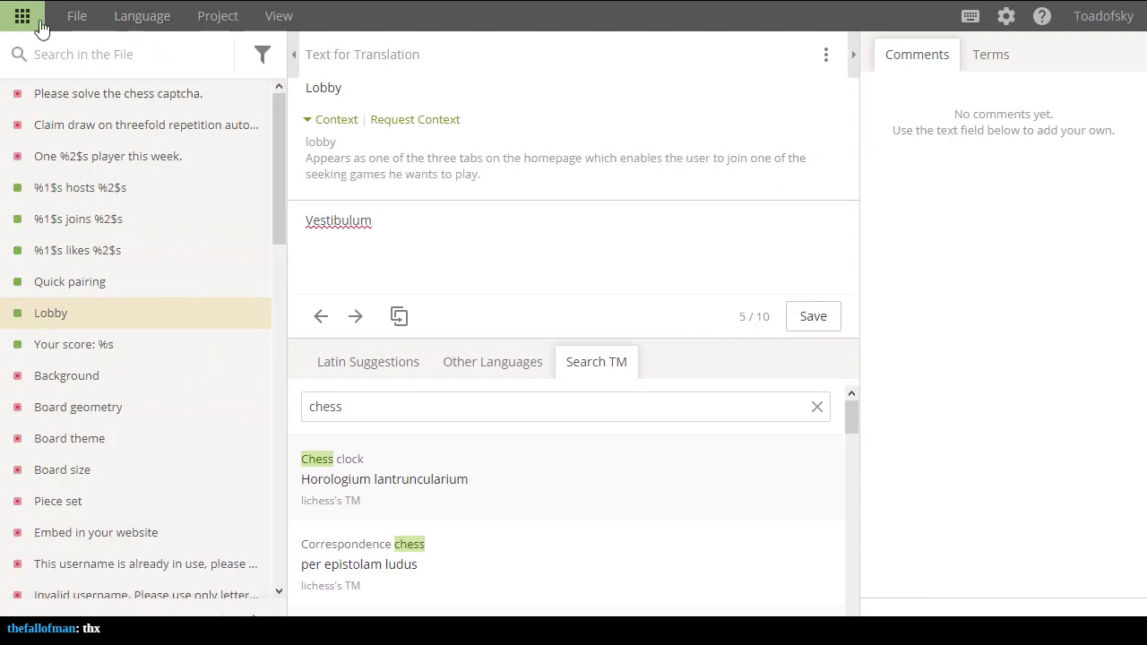
pyautogui.click(218, 20)
pyautogui.hotkey('alt', 'Left')
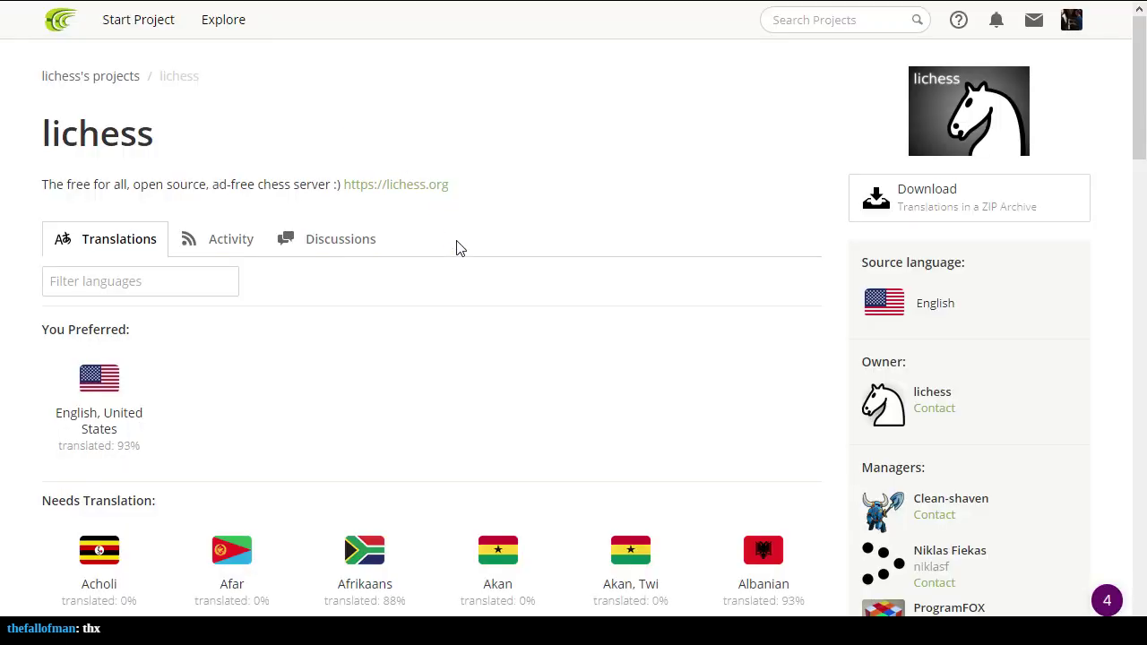
pyautogui.scroll(-2, 456, 248)
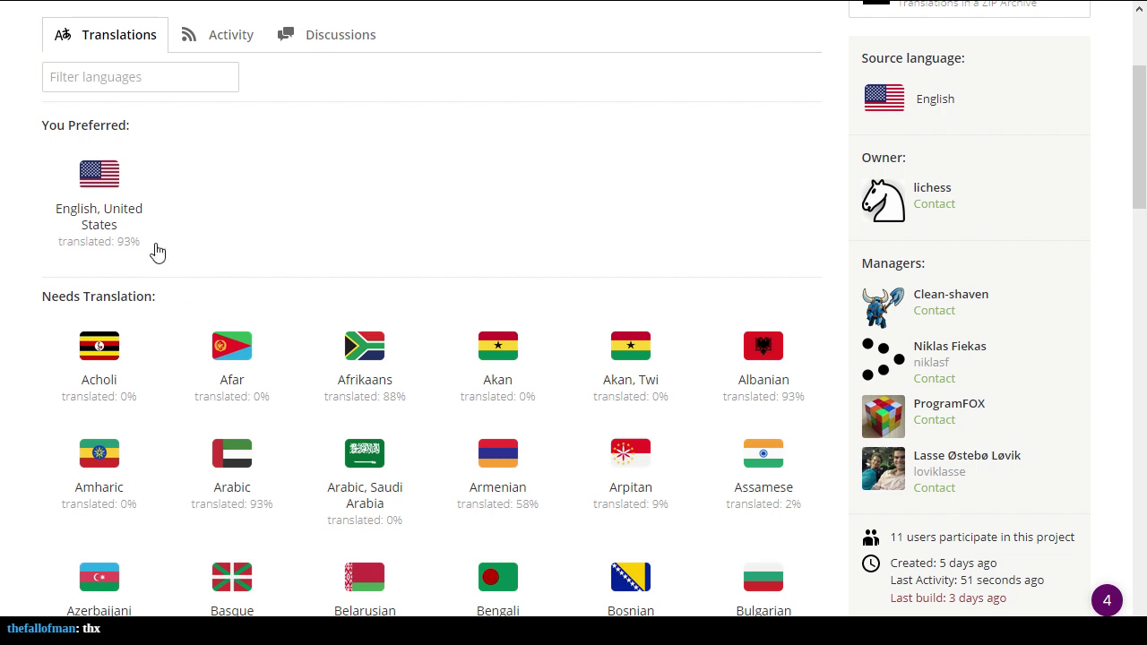
pyautogui.scroll(-1, 23, 309)
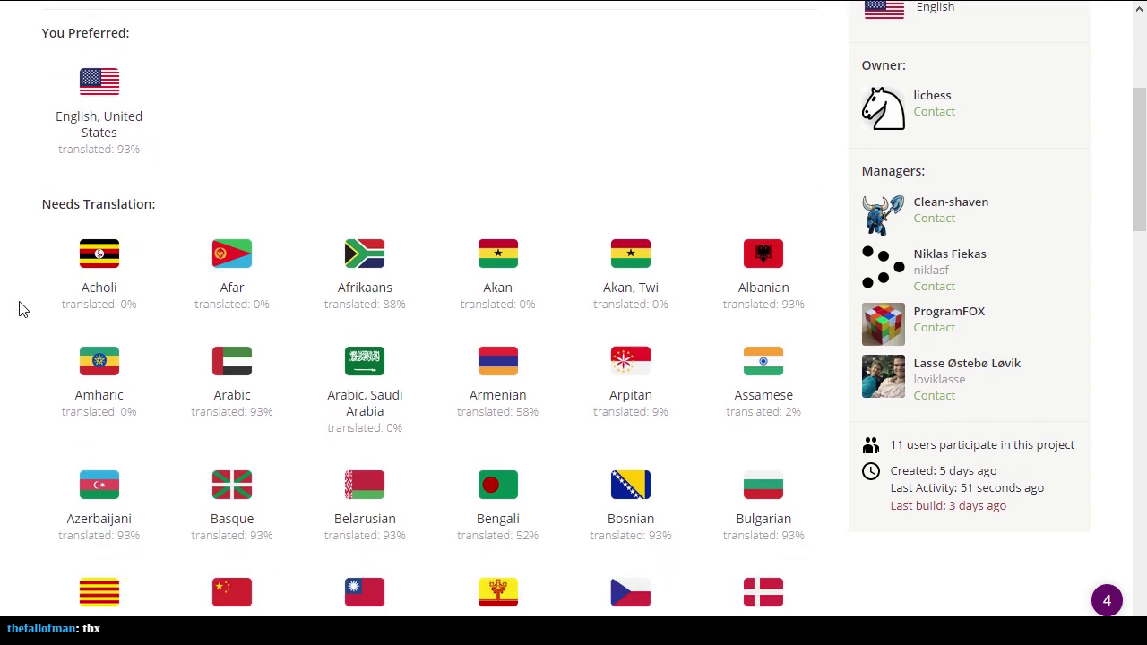
pyautogui.scroll(-2, 22, 309)
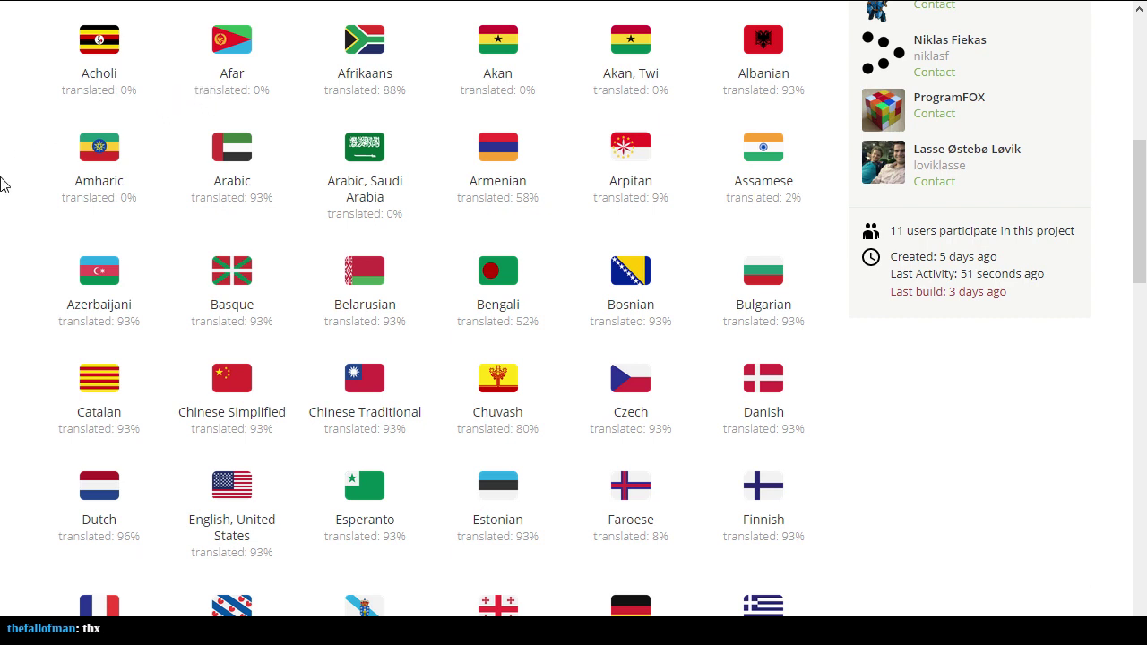
pyautogui.scroll(-3, 30, 252)
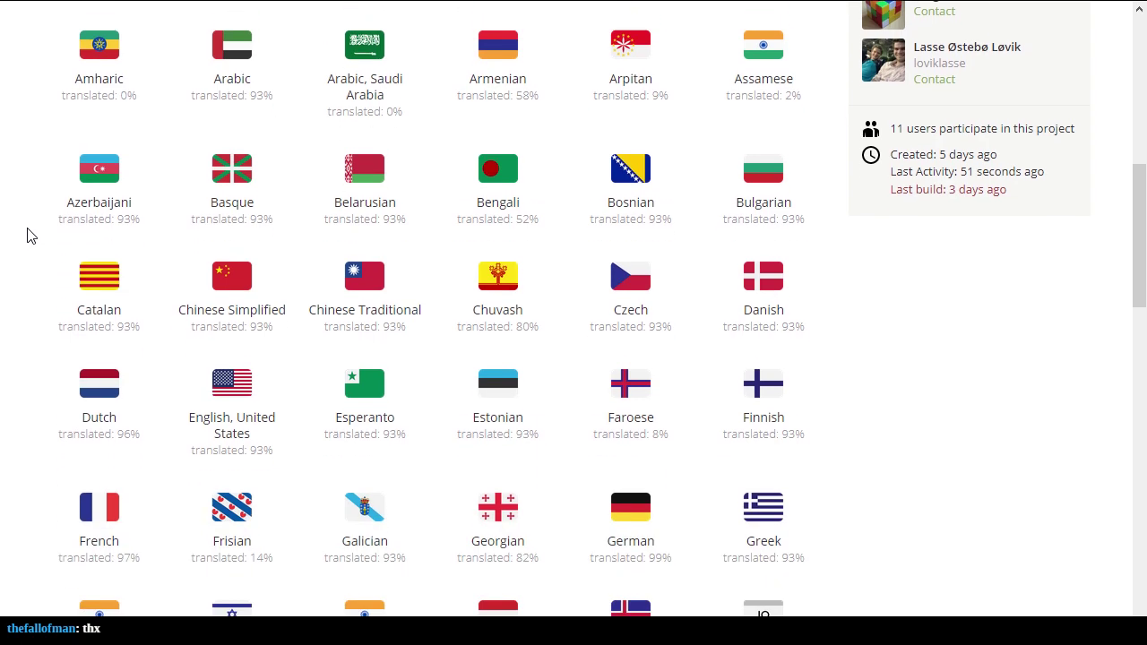
pyautogui.scroll(-4, 26, 237)
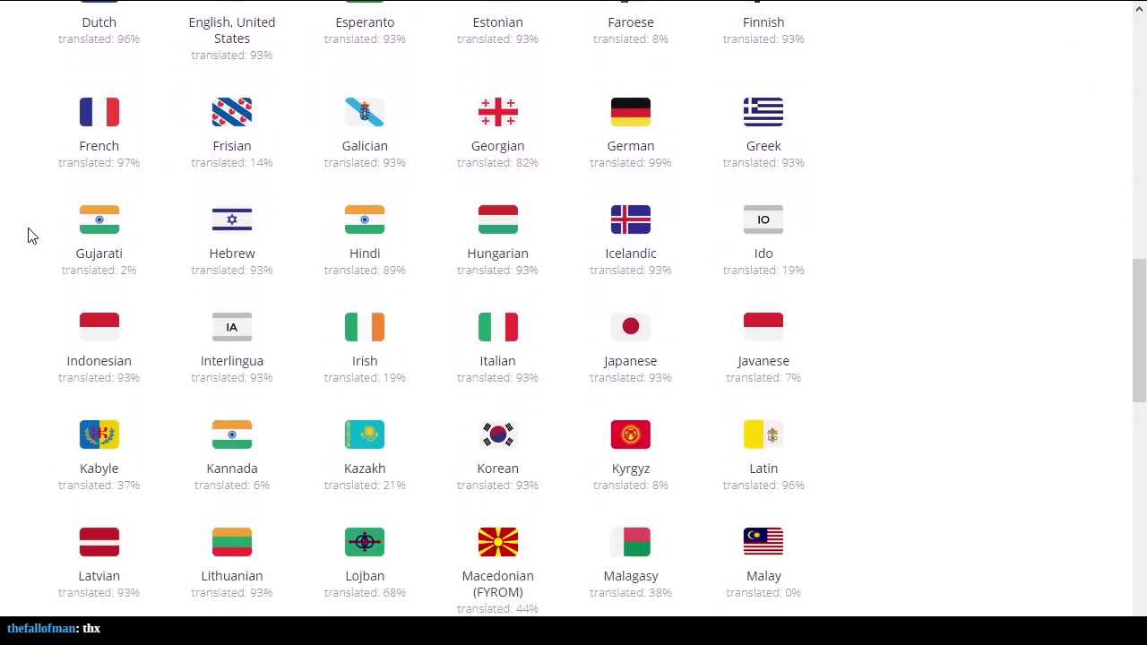